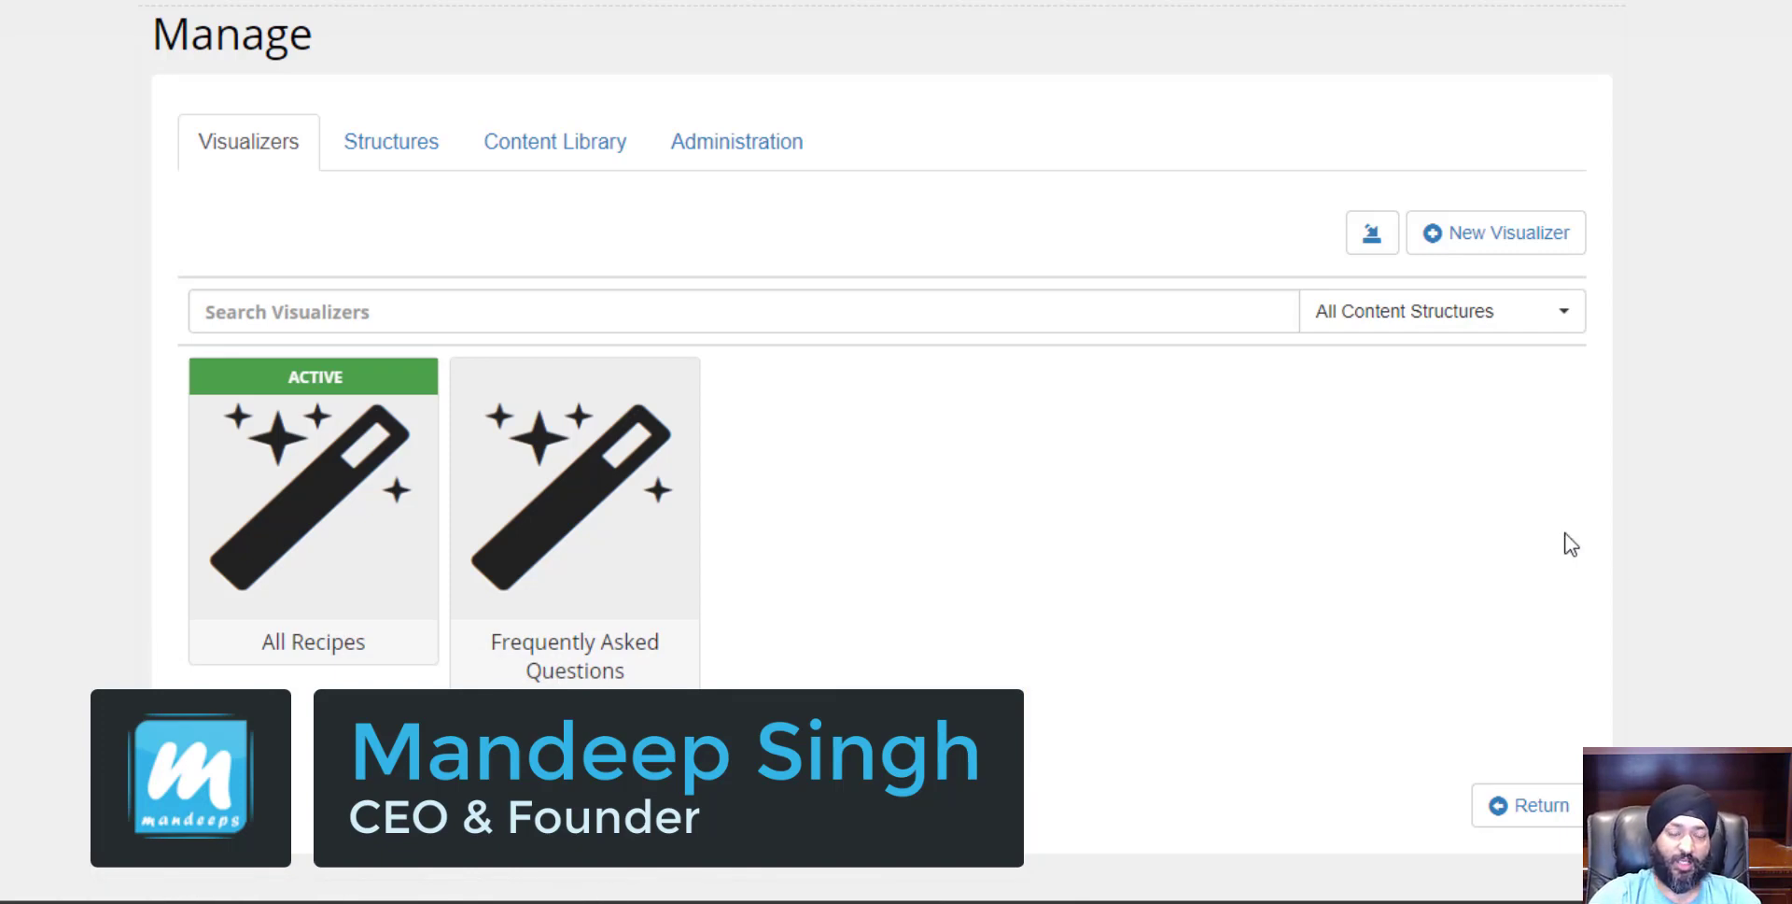
Look over the content structures and the content library, and return to the list of visualizers
mouse_move(666, 435)
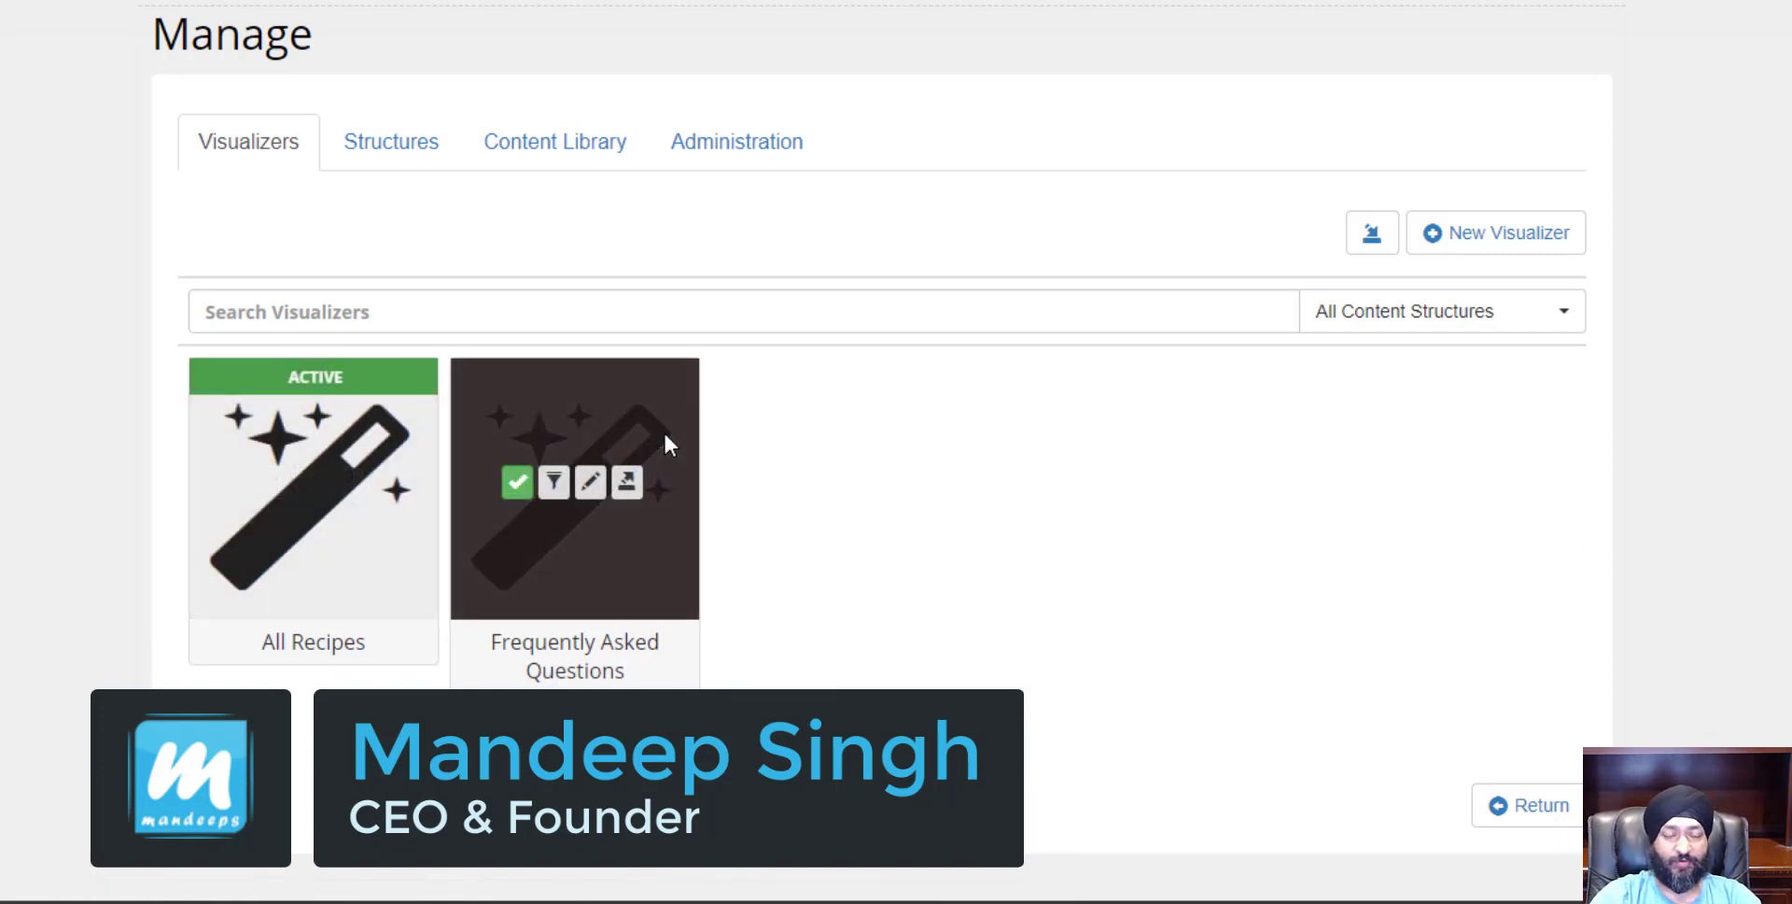
left_click(407, 168)
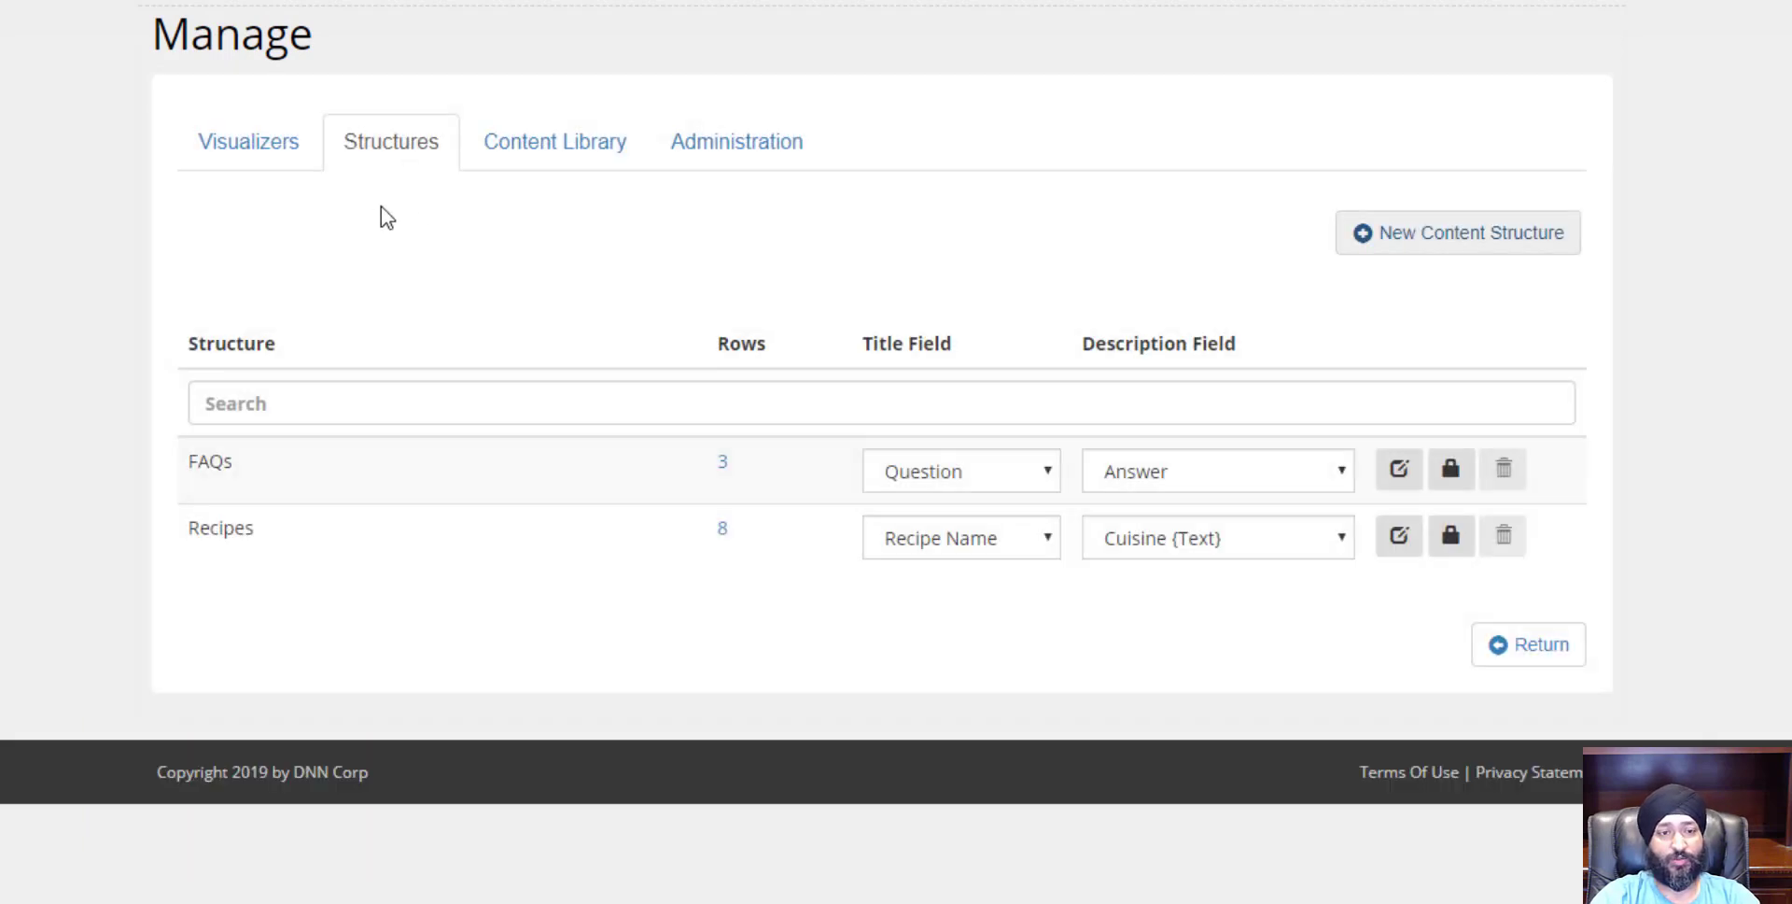
left_click(559, 168)
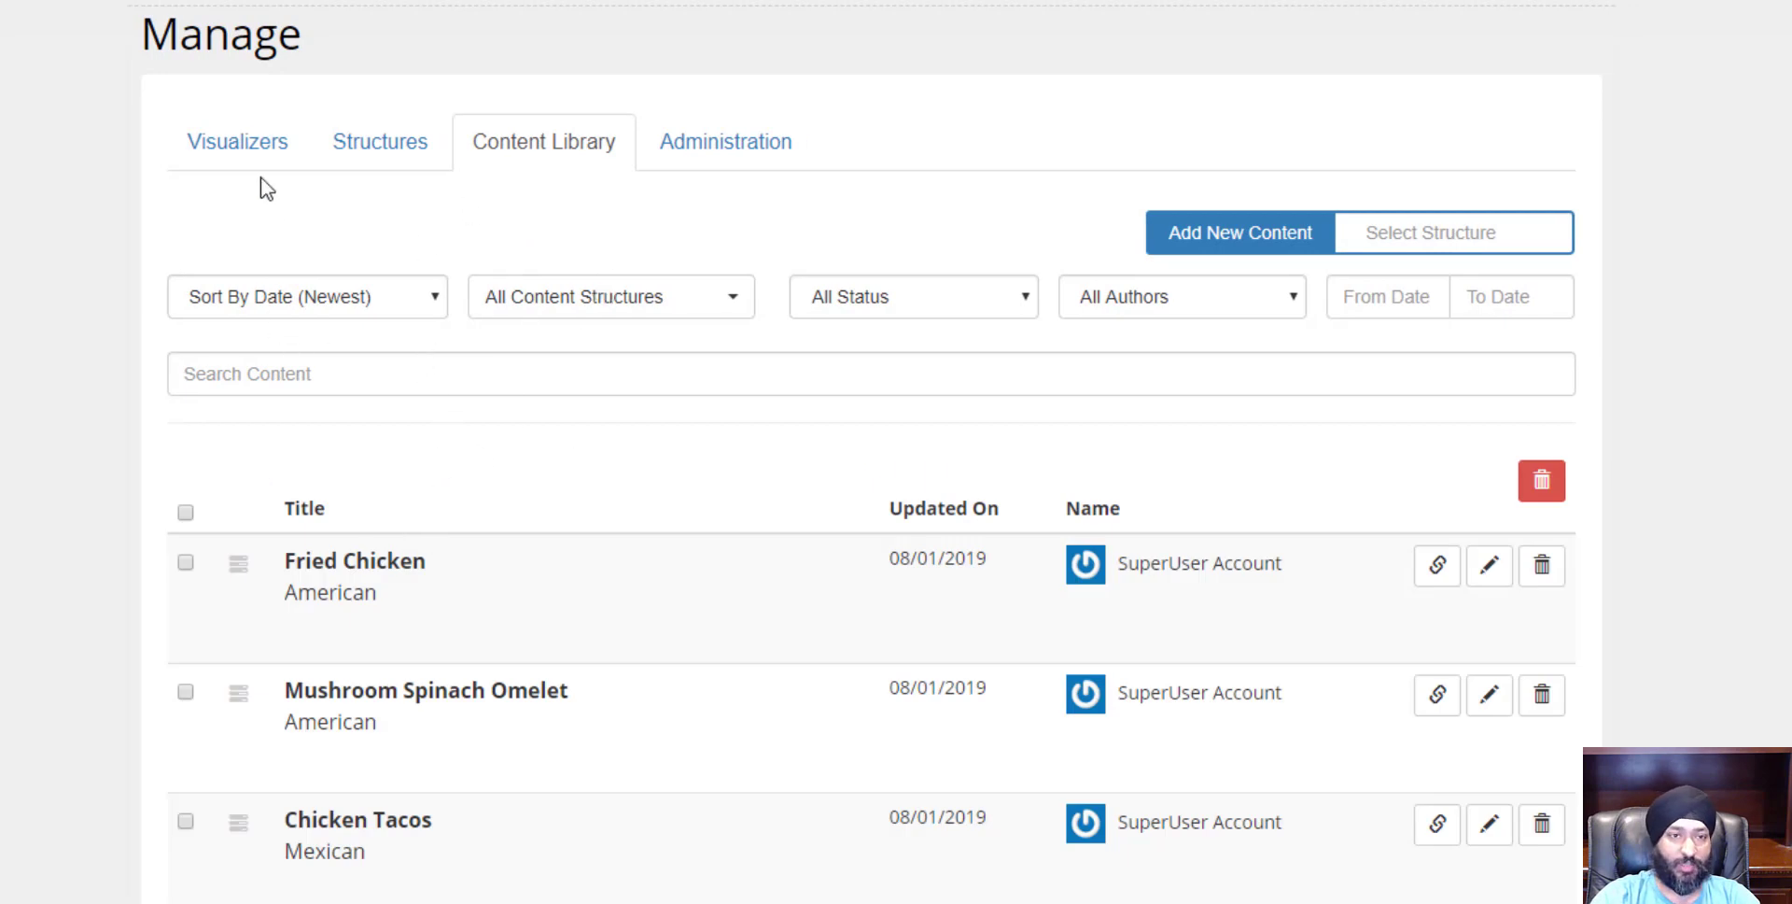
left_click(254, 165)
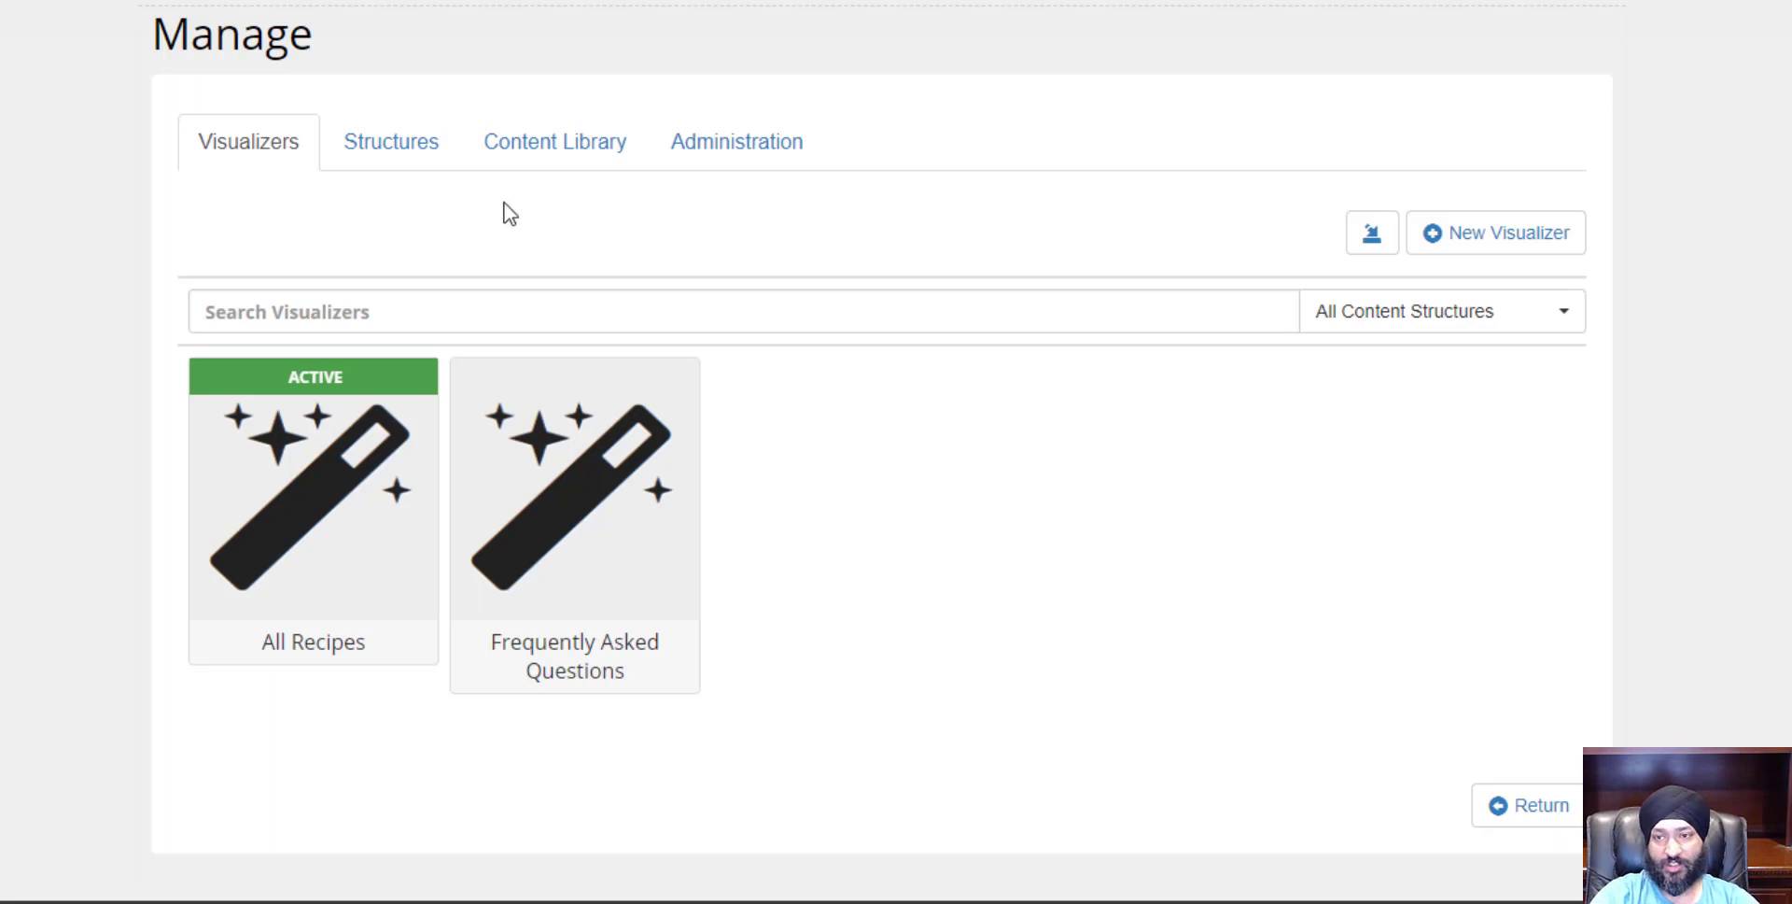
Start a new visualizer and name it DNN Pages
left_click(1557, 232)
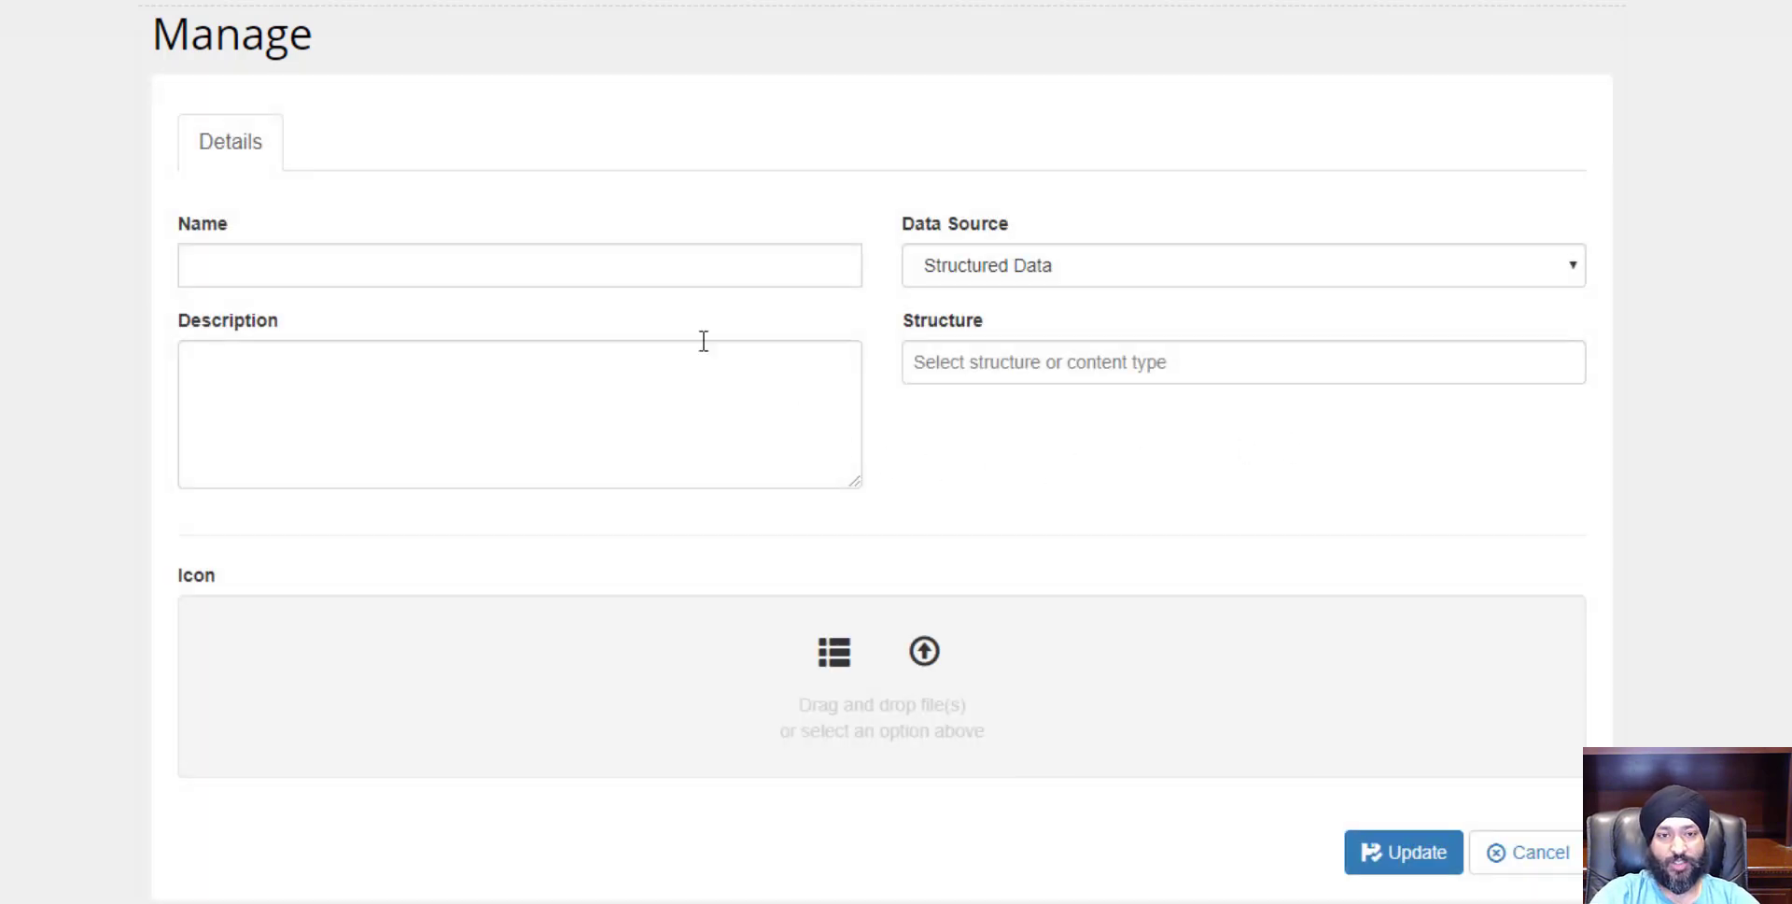
left_click(700, 264)
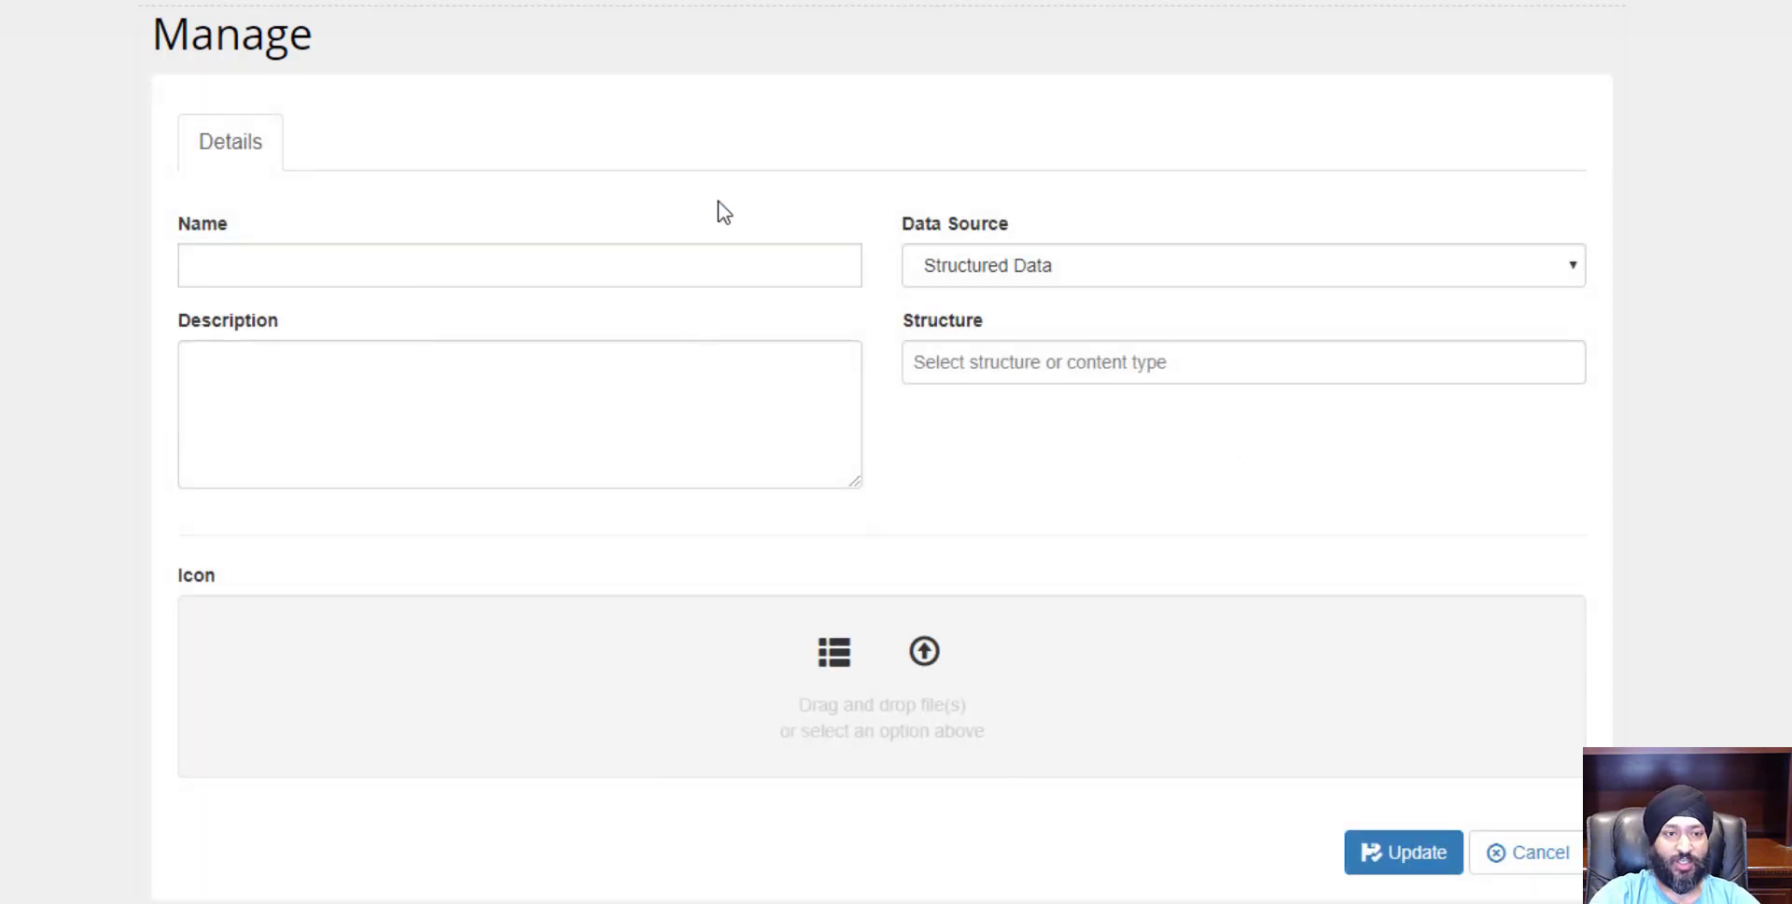
left_click(676, 260)
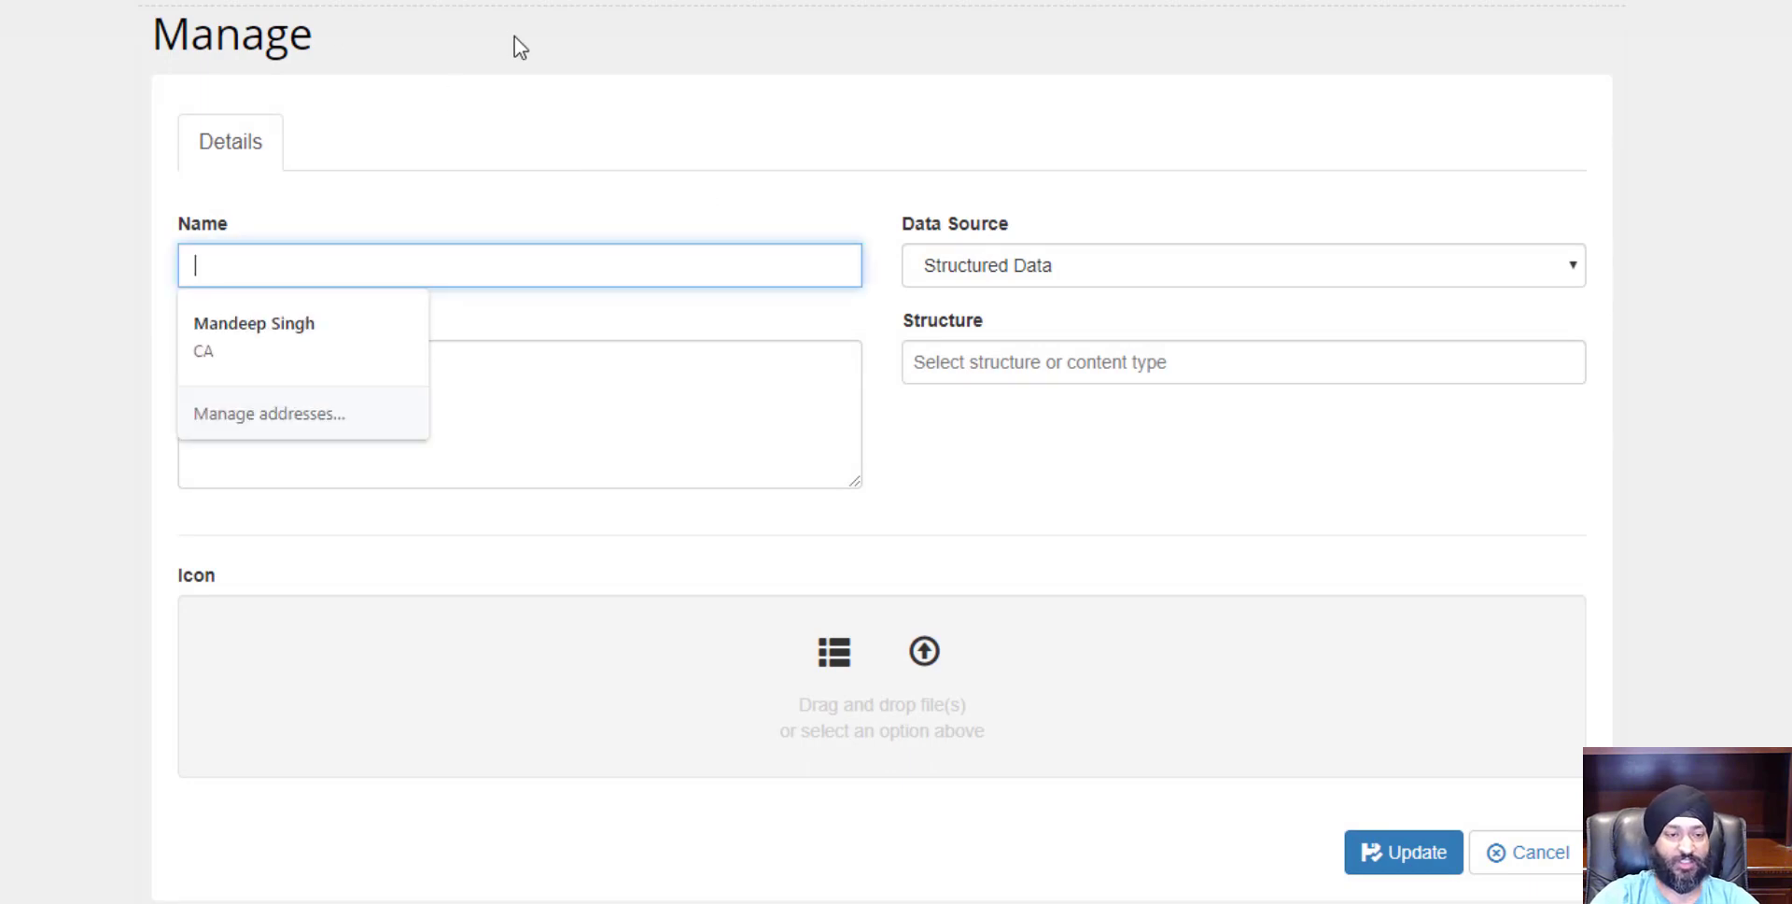
type("DNN Pages")
left_click_drag(915, 222, 1025, 220)
left_click(1044, 219)
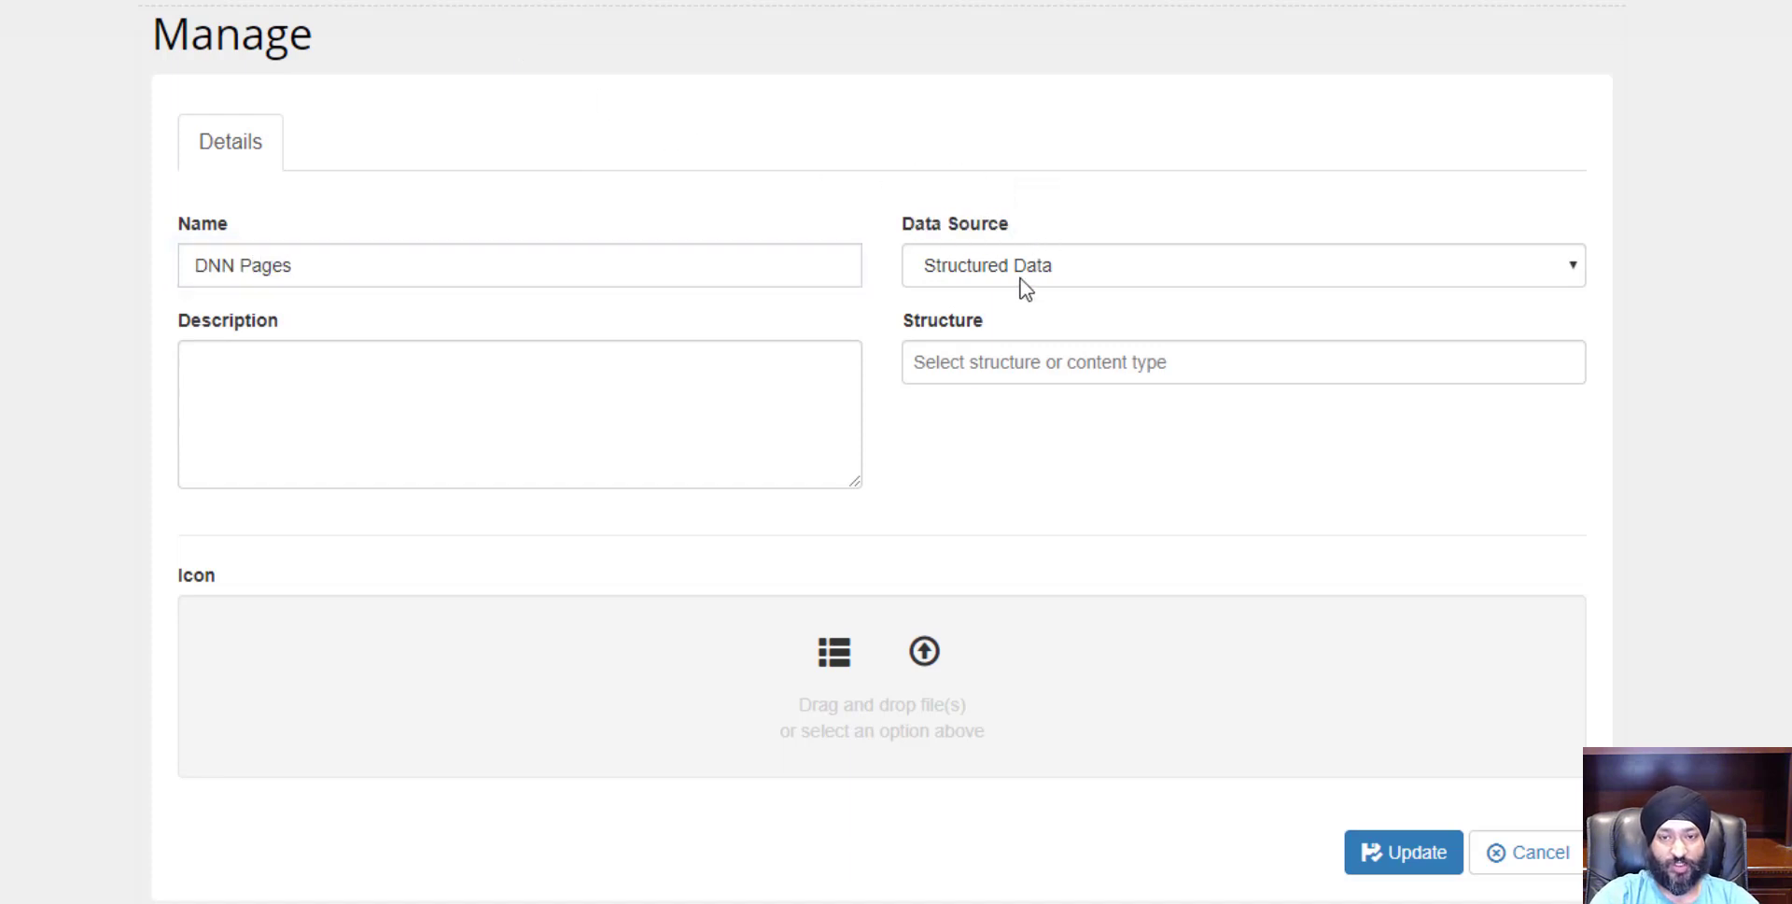
Set the visualizer's data source to SQL Query and open its data source configuration
left_click(1051, 272)
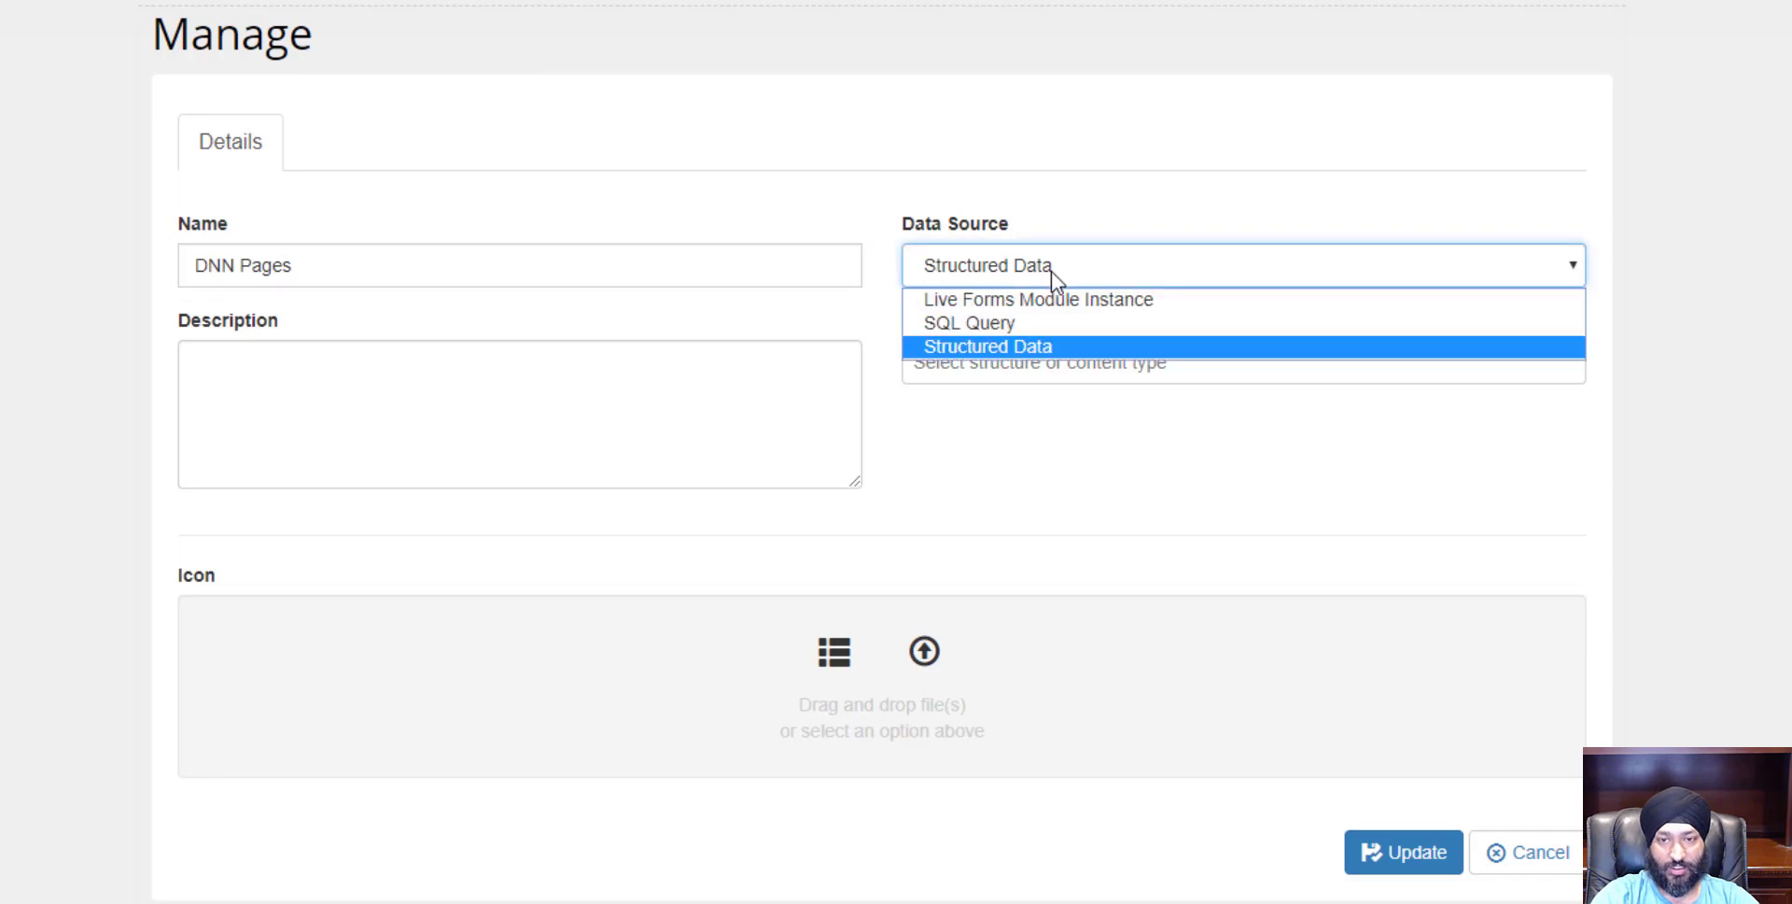
left_click(1045, 327)
left_click(1295, 341)
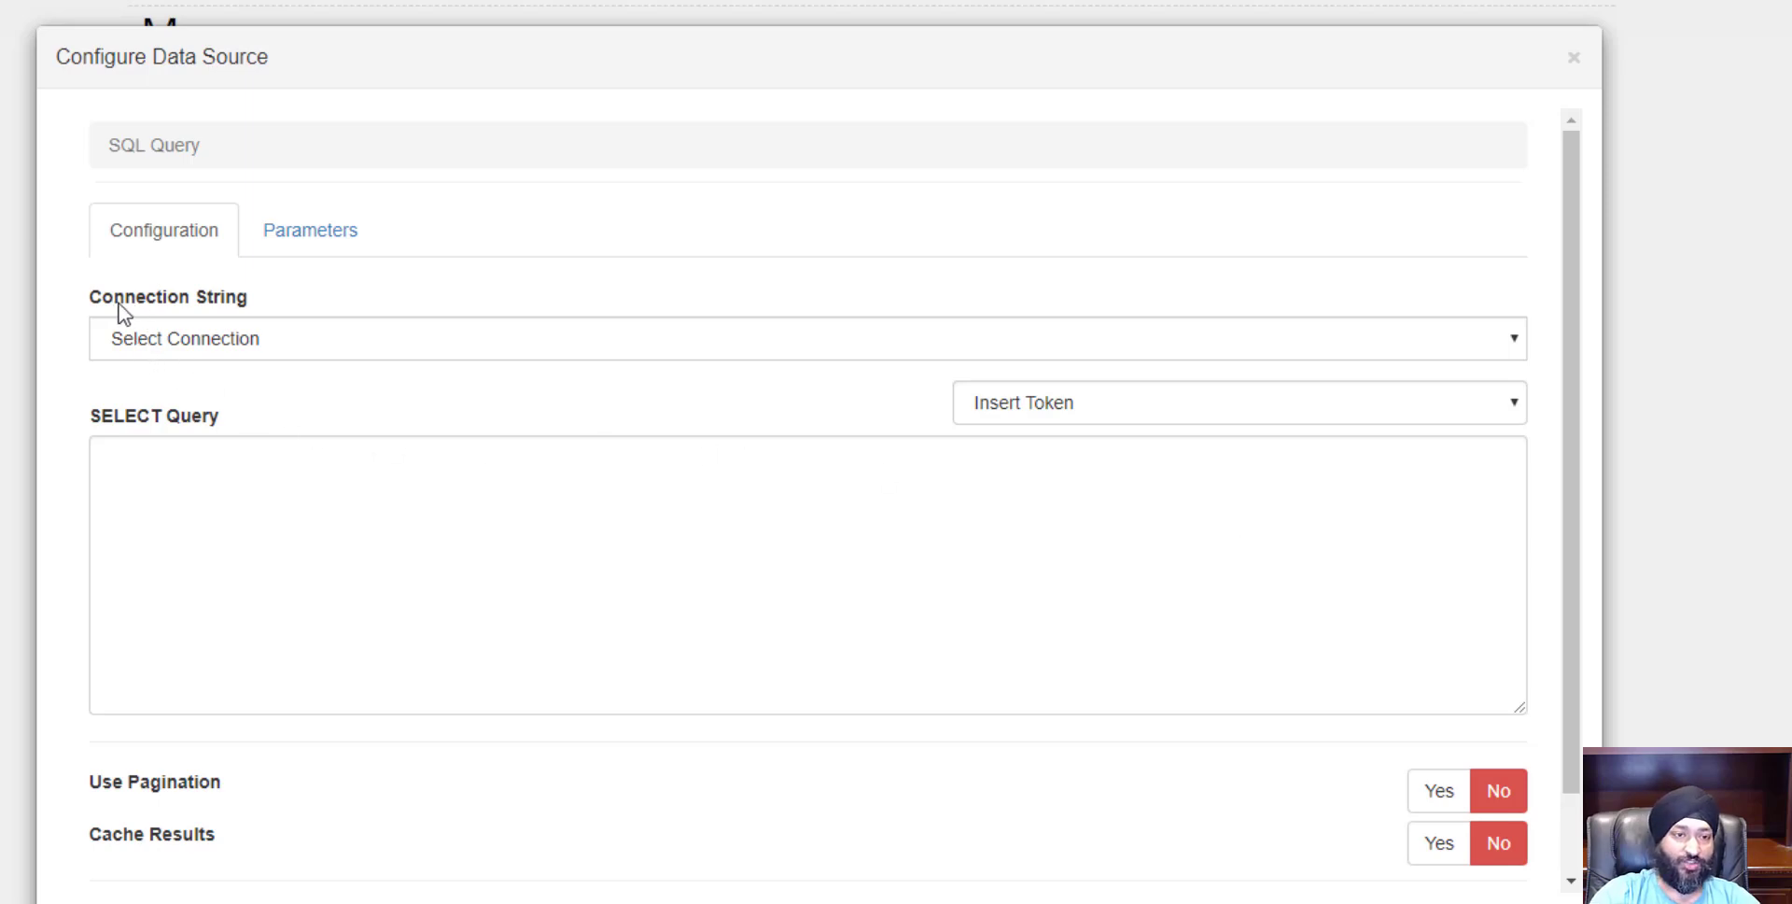
Configure the data source with the SiteSqlServer connection and the query SELECT * FROM TABS, and save it
left_click(239, 354)
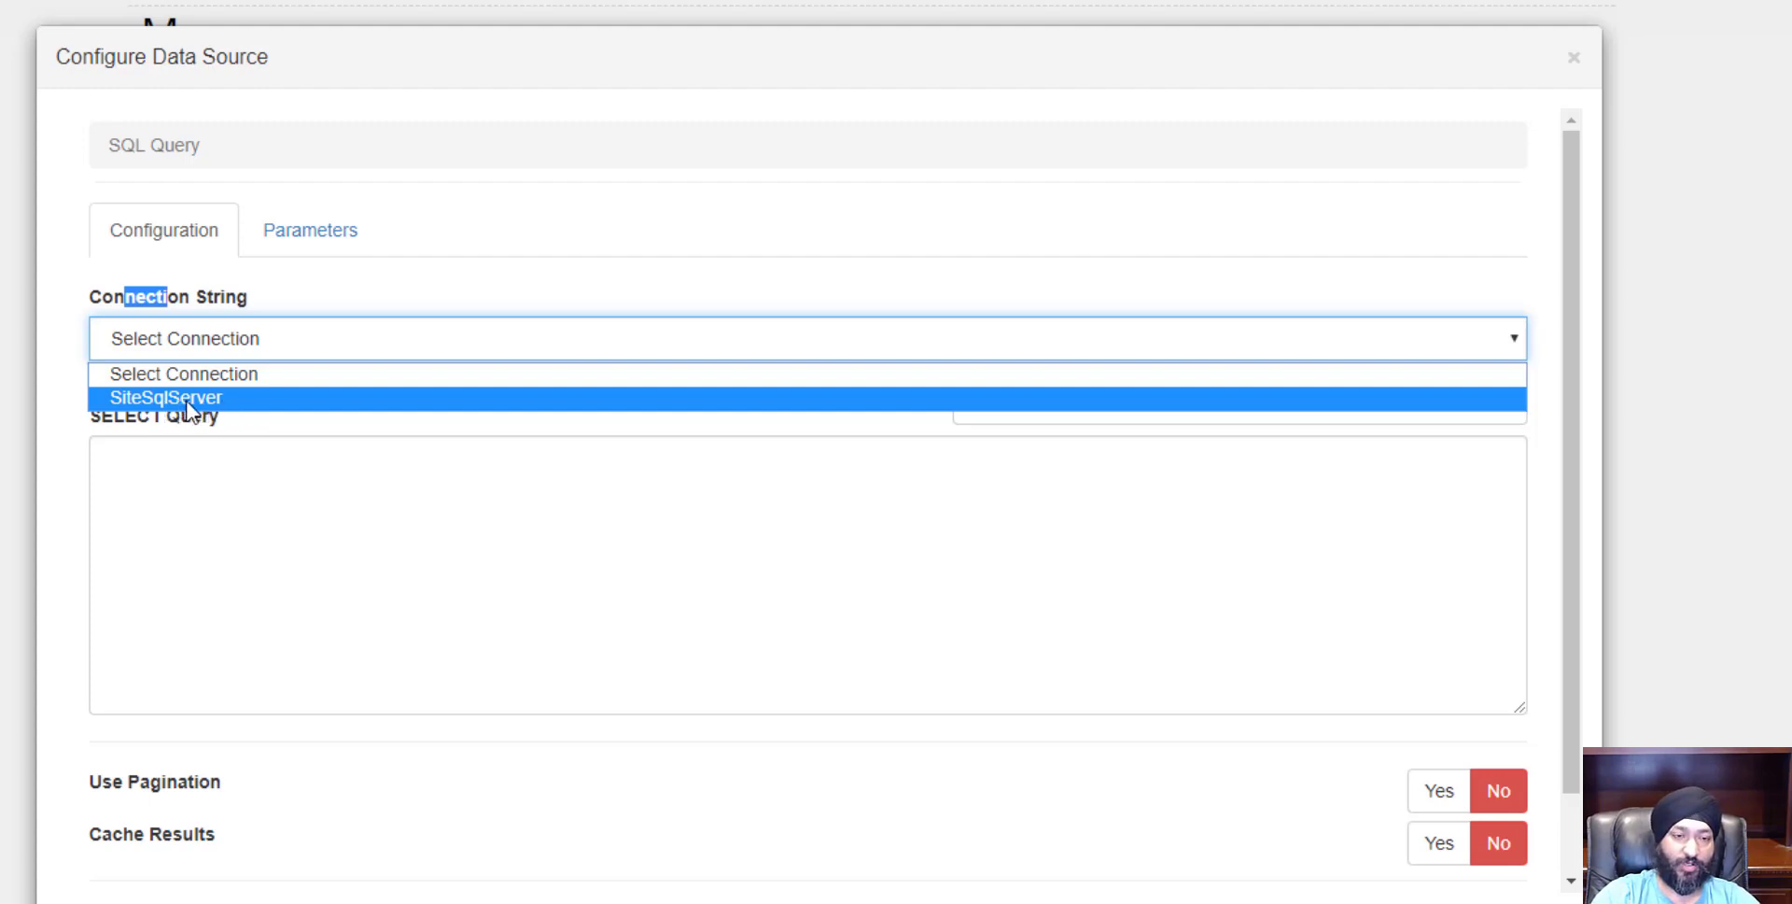
left_click(180, 401)
left_click(214, 387)
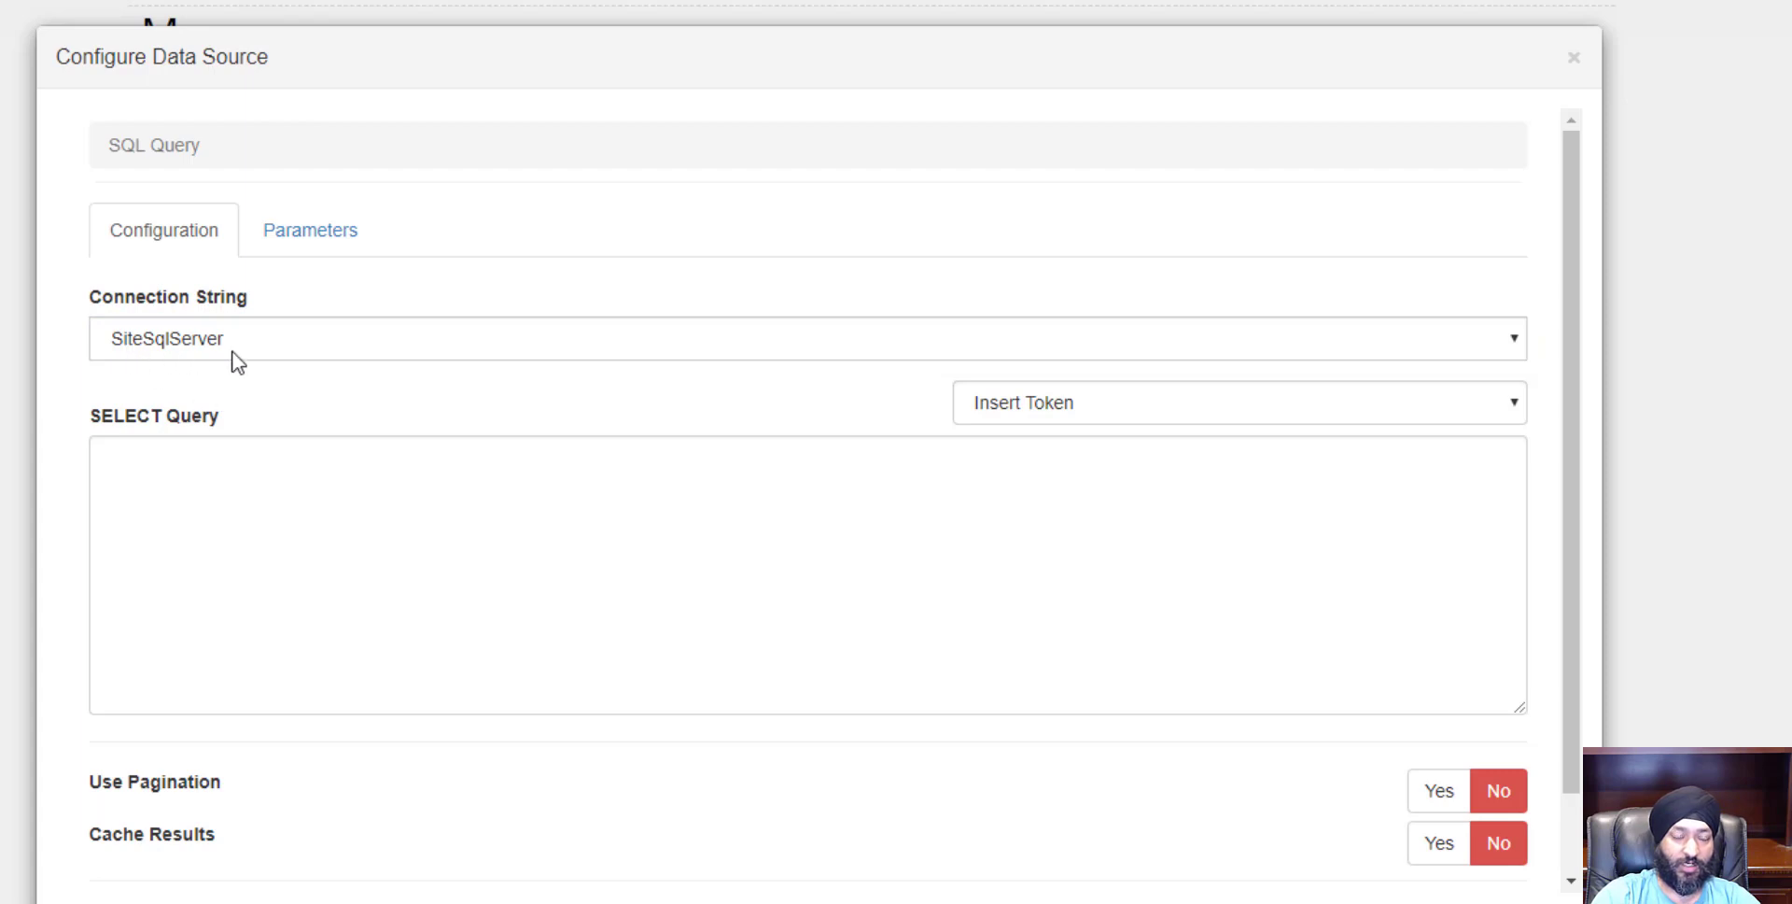
scroll(252, 420, "down", 1)
left_click(416, 437)
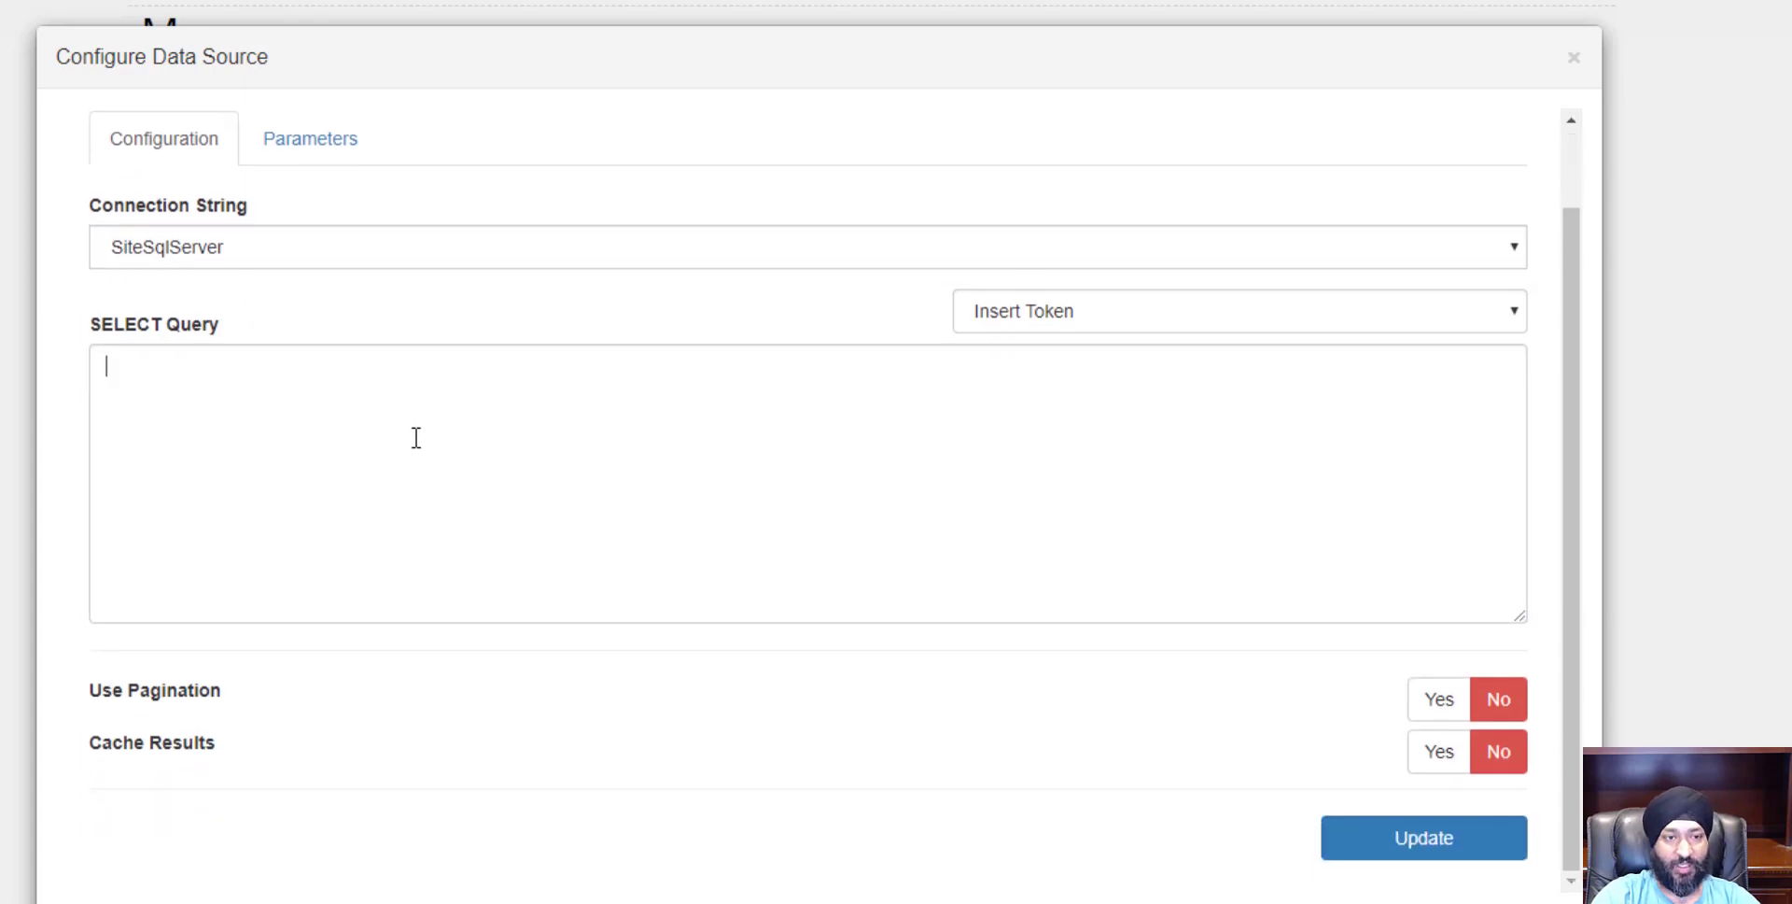
type("SELECT * FROM TABS")
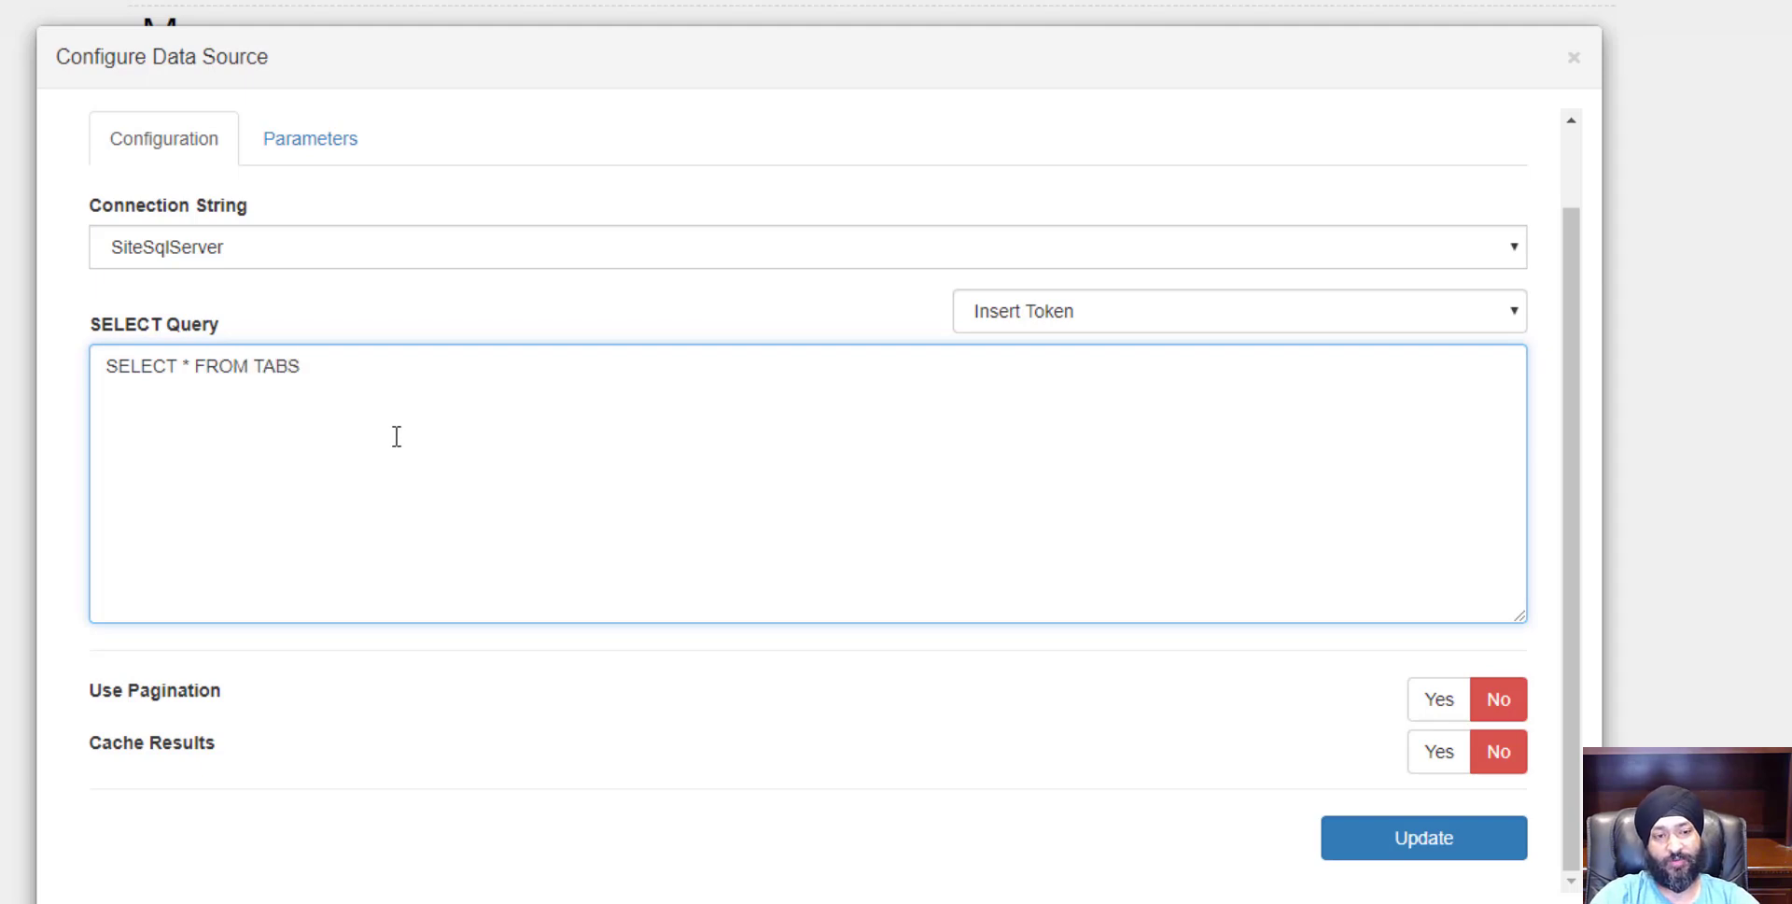
left_click(1415, 846)
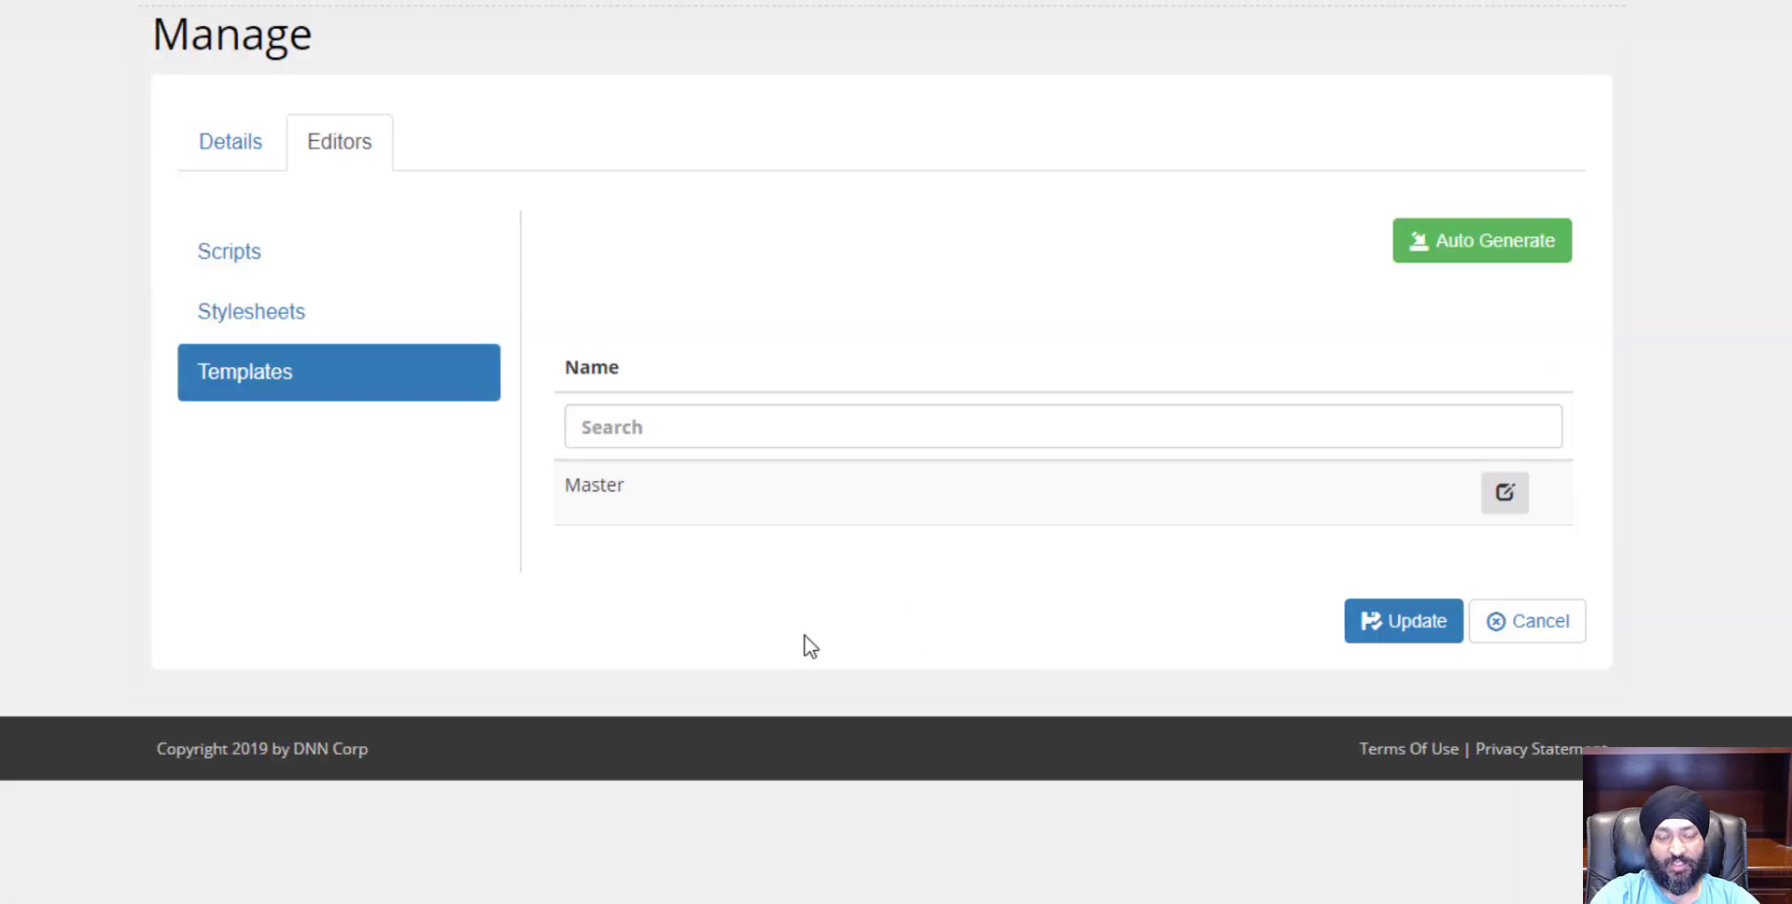
Auto-generate the visualizer's template and open the Master template for editing
left_click(1484, 245)
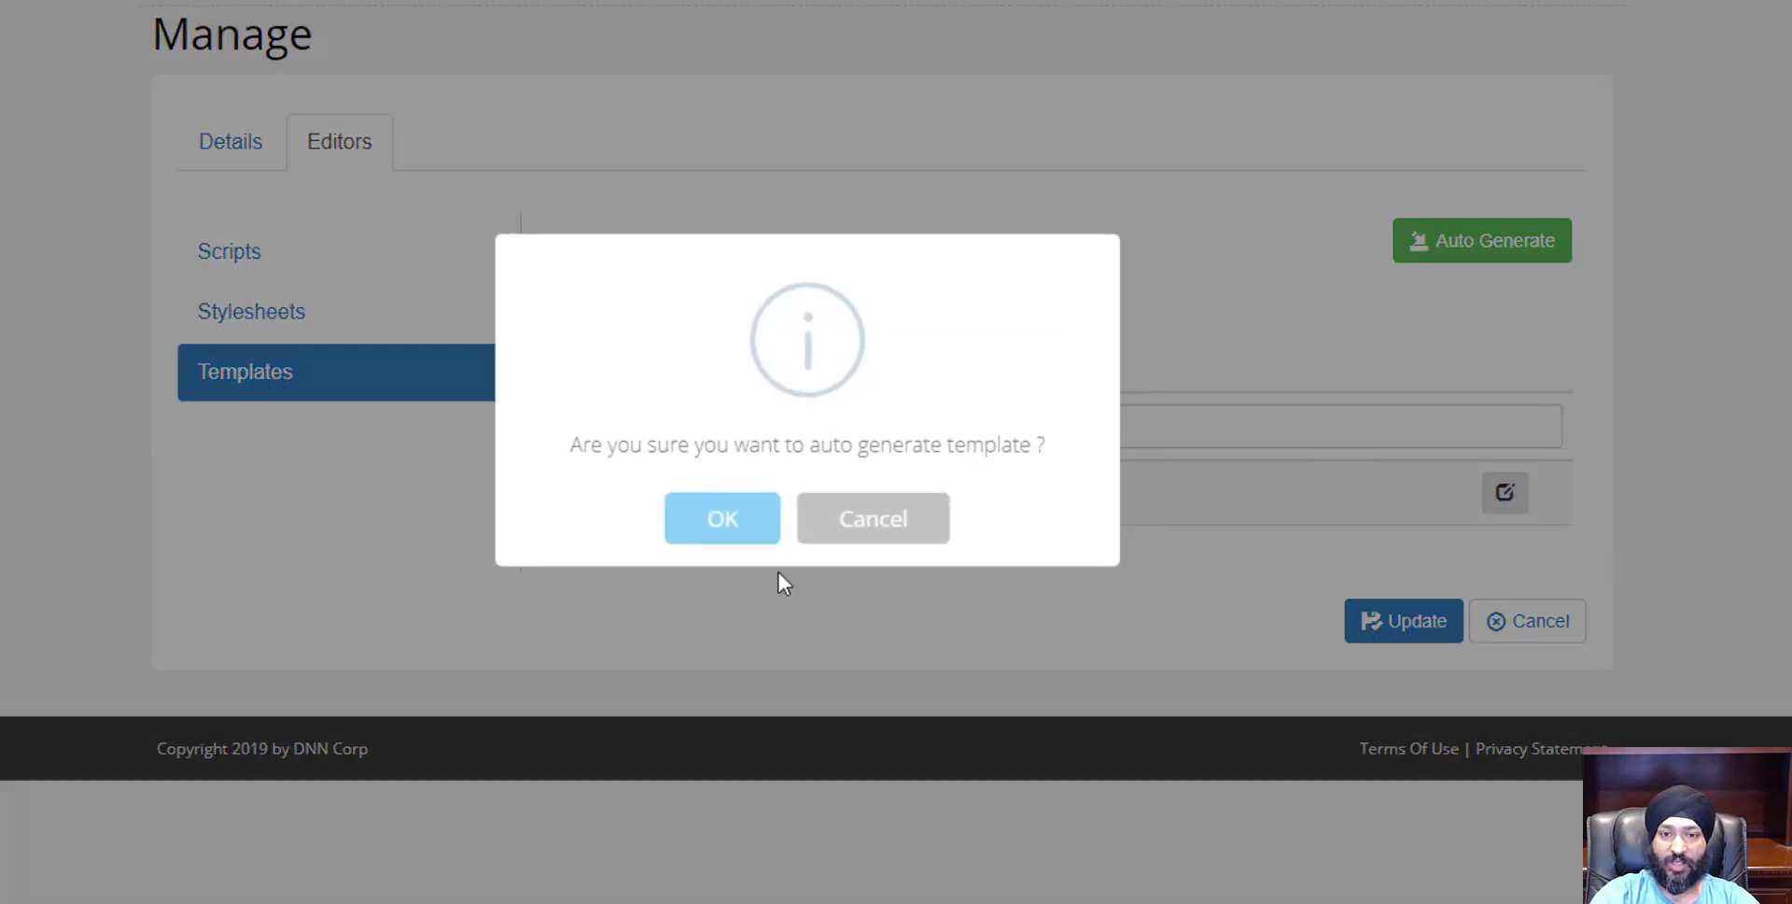
left_click(732, 532)
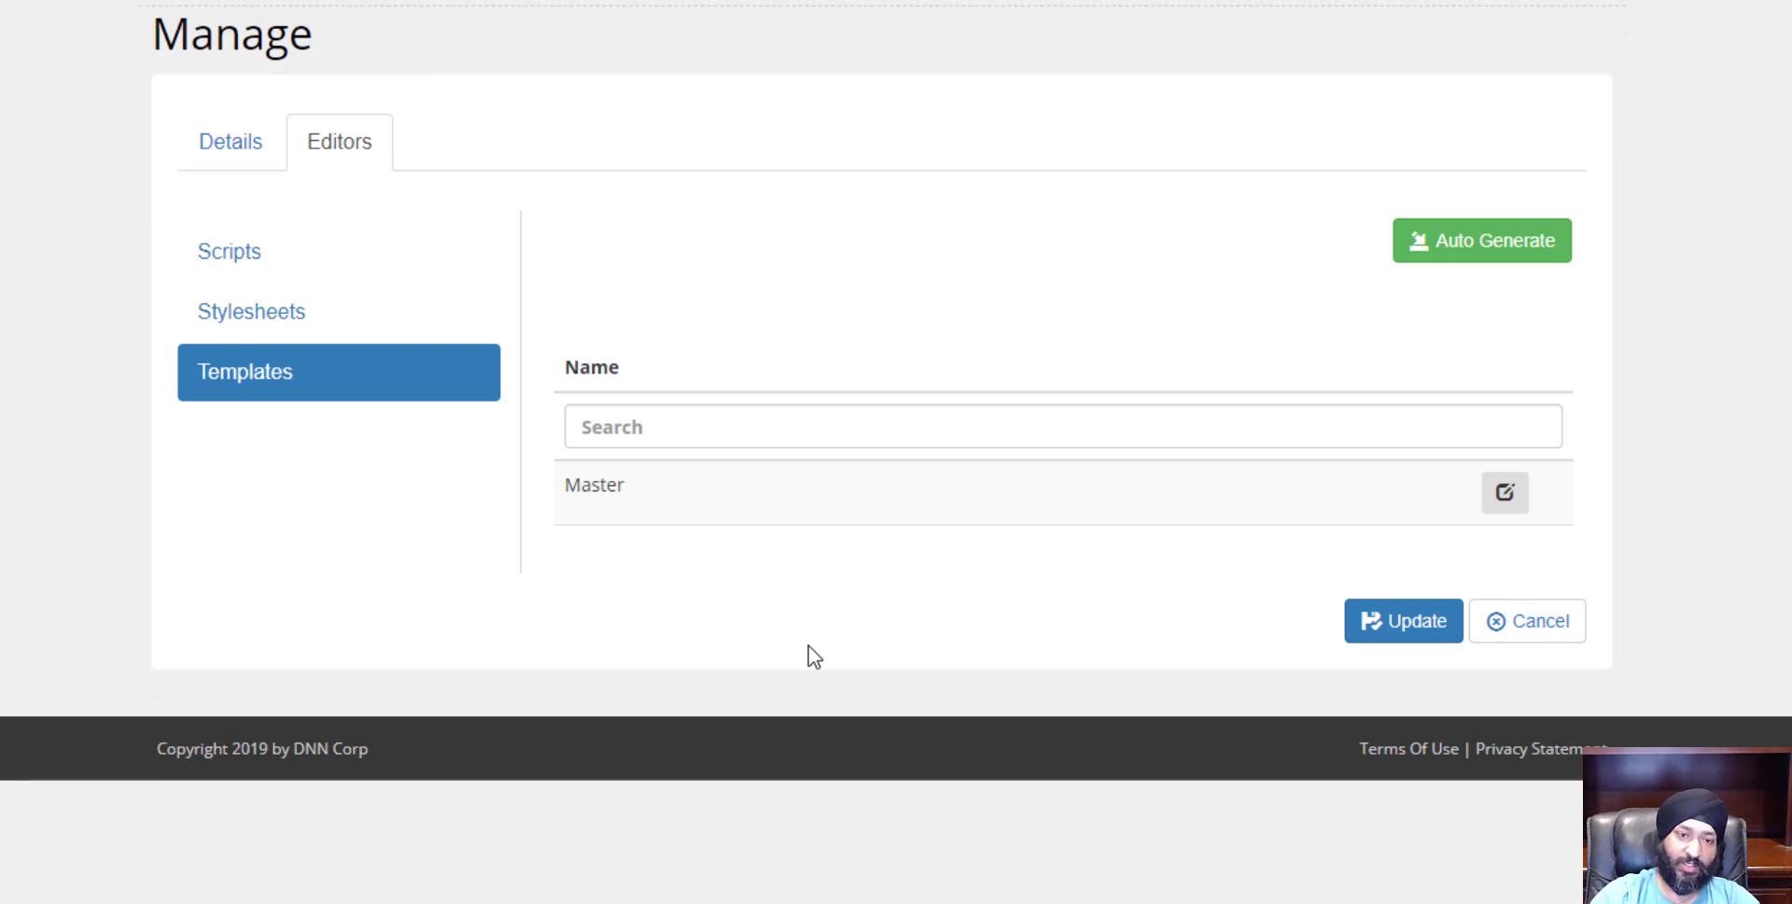
left_click(1506, 504)
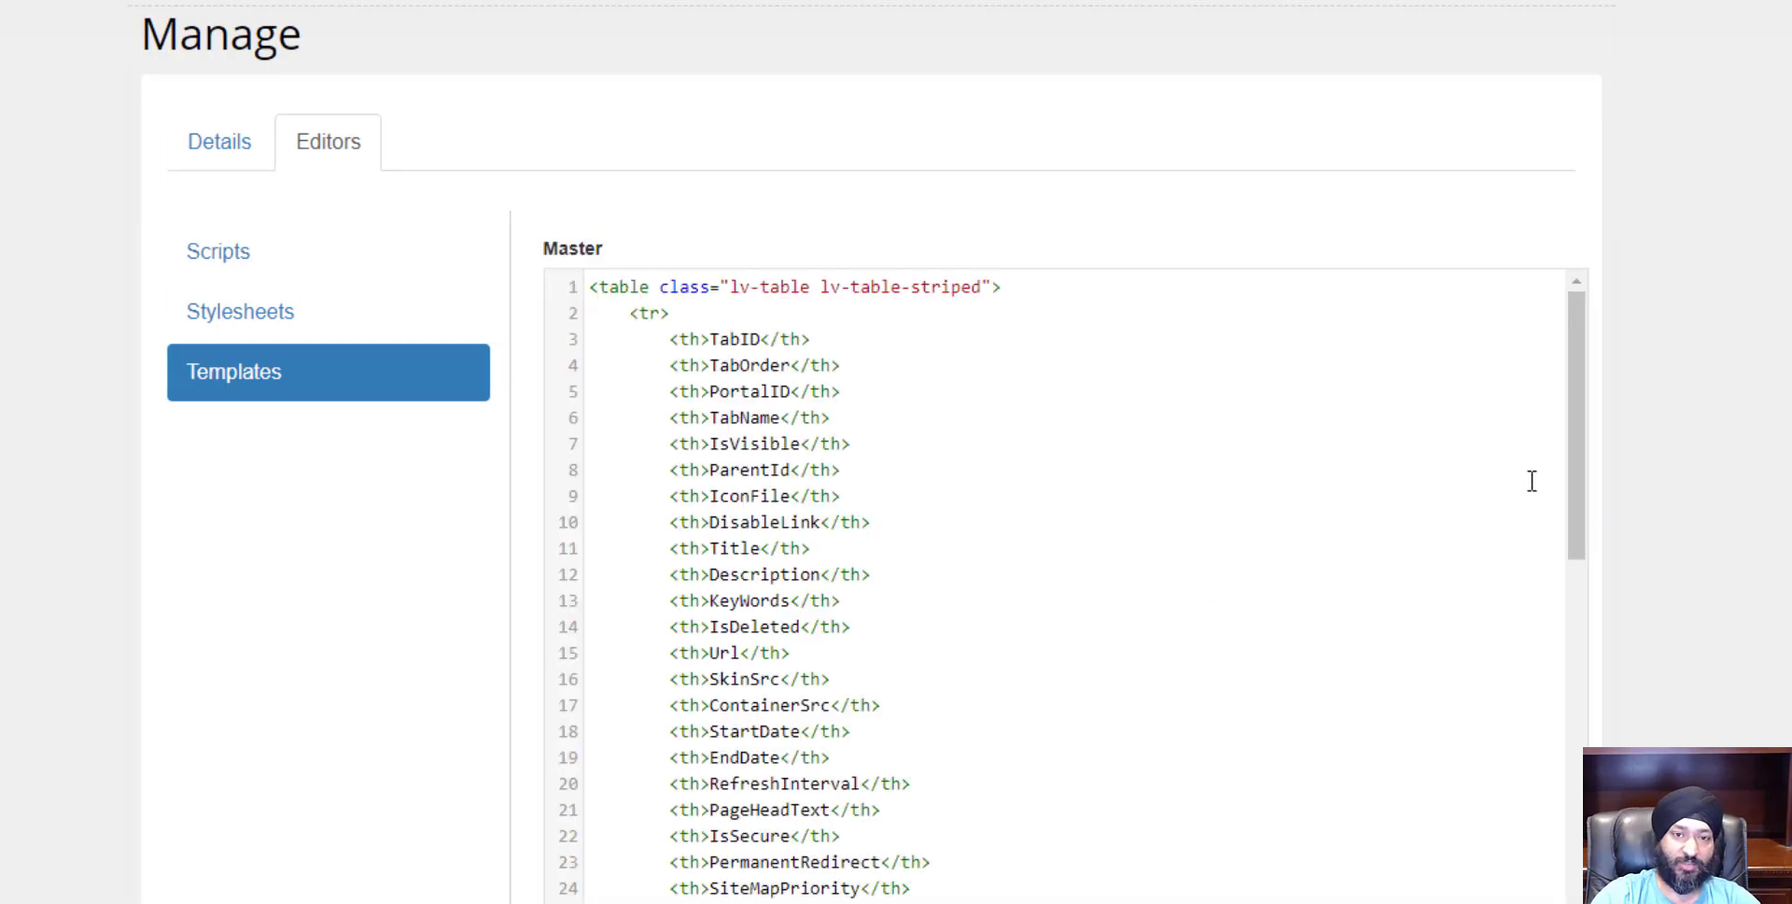
Examine the header cells and row fields in the Master template's code, and close it without changes
mouse_move(1574, 375)
left_mouse_down()
mouse_move(1565, 445)
mouse_move(1576, 383)
left_mouse_up()
scroll(1248, 428, "down", 3)
scroll(915, 460, "up", 3)
scroll(735, 392, "down", 8)
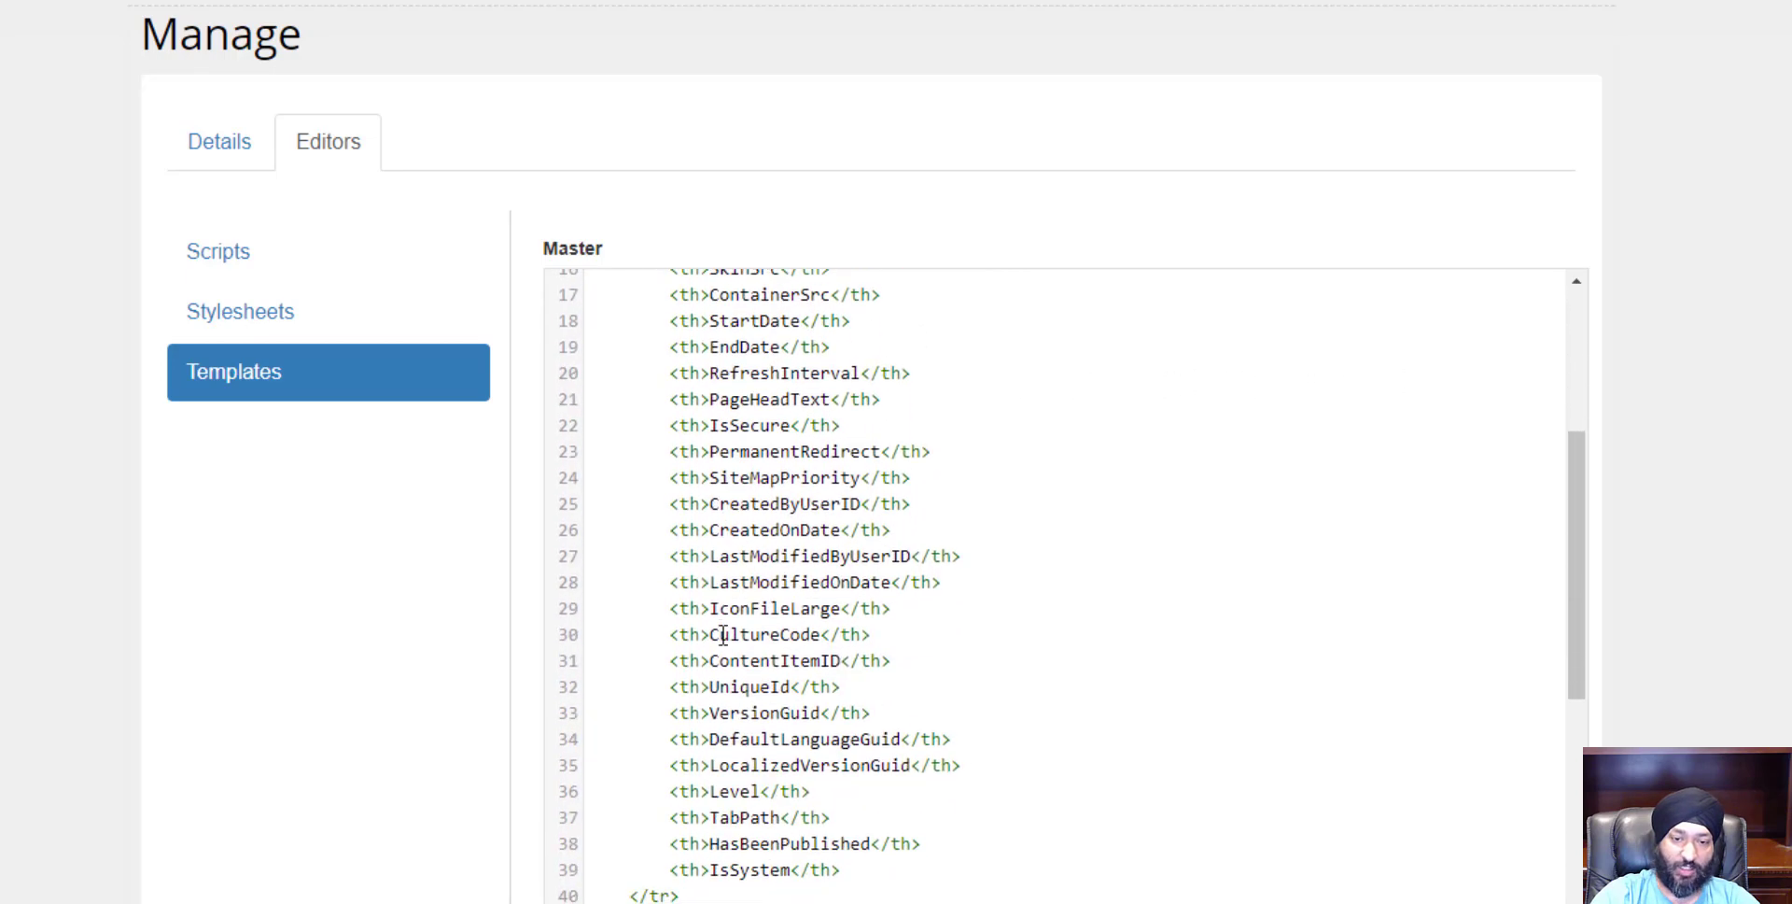
scroll(757, 686, "down", 10)
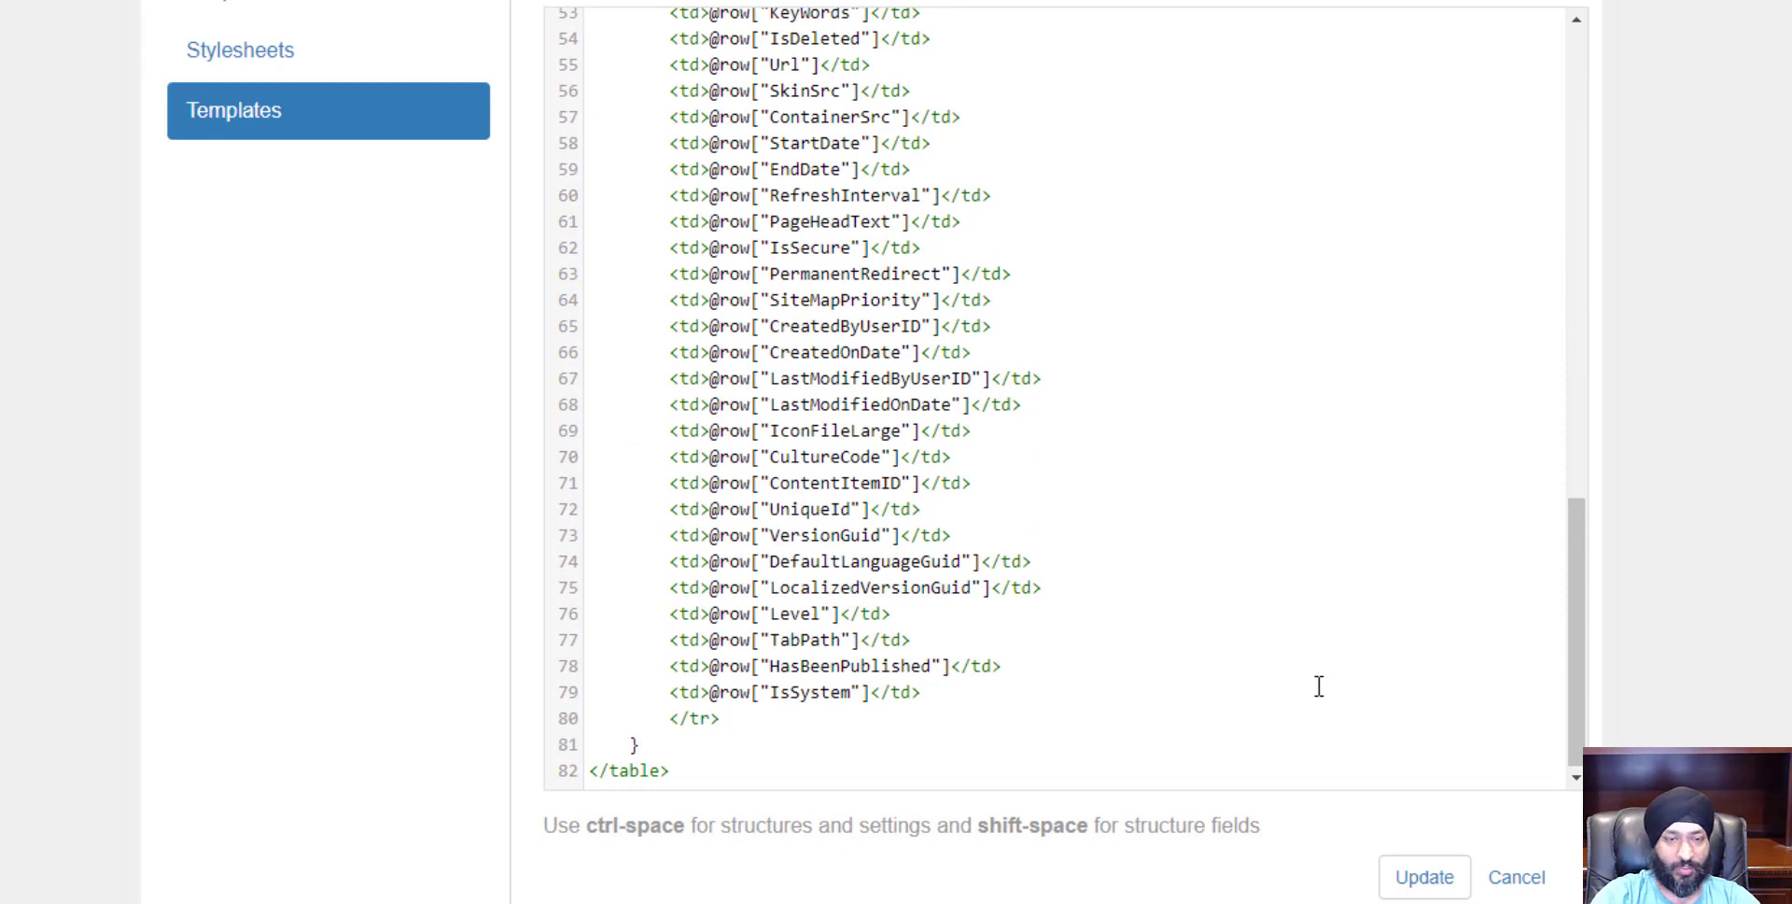
scroll(1311, 686, "up", 4)
scroll(1307, 687, "up", 13)
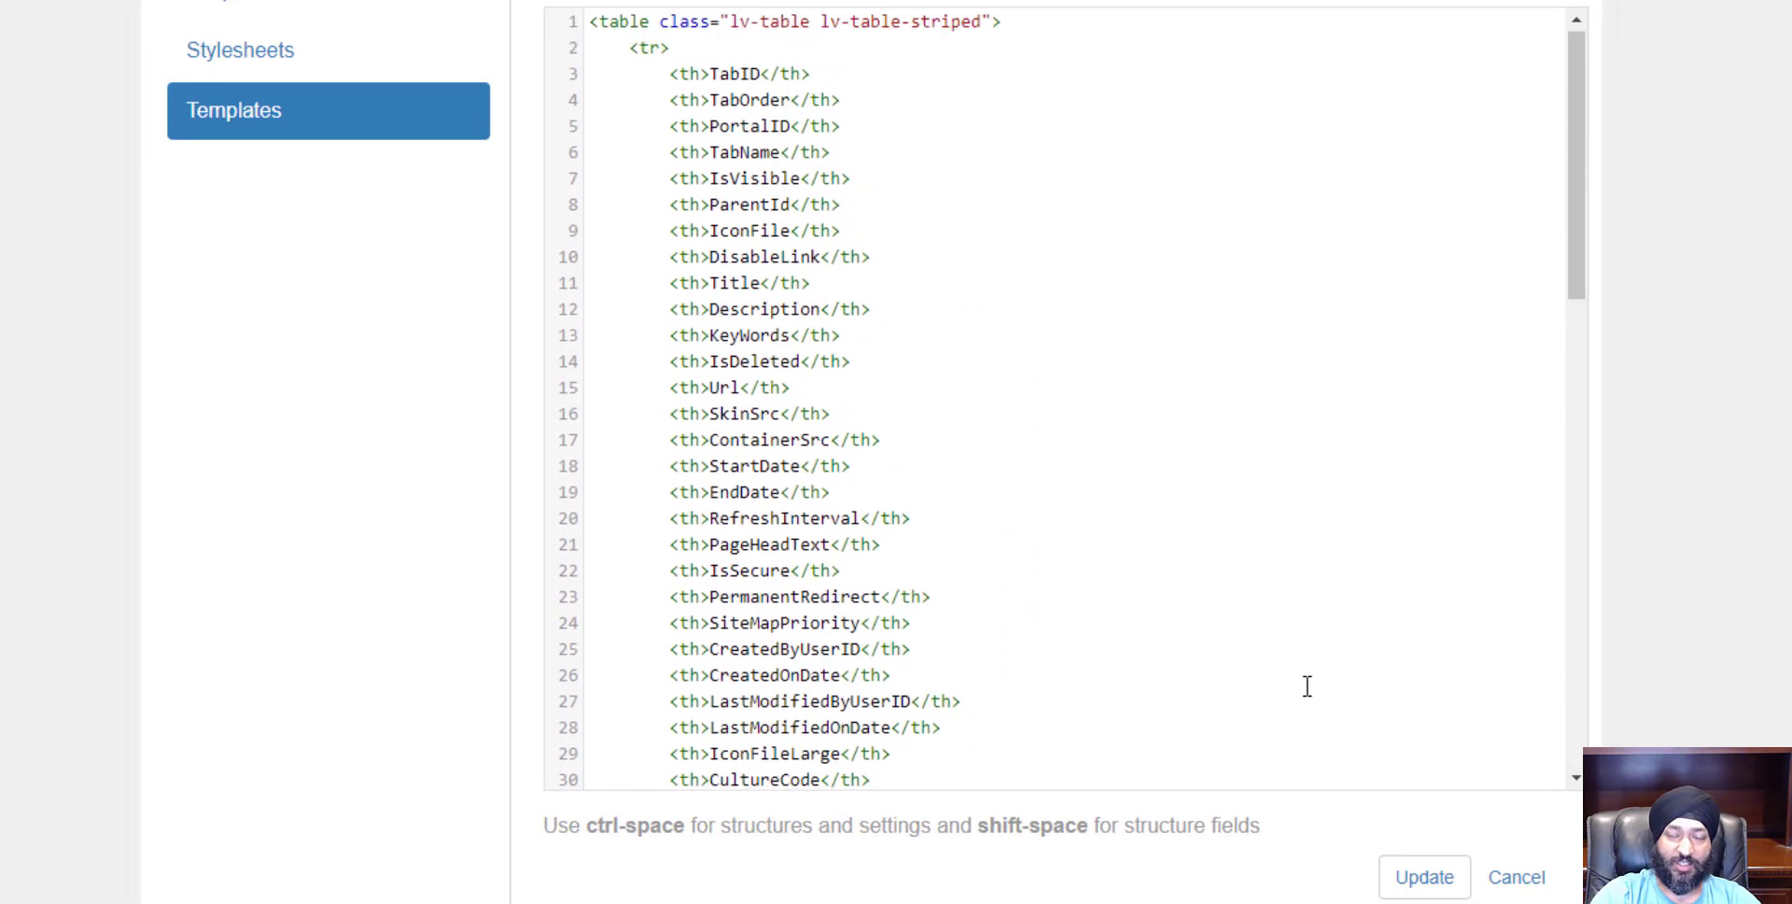
scroll(1468, 748, "up", 1)
scroll(1064, 420, "up", 1)
scroll(1064, 420, "down", 1)
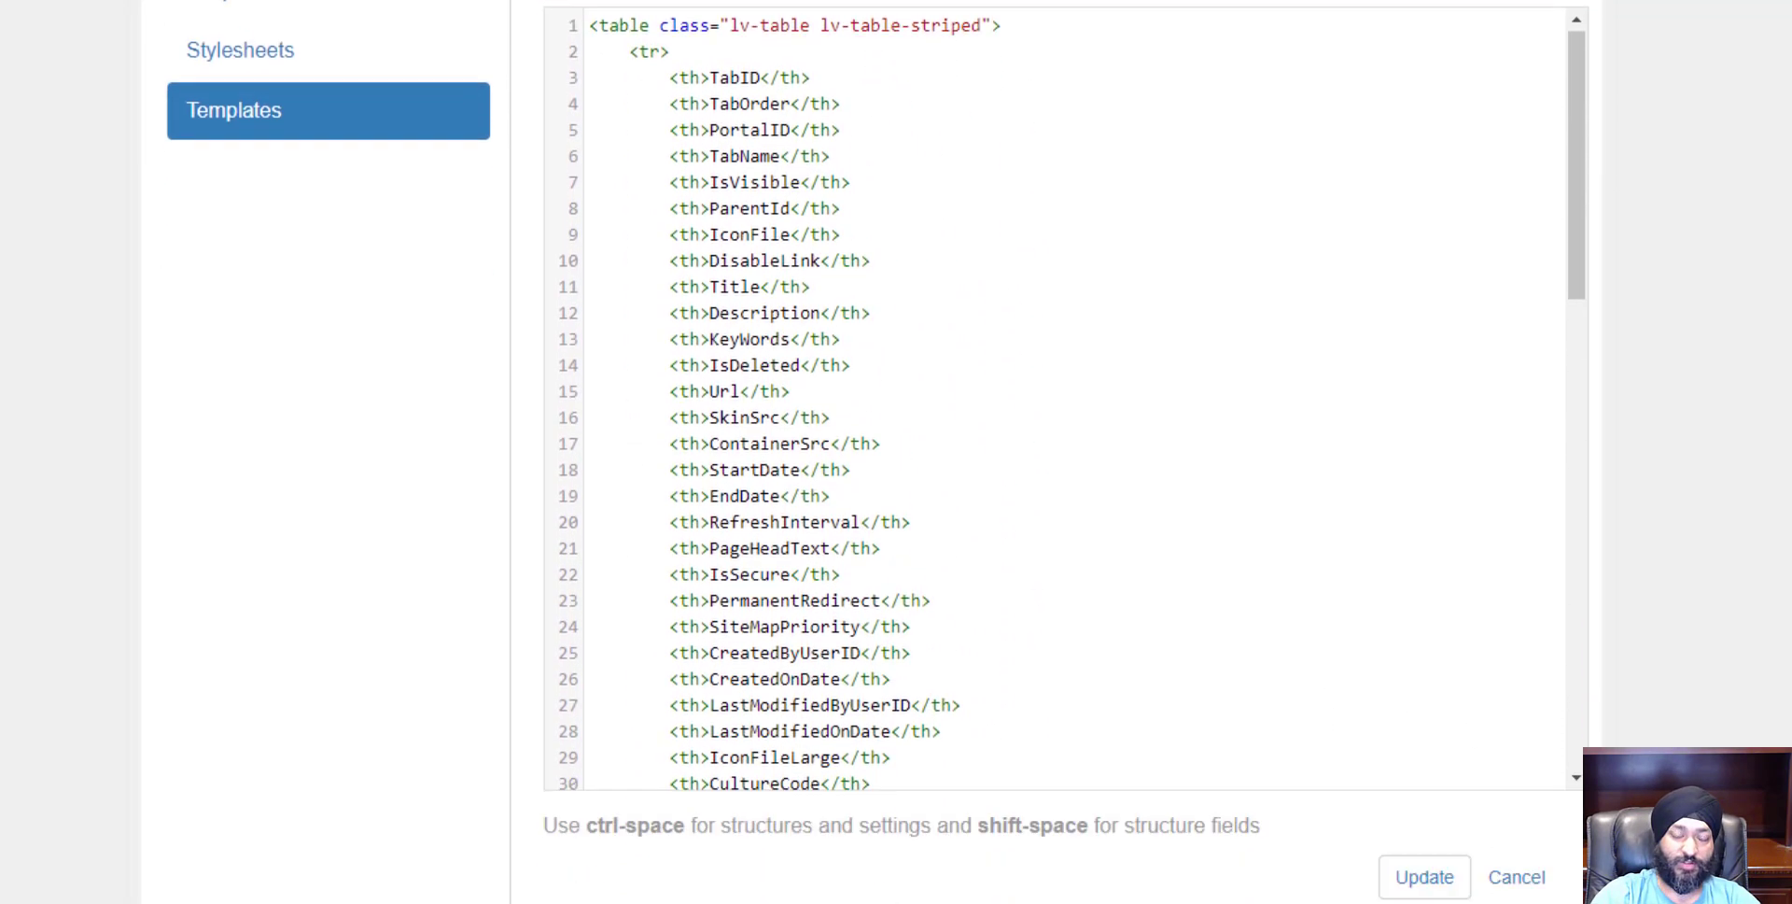
left_click(1521, 875)
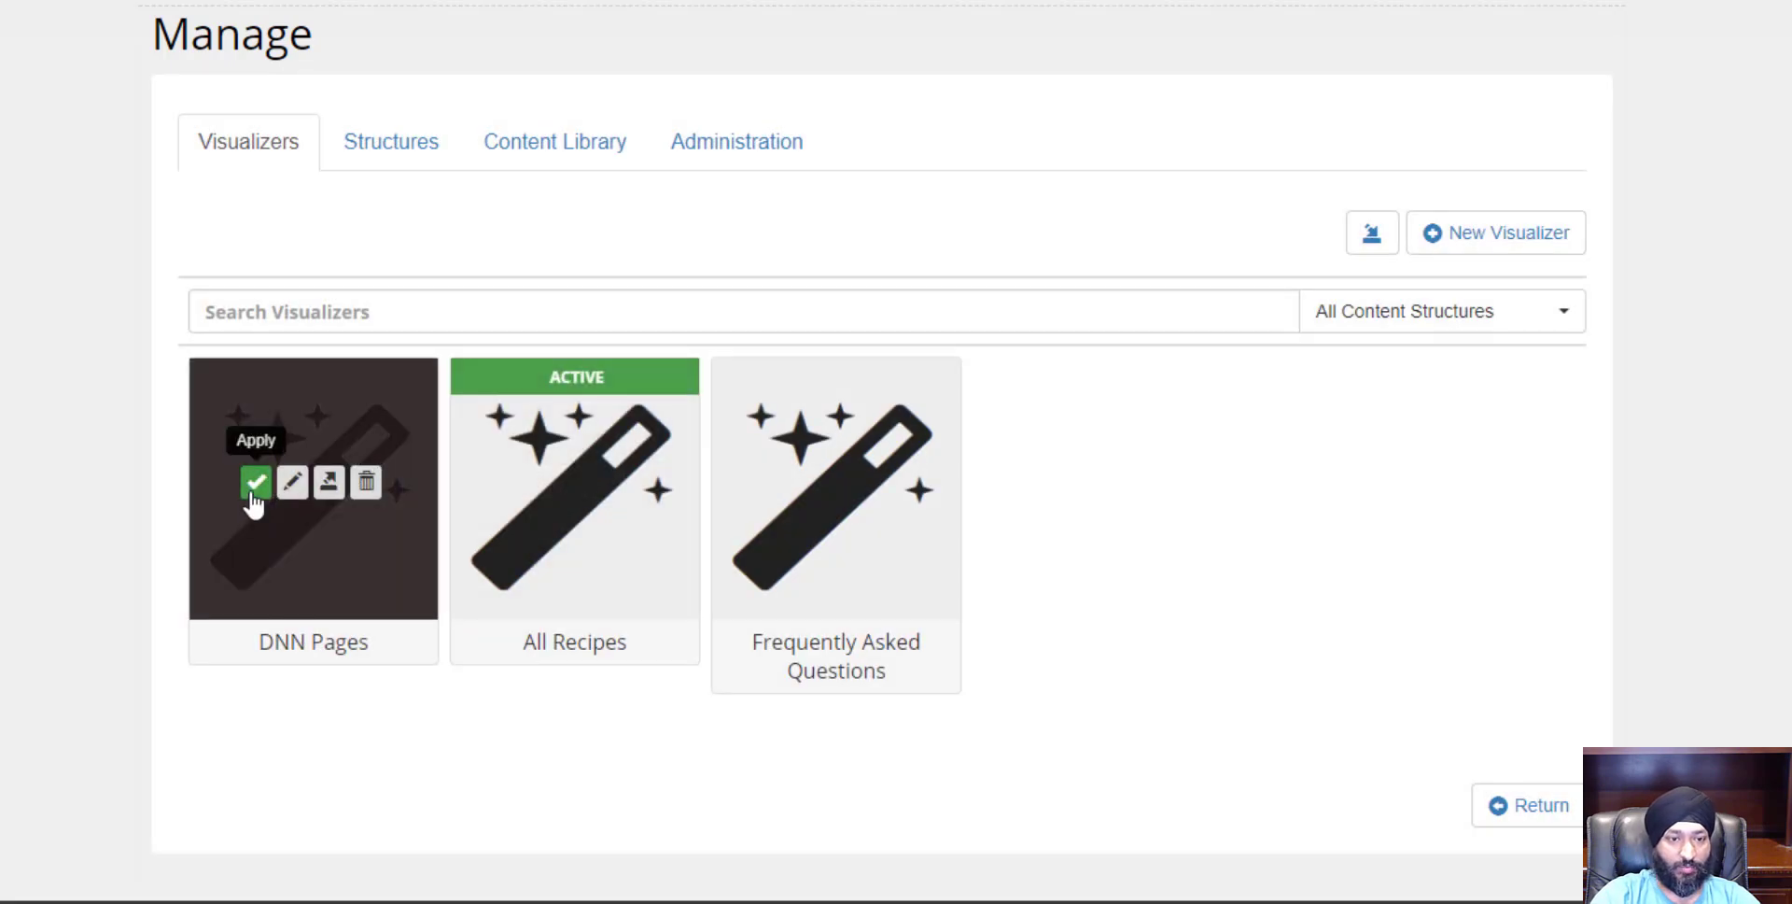
Apply the DNN Pages visualizer and return to the page to examine the rendered table's columns and rows
left_click(253, 495)
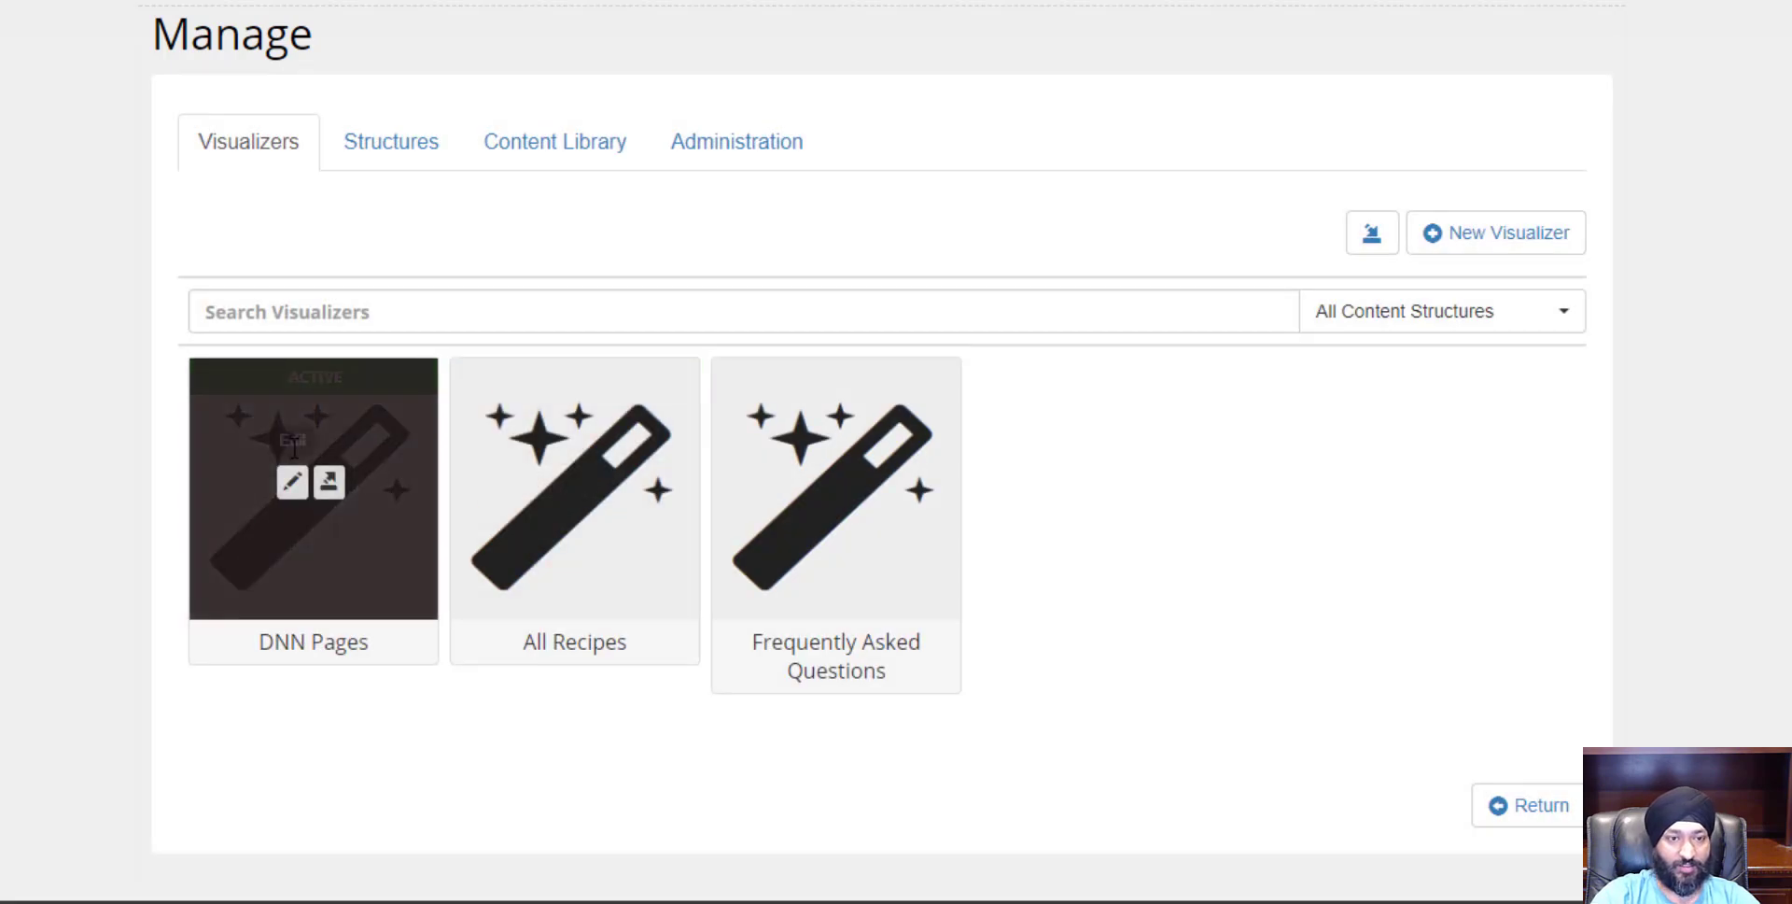
left_click(1555, 821)
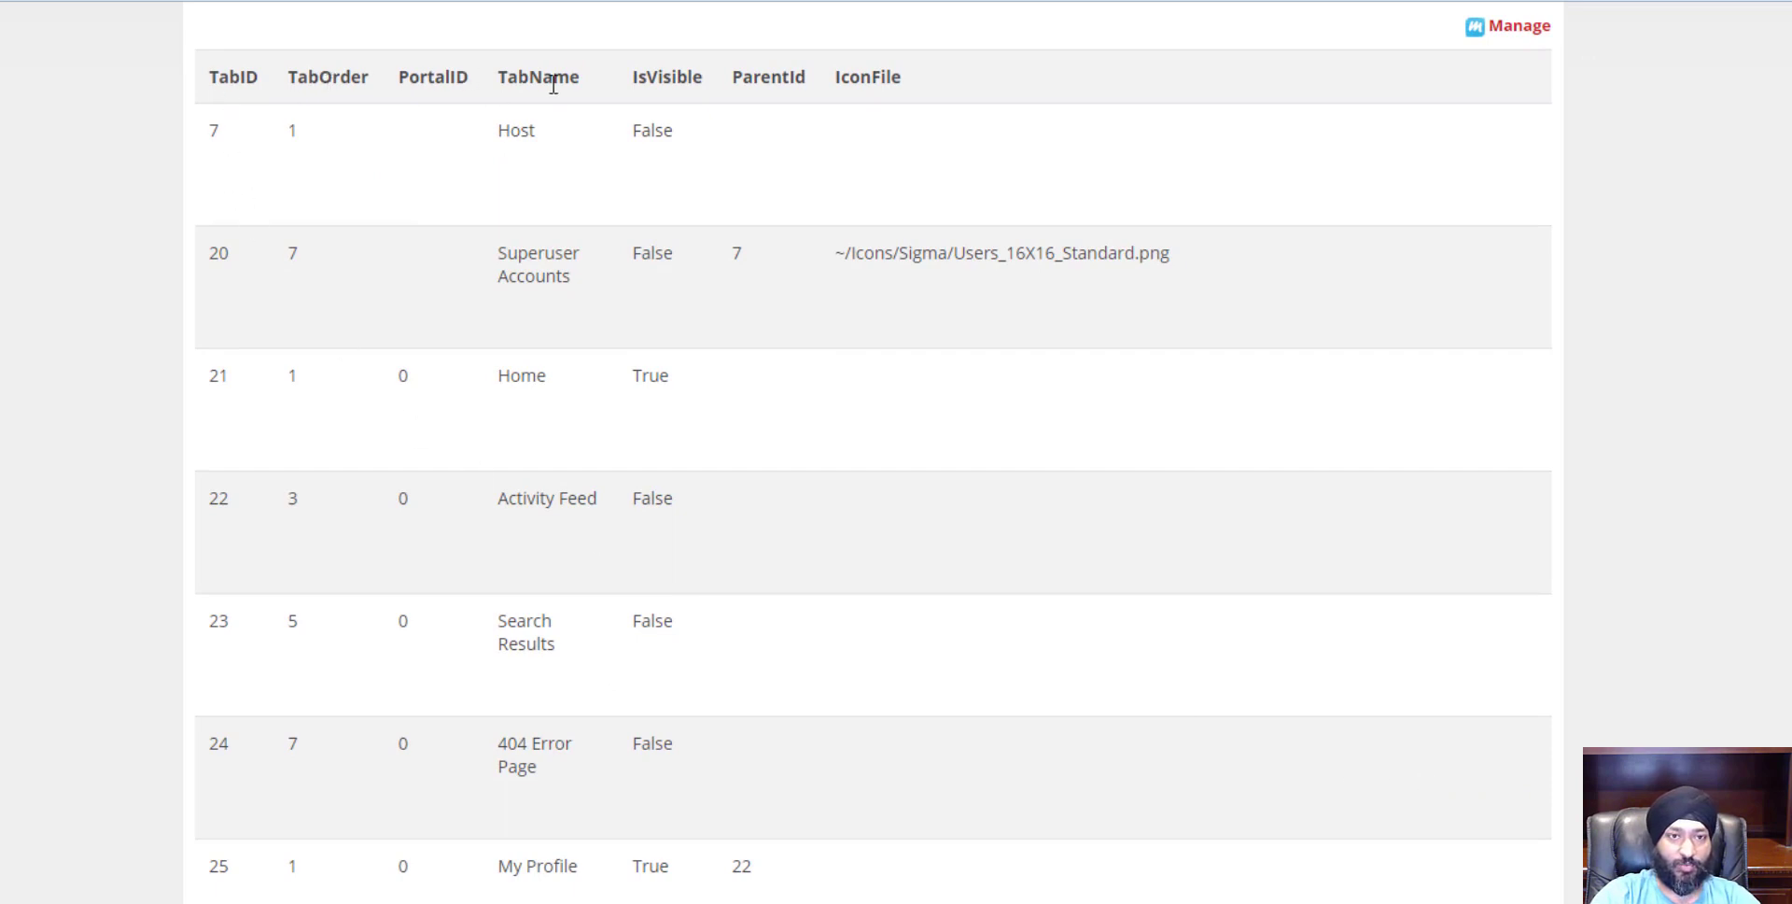
middle_click(852, 466)
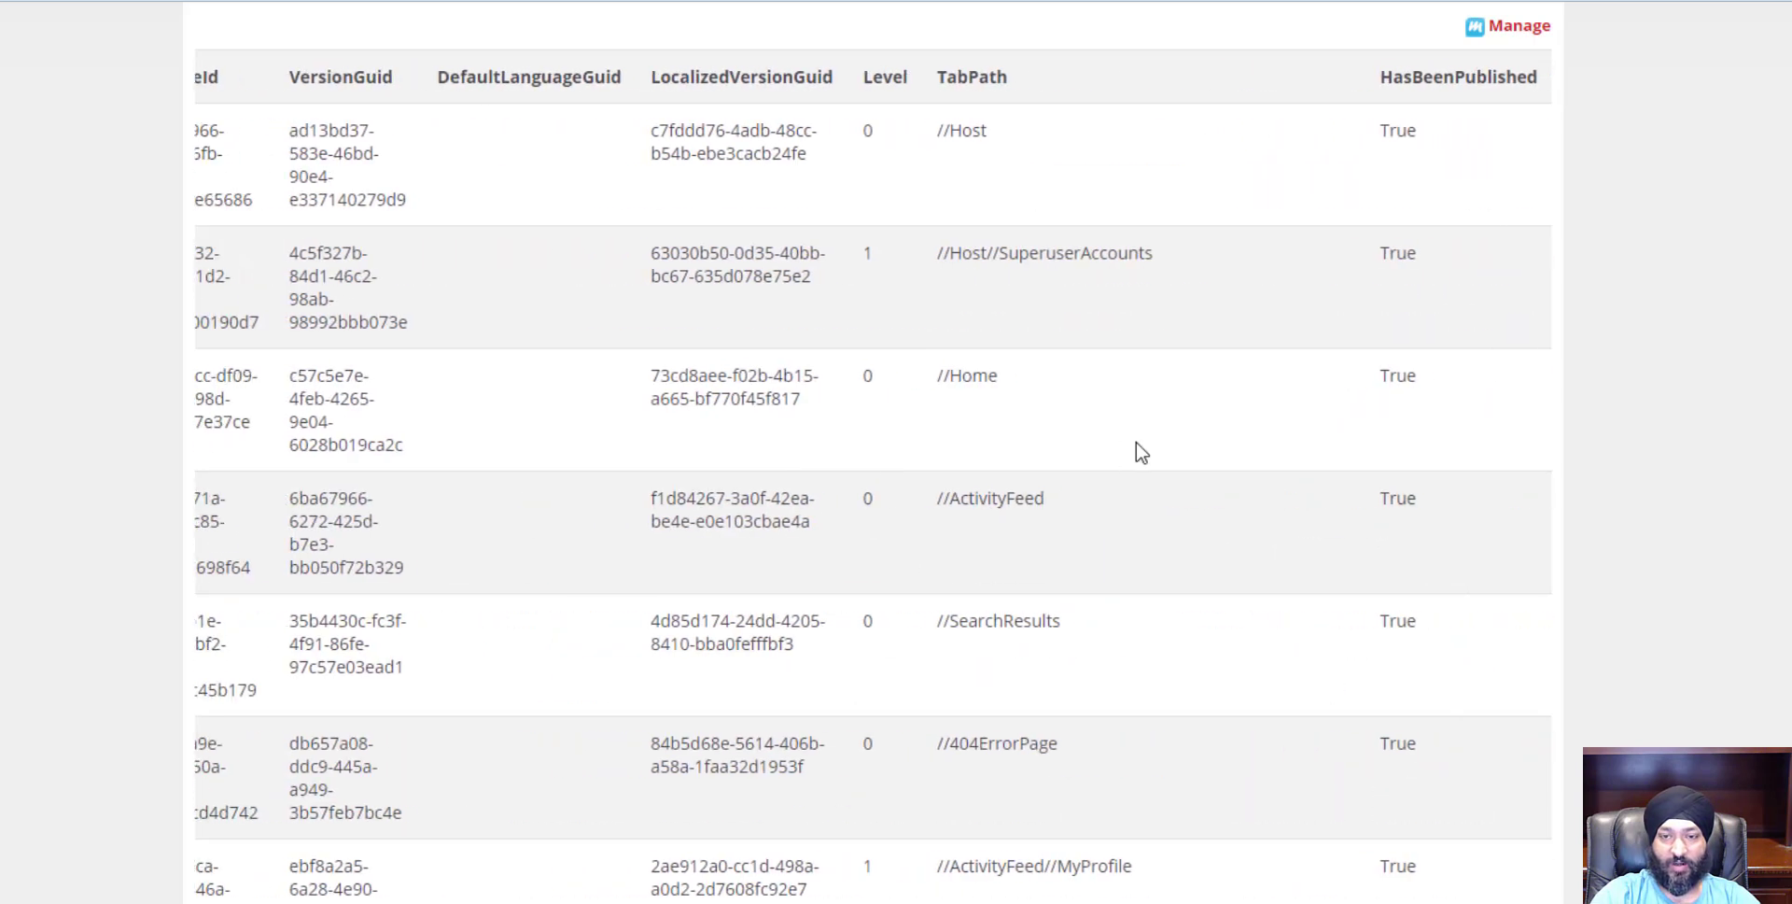
middle_click(227, 474)
middle_click(725, 462)
scroll(371, 422, "down", 15)
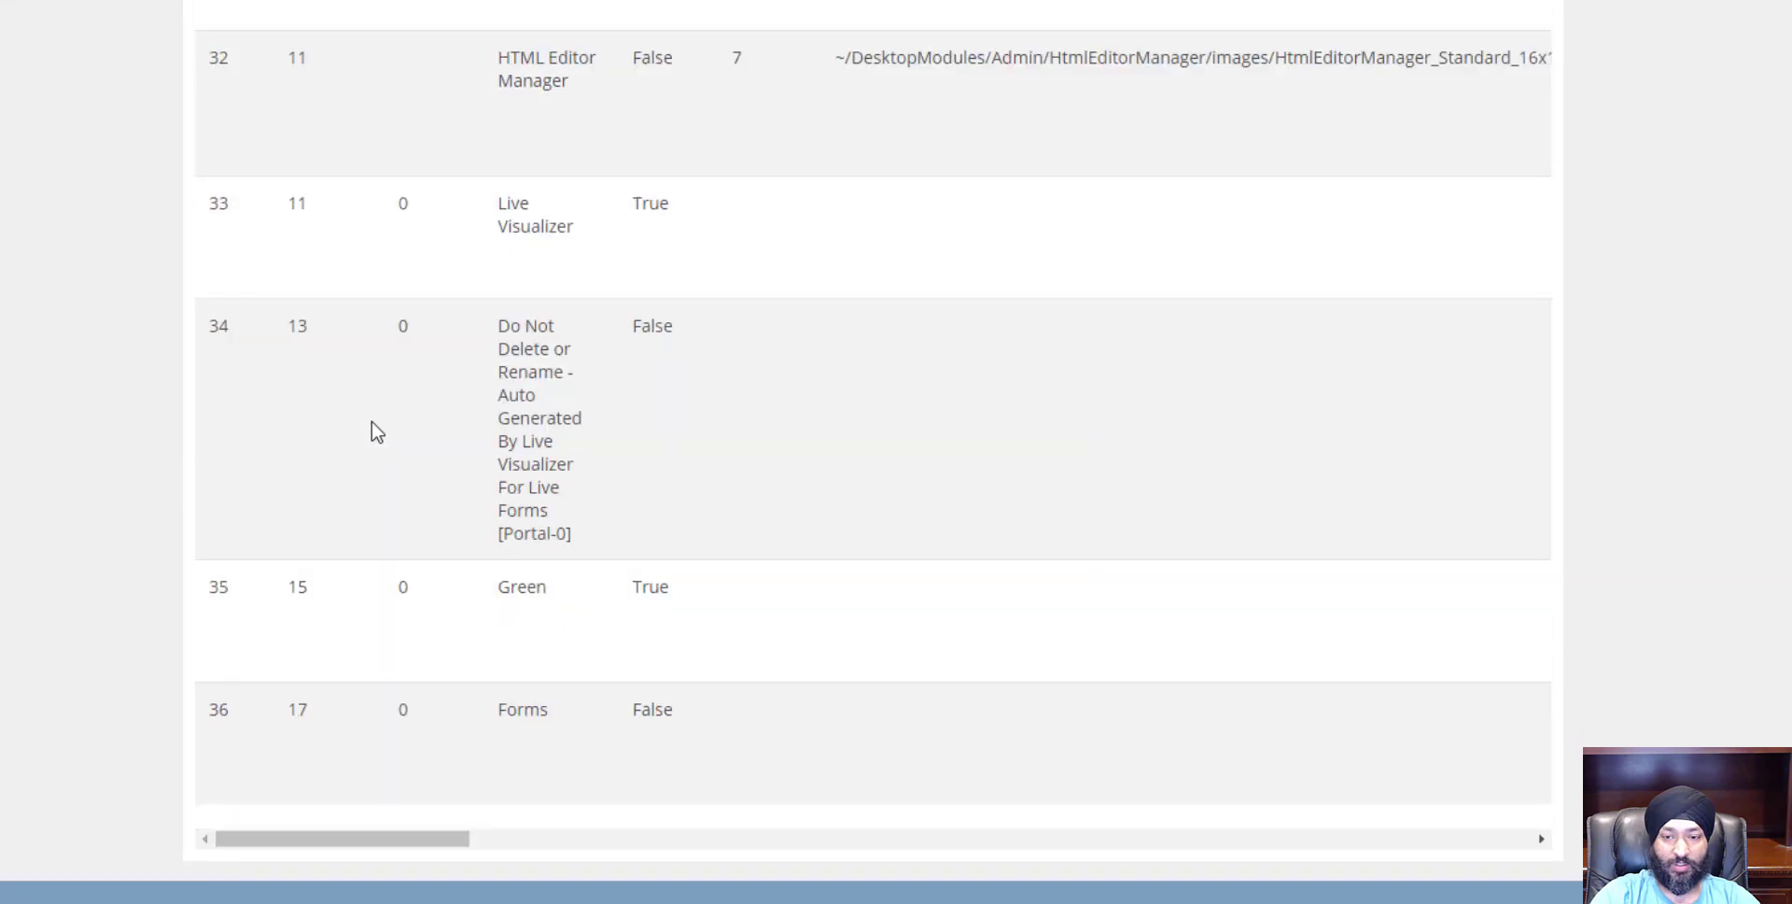
scroll(399, 418, "up", 15)
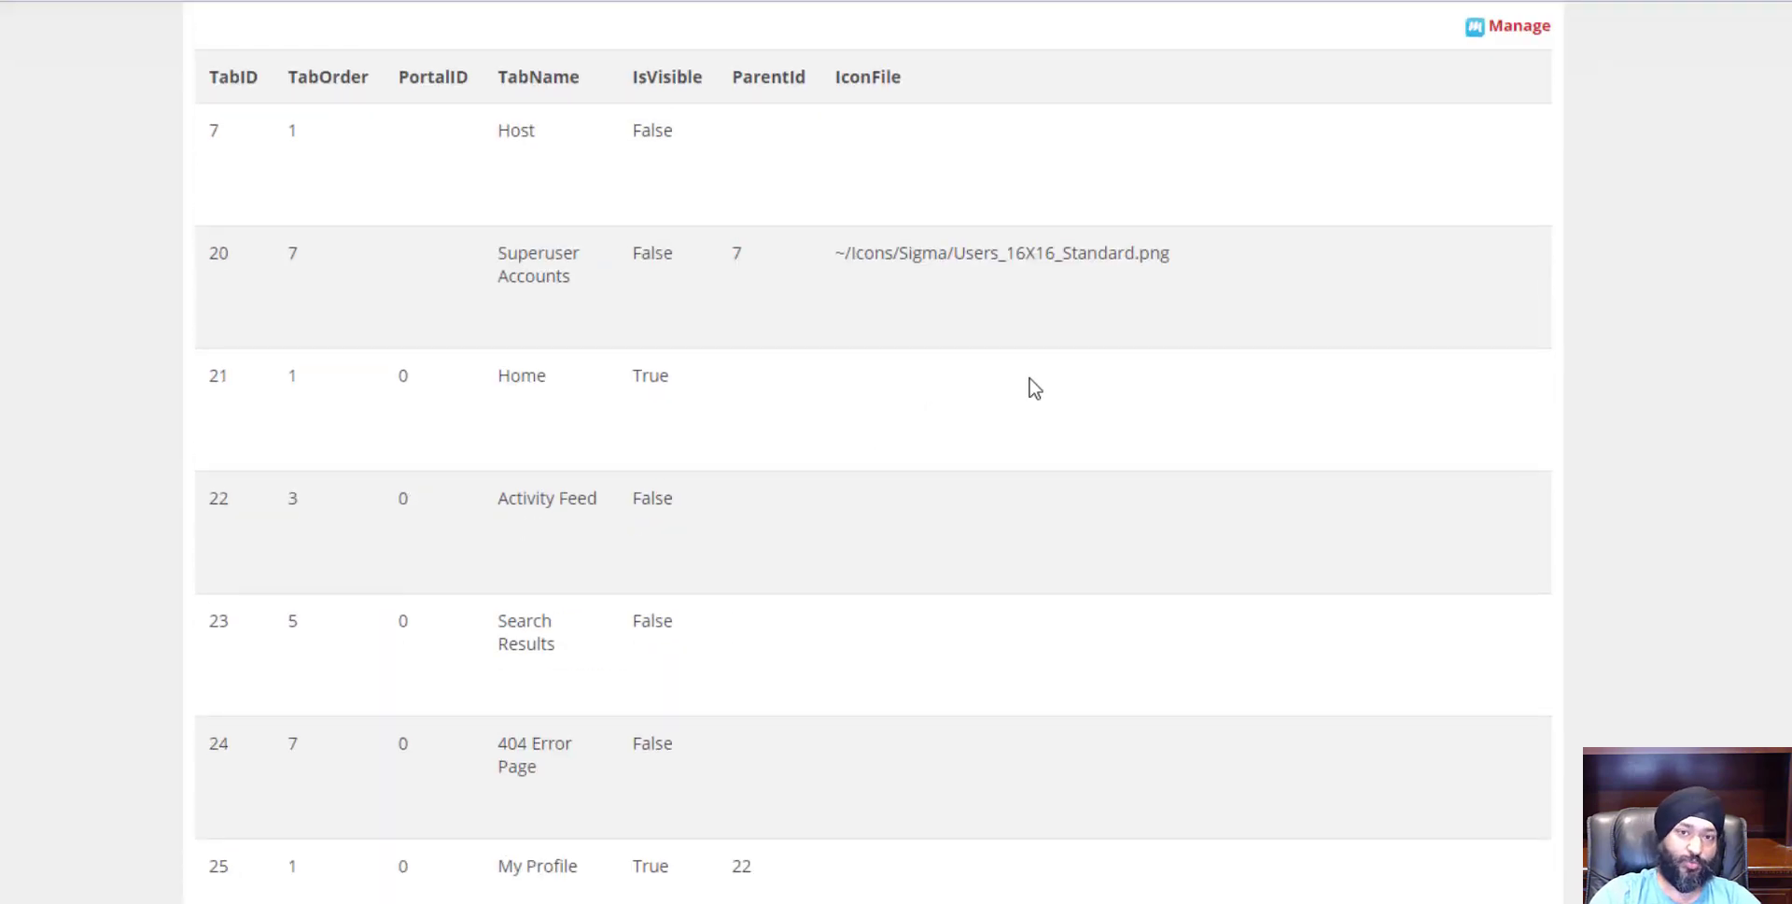
Reopen the DNN Pages visualizer for editing and open its data source configuration
left_click(1510, 28)
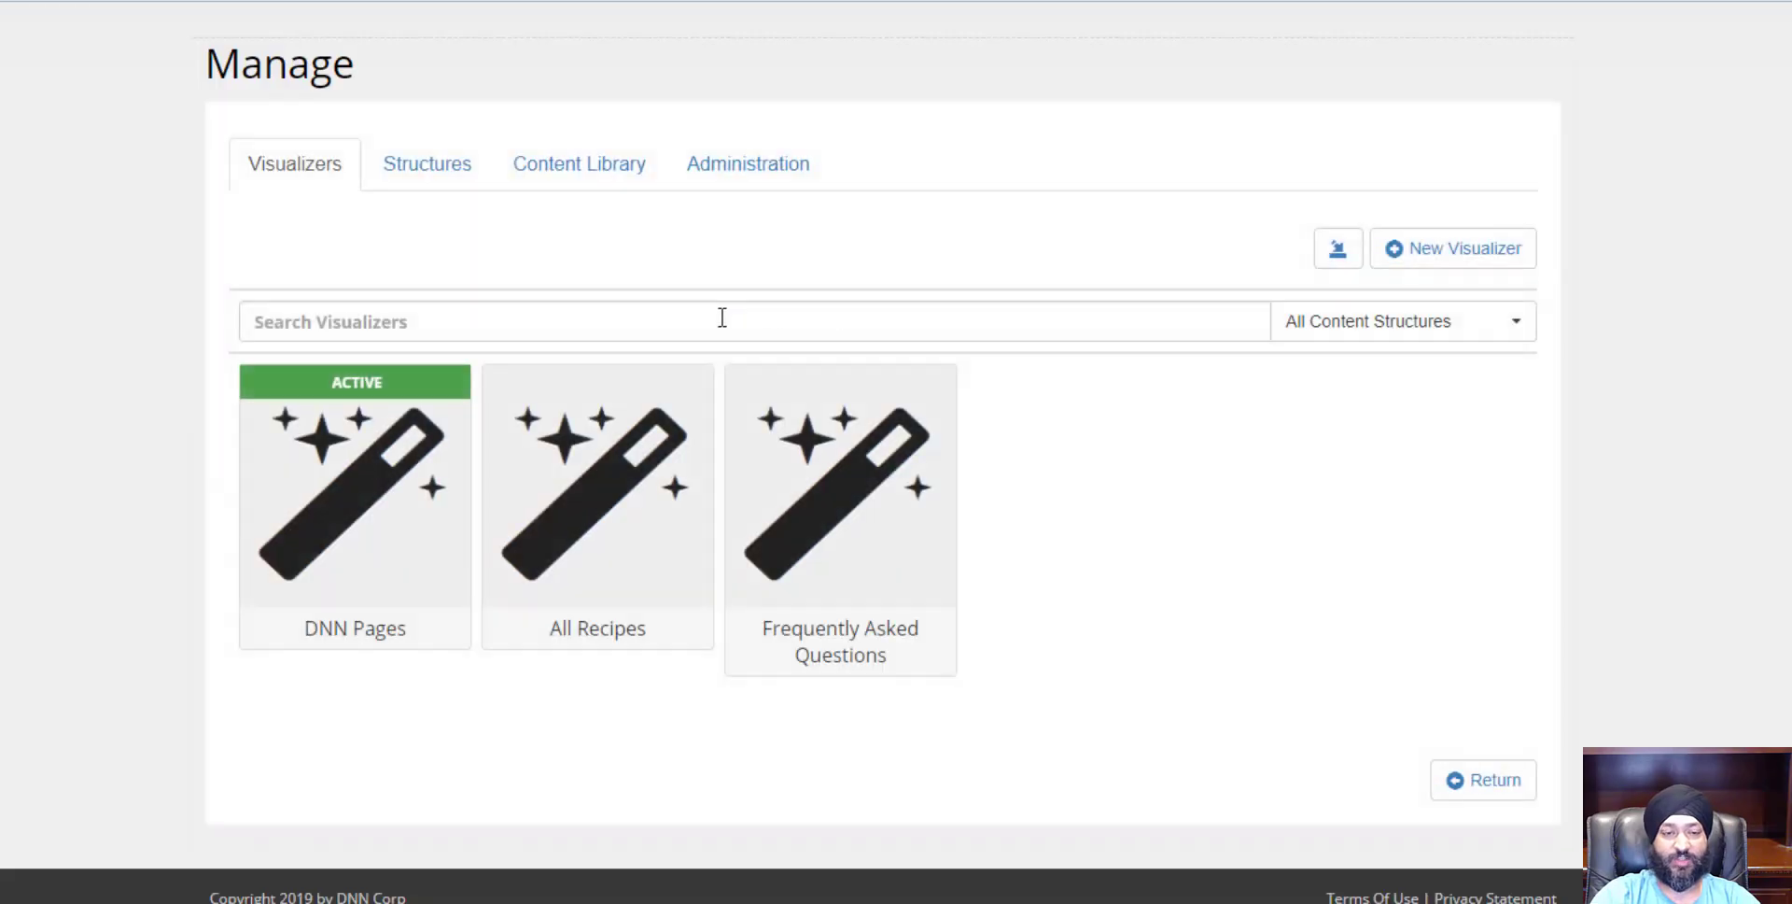
left_click(342, 476)
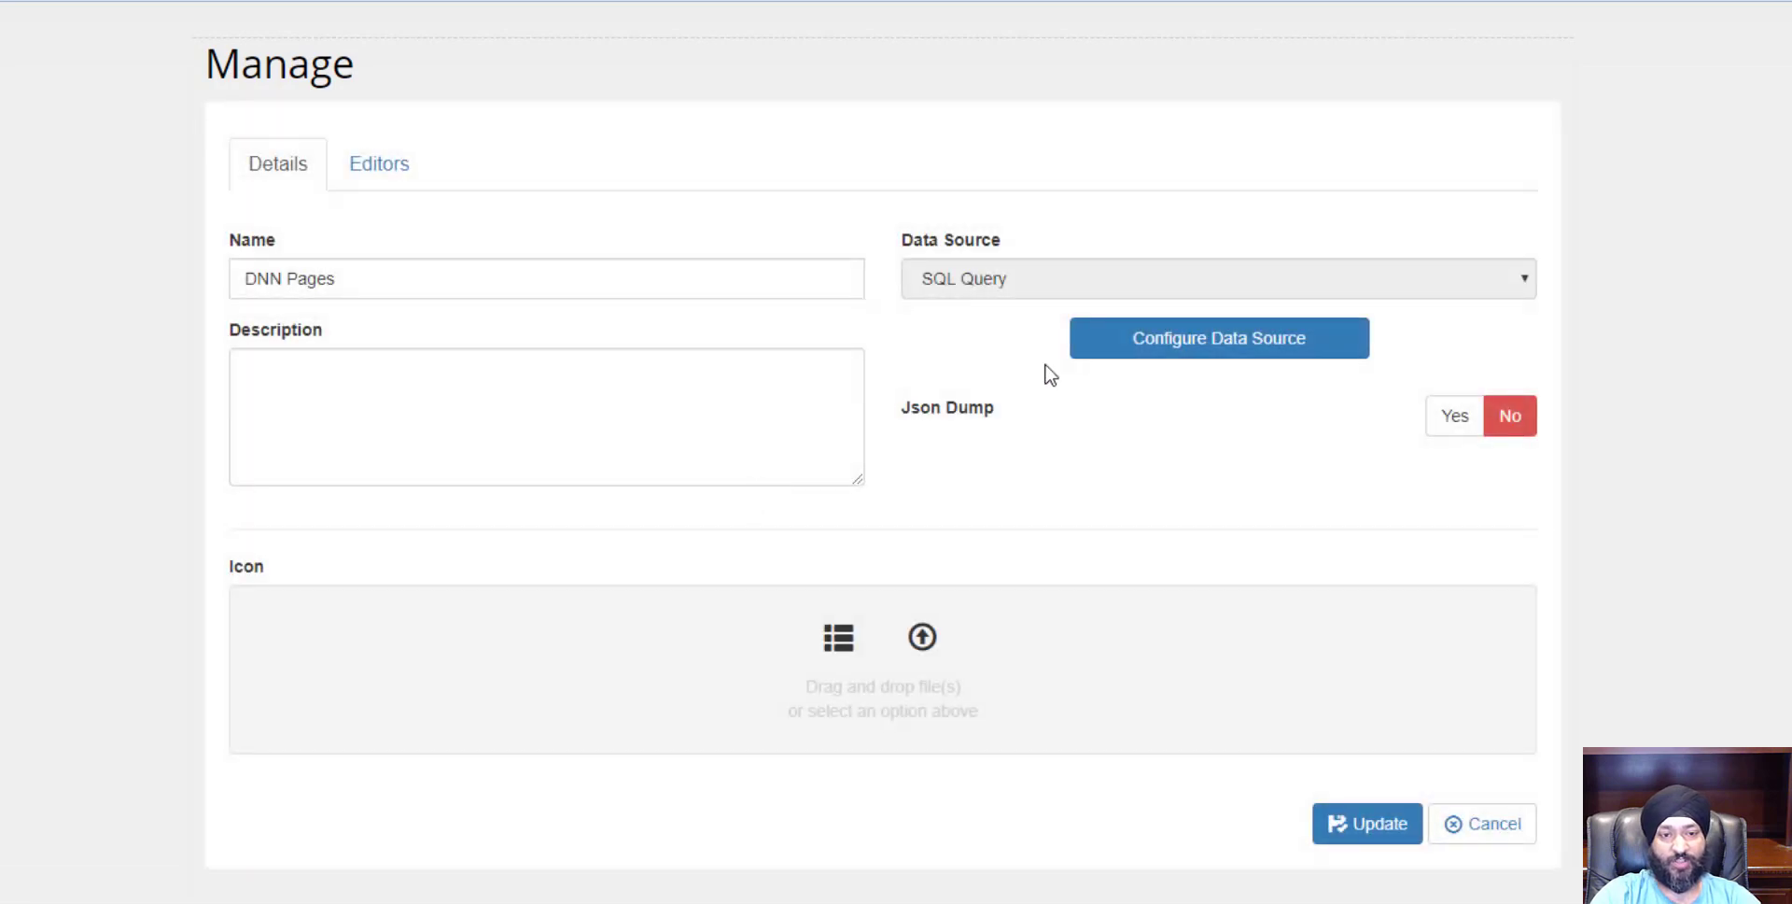
left_click(1183, 341)
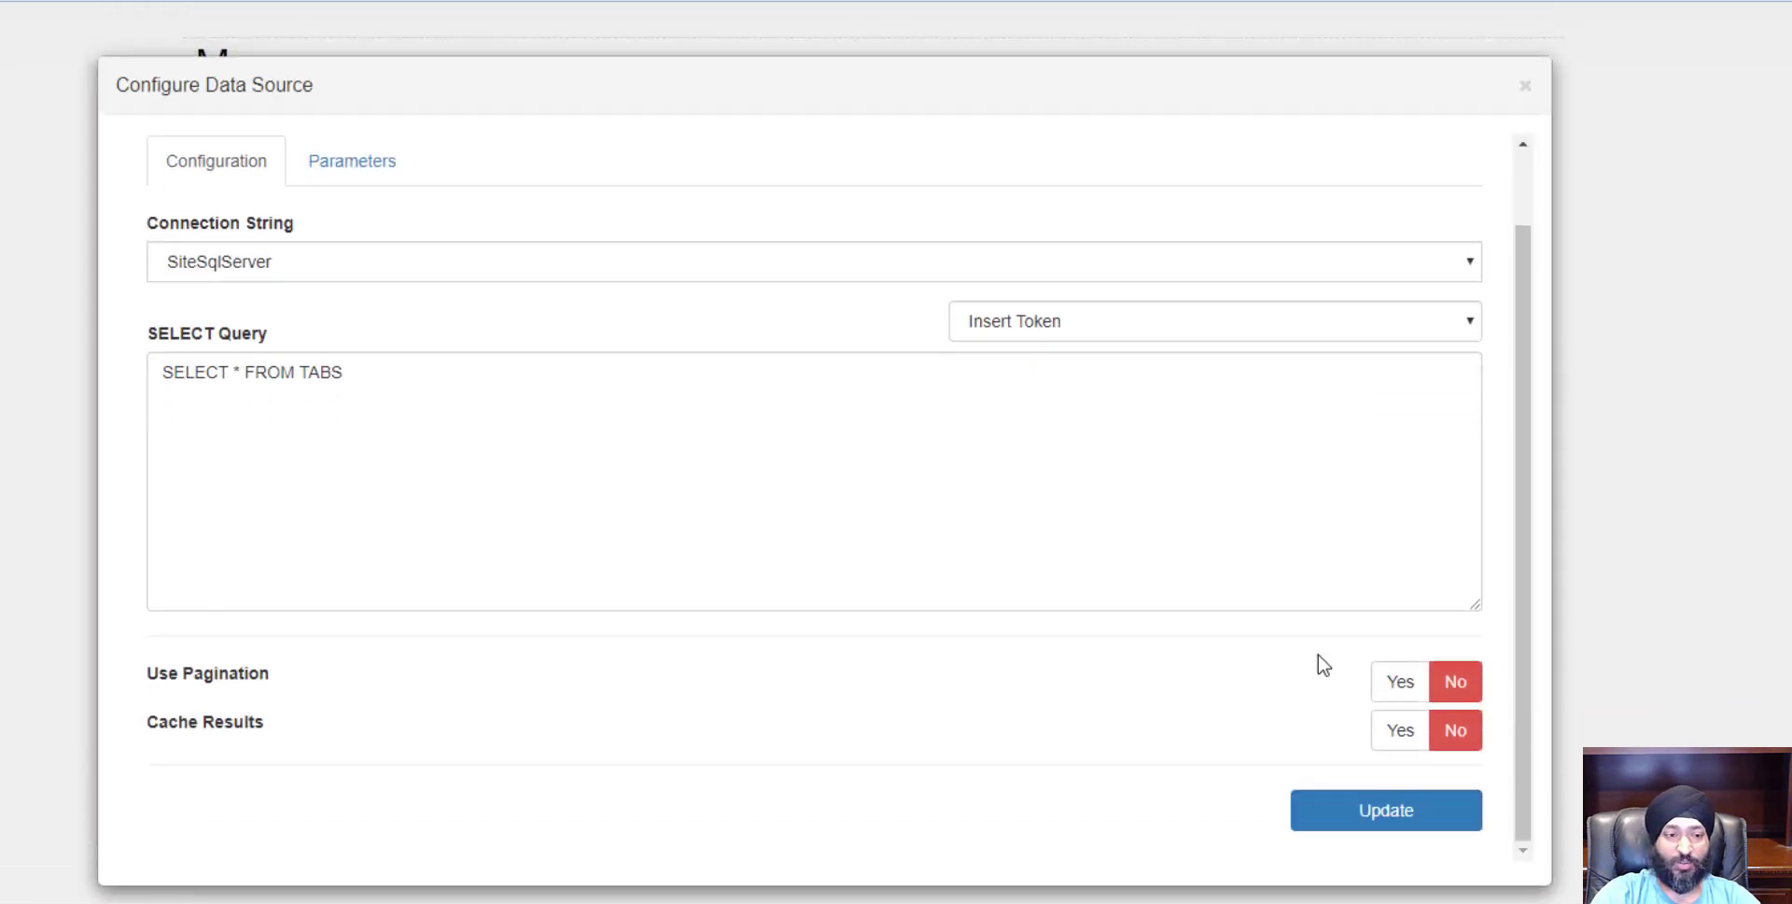
Turn on caching of the query results to view its expiry option, and turn caching back off
left_click(1397, 730)
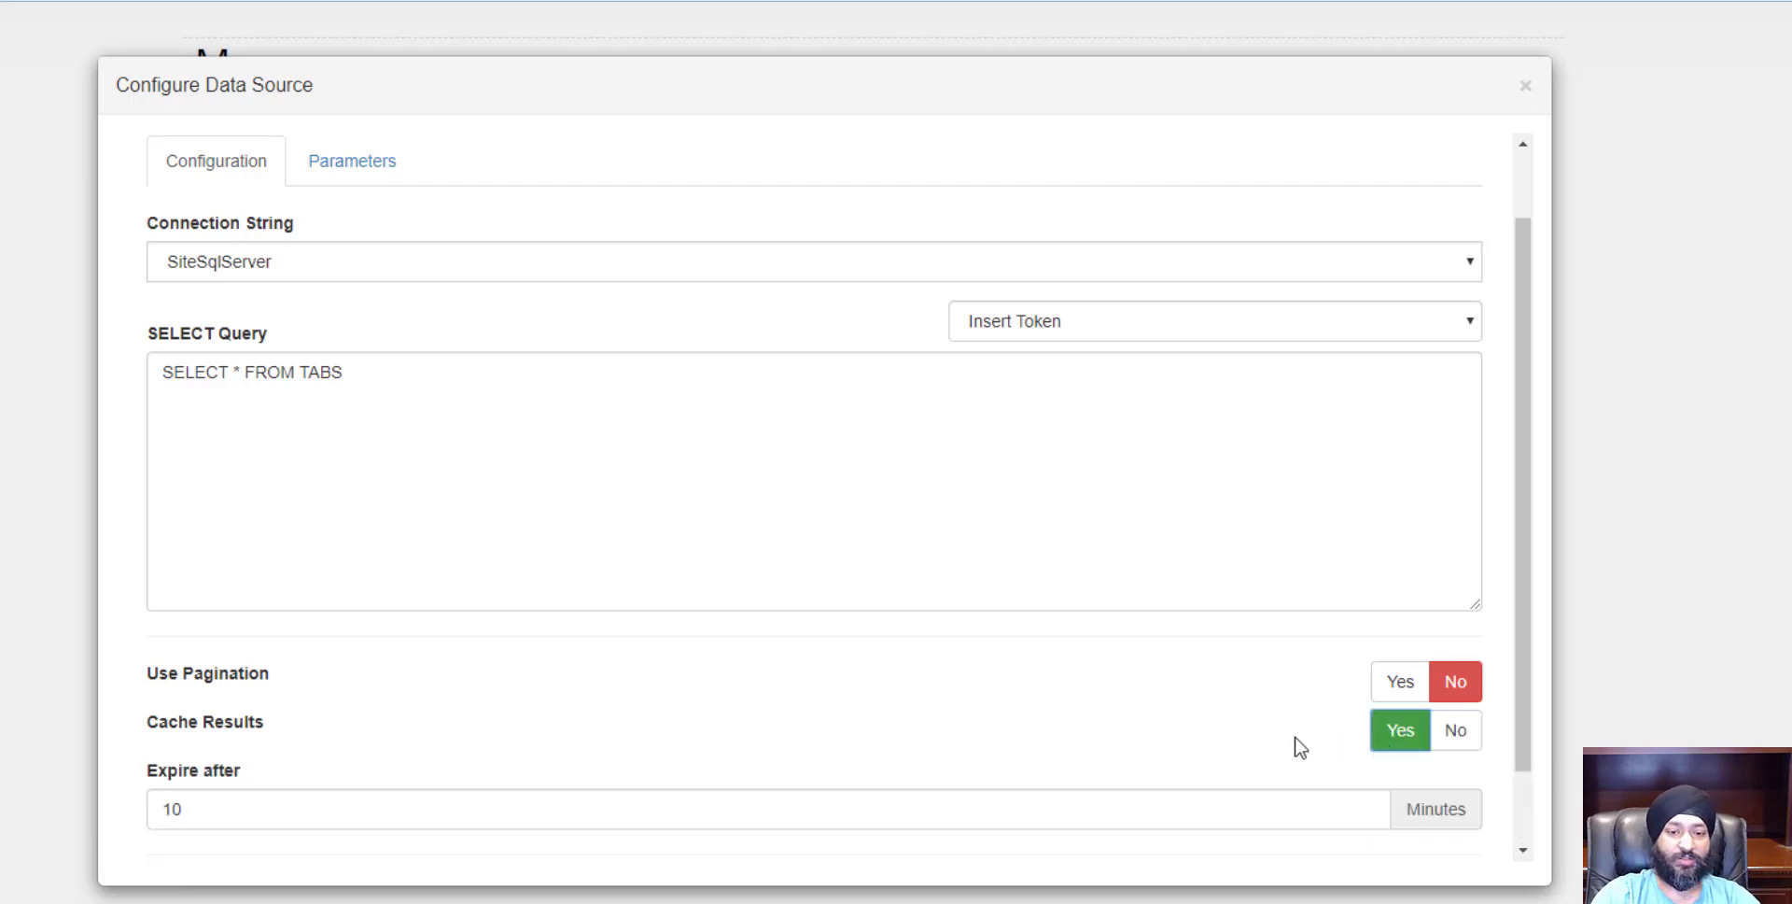
scroll(1269, 737, "down", 1)
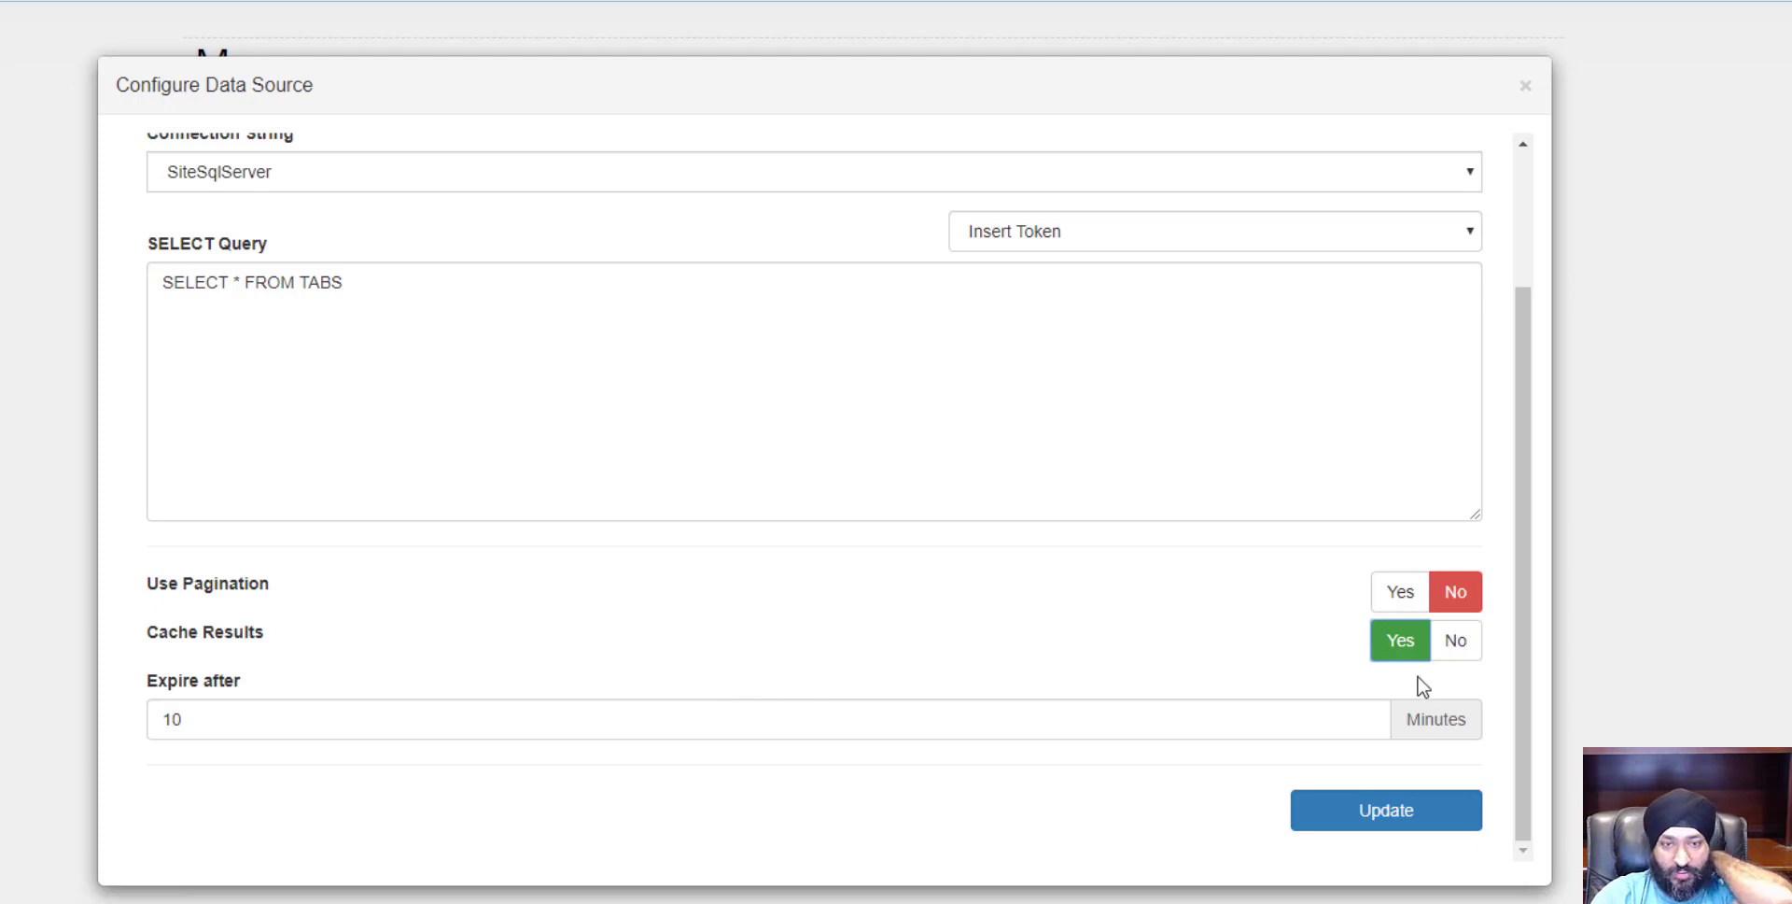
left_click(1455, 640)
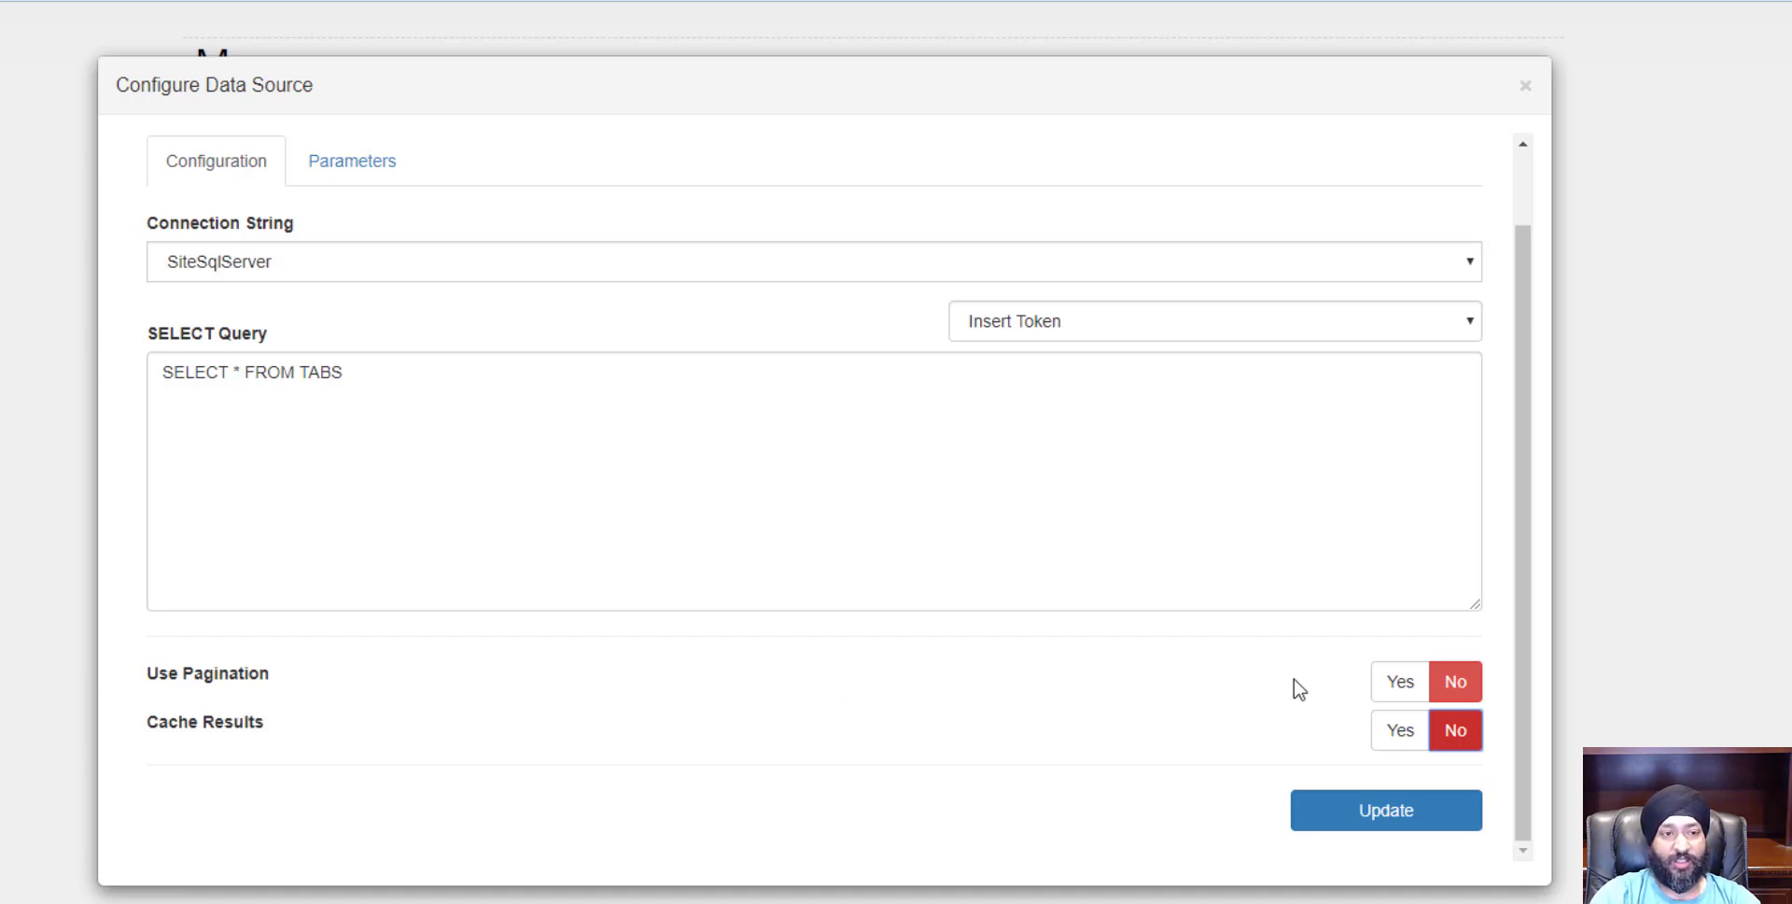
Turn on pagination and replace the select query with a ROW_NUMBER() query on tabs, ordered by TabID desc, where rn is between [StartRecord] and [EndRecord]
left_click(329, 372)
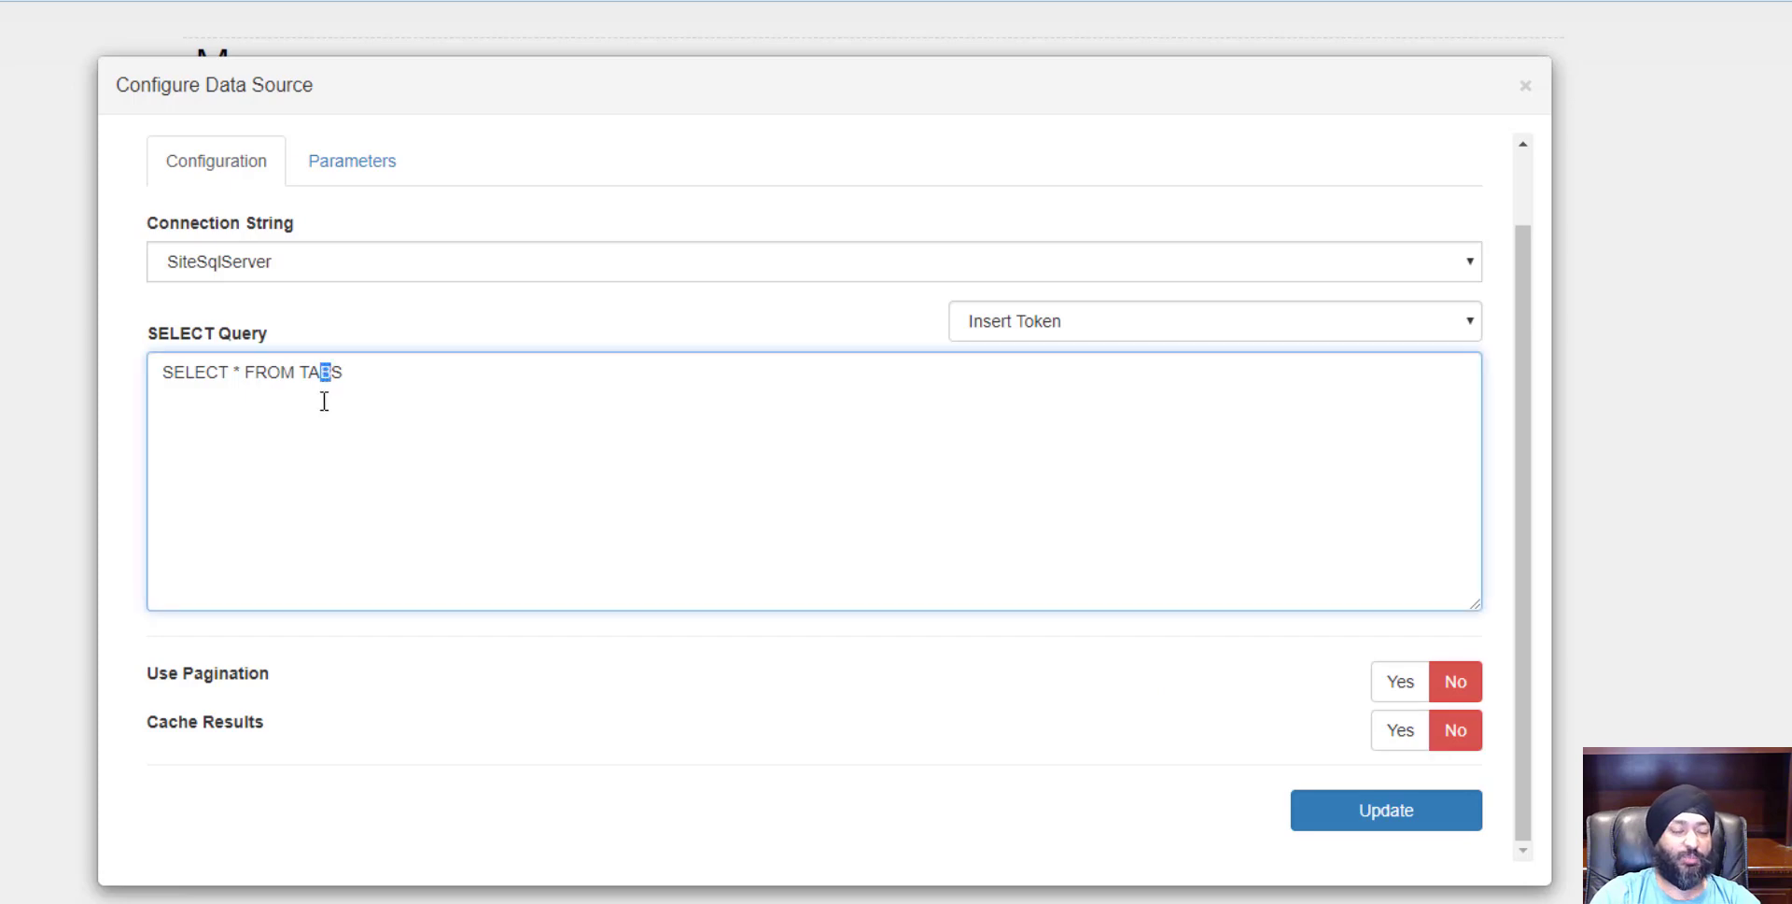
double_click(325, 399)
left_click_drag(448, 398, 140, 399)
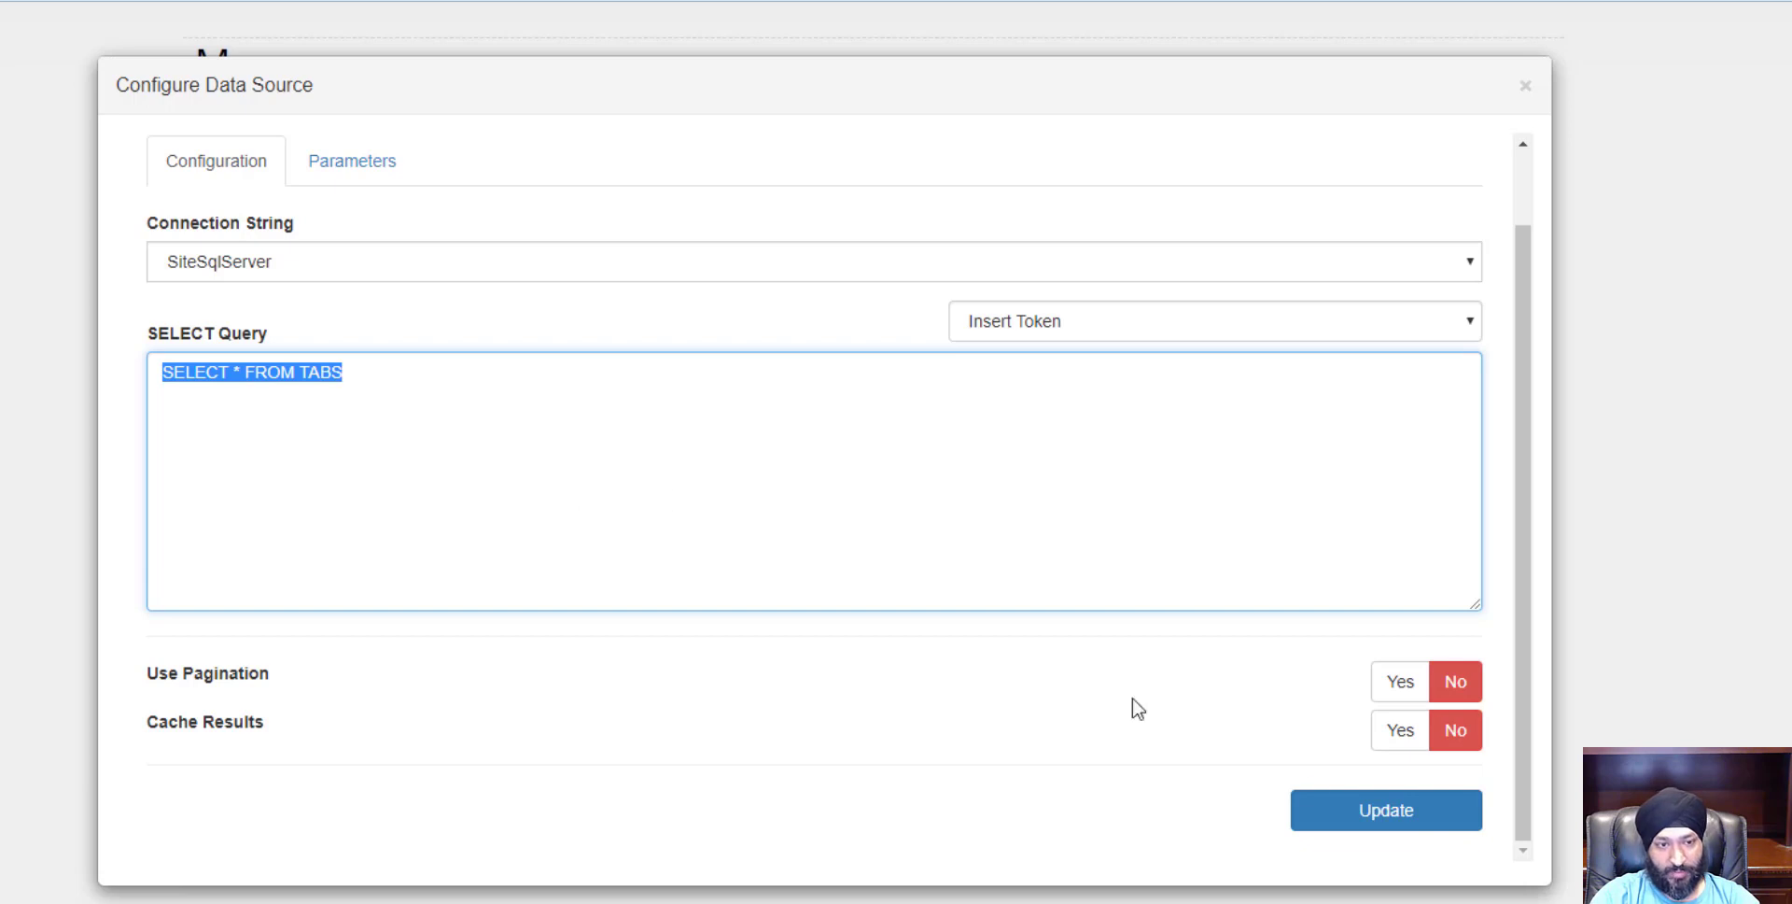
left_click(1400, 682)
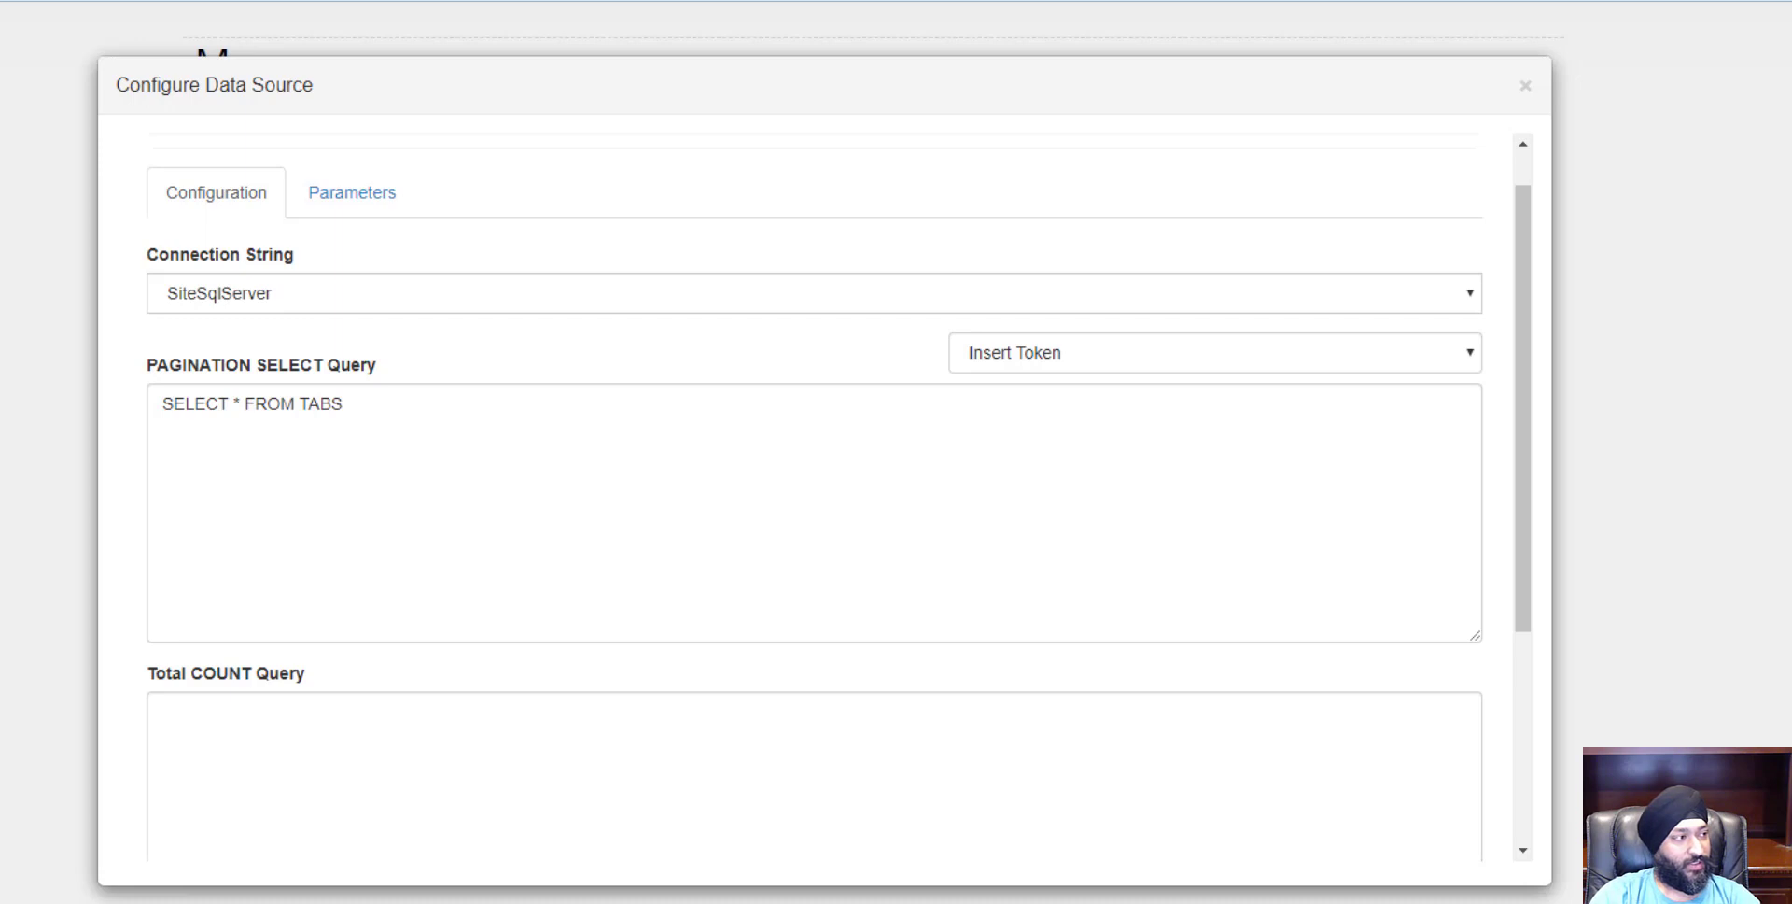
left_click(568, 502)
key("ctrl+a")
type("select * from (     select ROW_NUMBER() over (order by TabID desc) as rn, *     from tabs ) as x where rn between [StartRecord] and [EndRecord]")
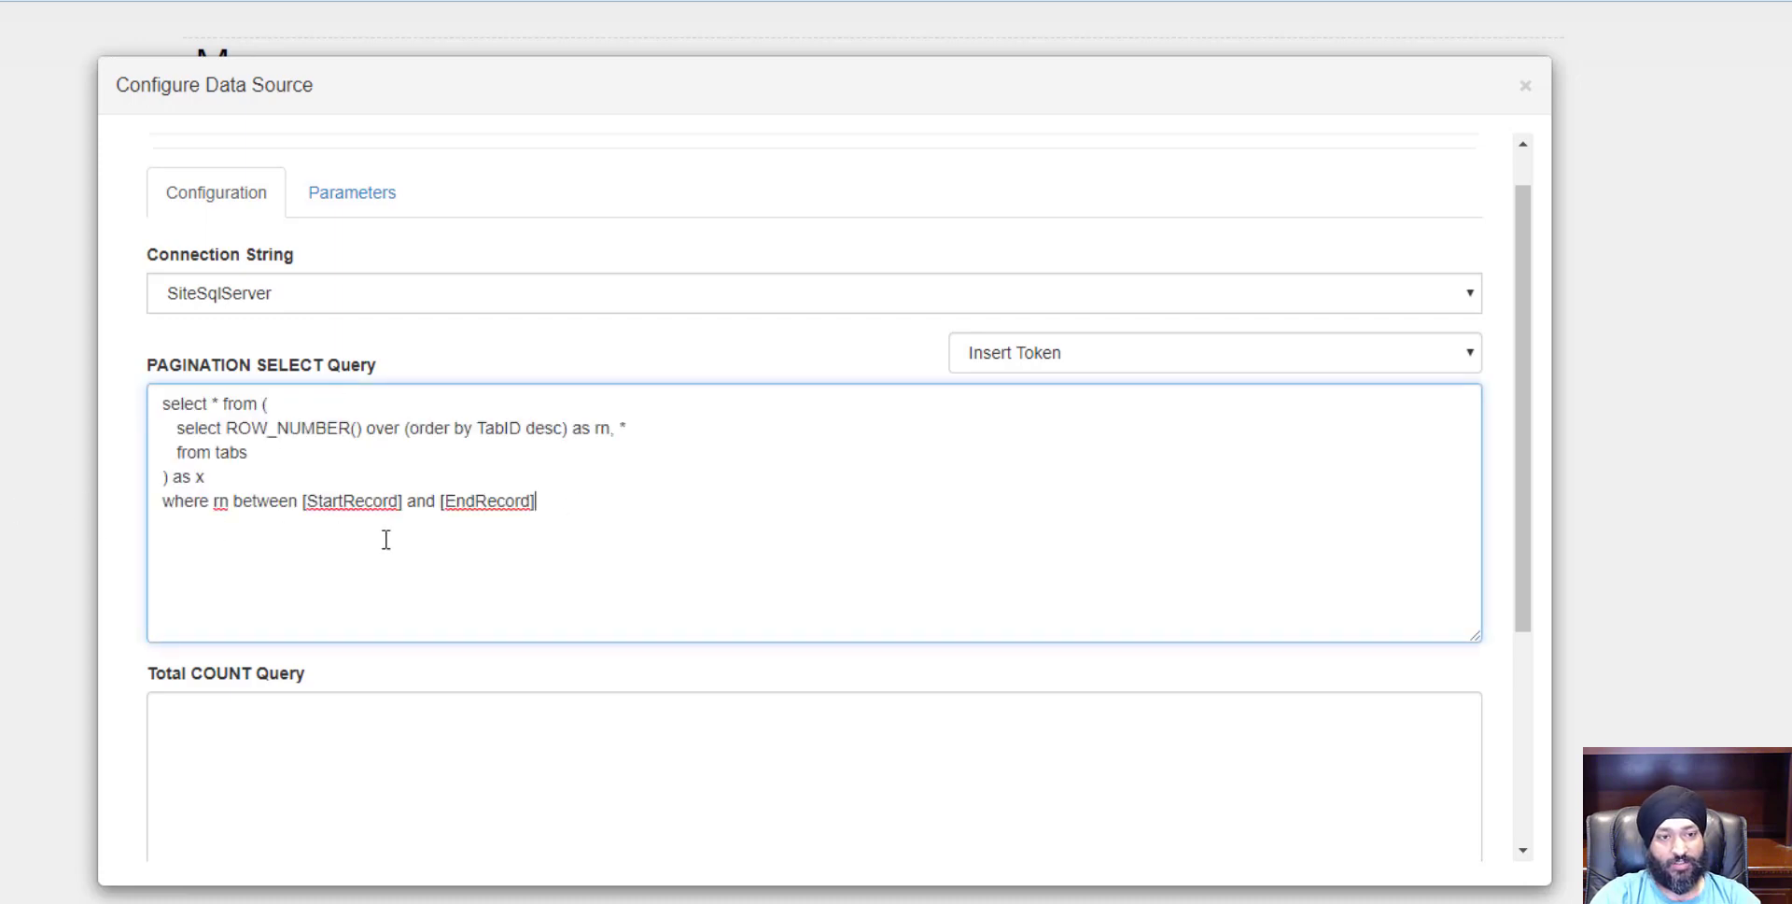
Examine the subquery, row-number condition and record tokens in the pagination query, and check the list of insertable tokens
double_click(185, 403)
left_click(226, 407)
left_click_drag(193, 428, 554, 427)
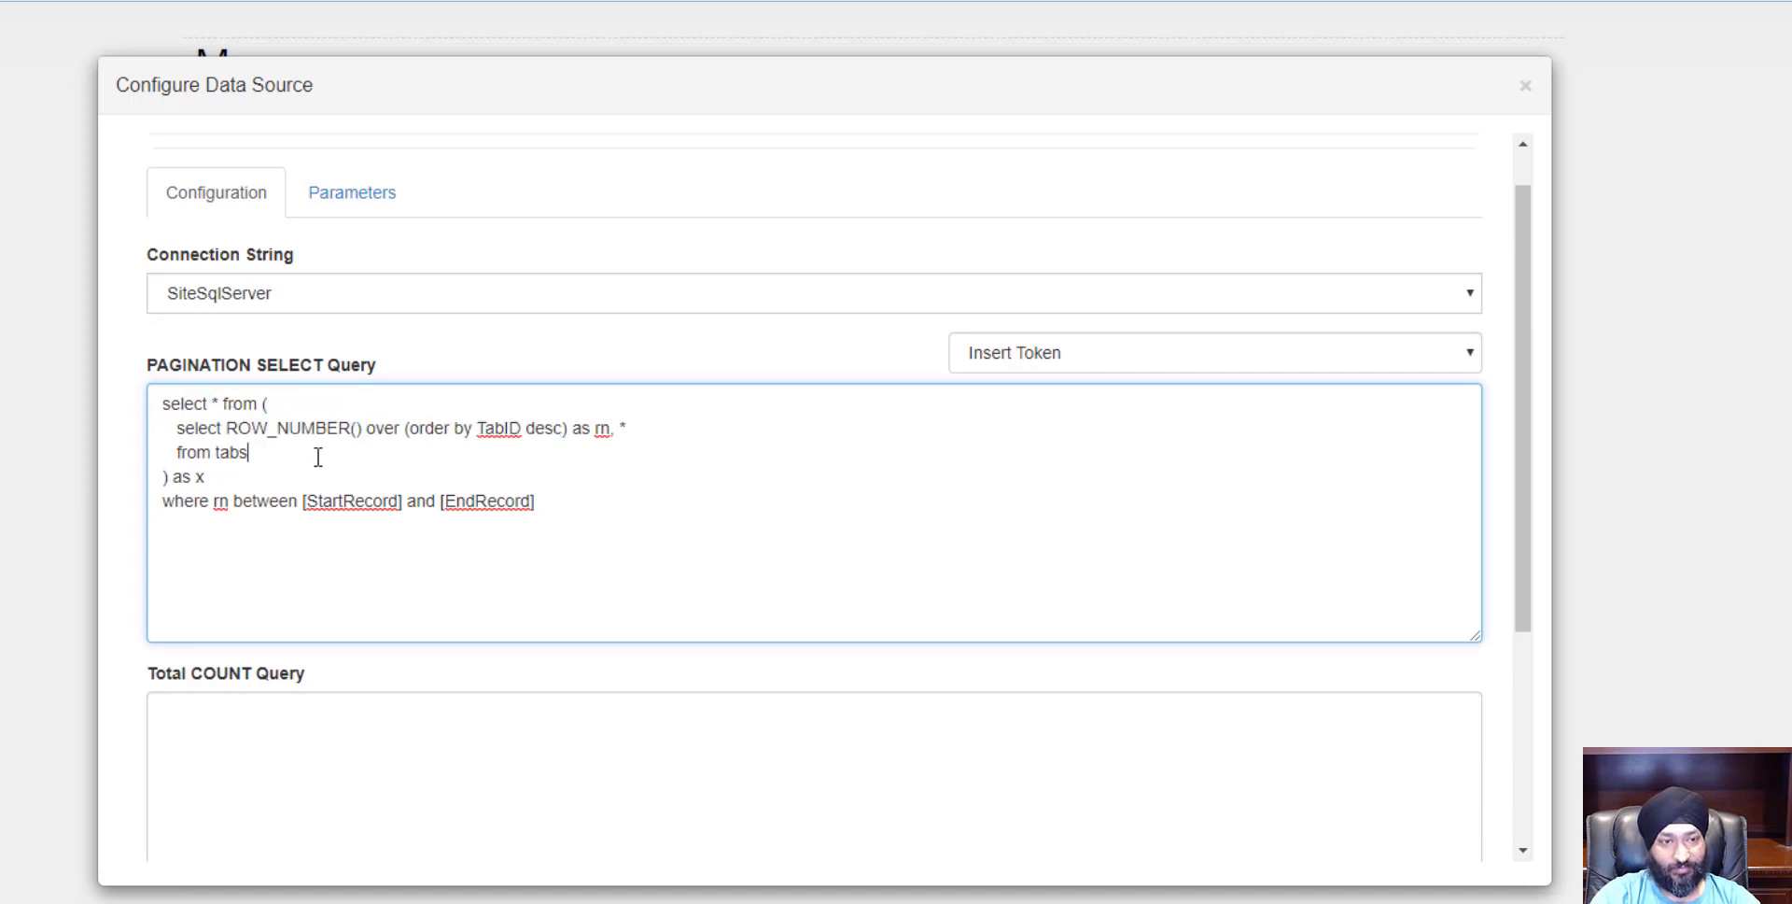
left_click_drag(292, 455, 177, 454)
left_click_drag(206, 511, 252, 503)
double_click(349, 497)
double_click(505, 502)
left_click(1096, 358)
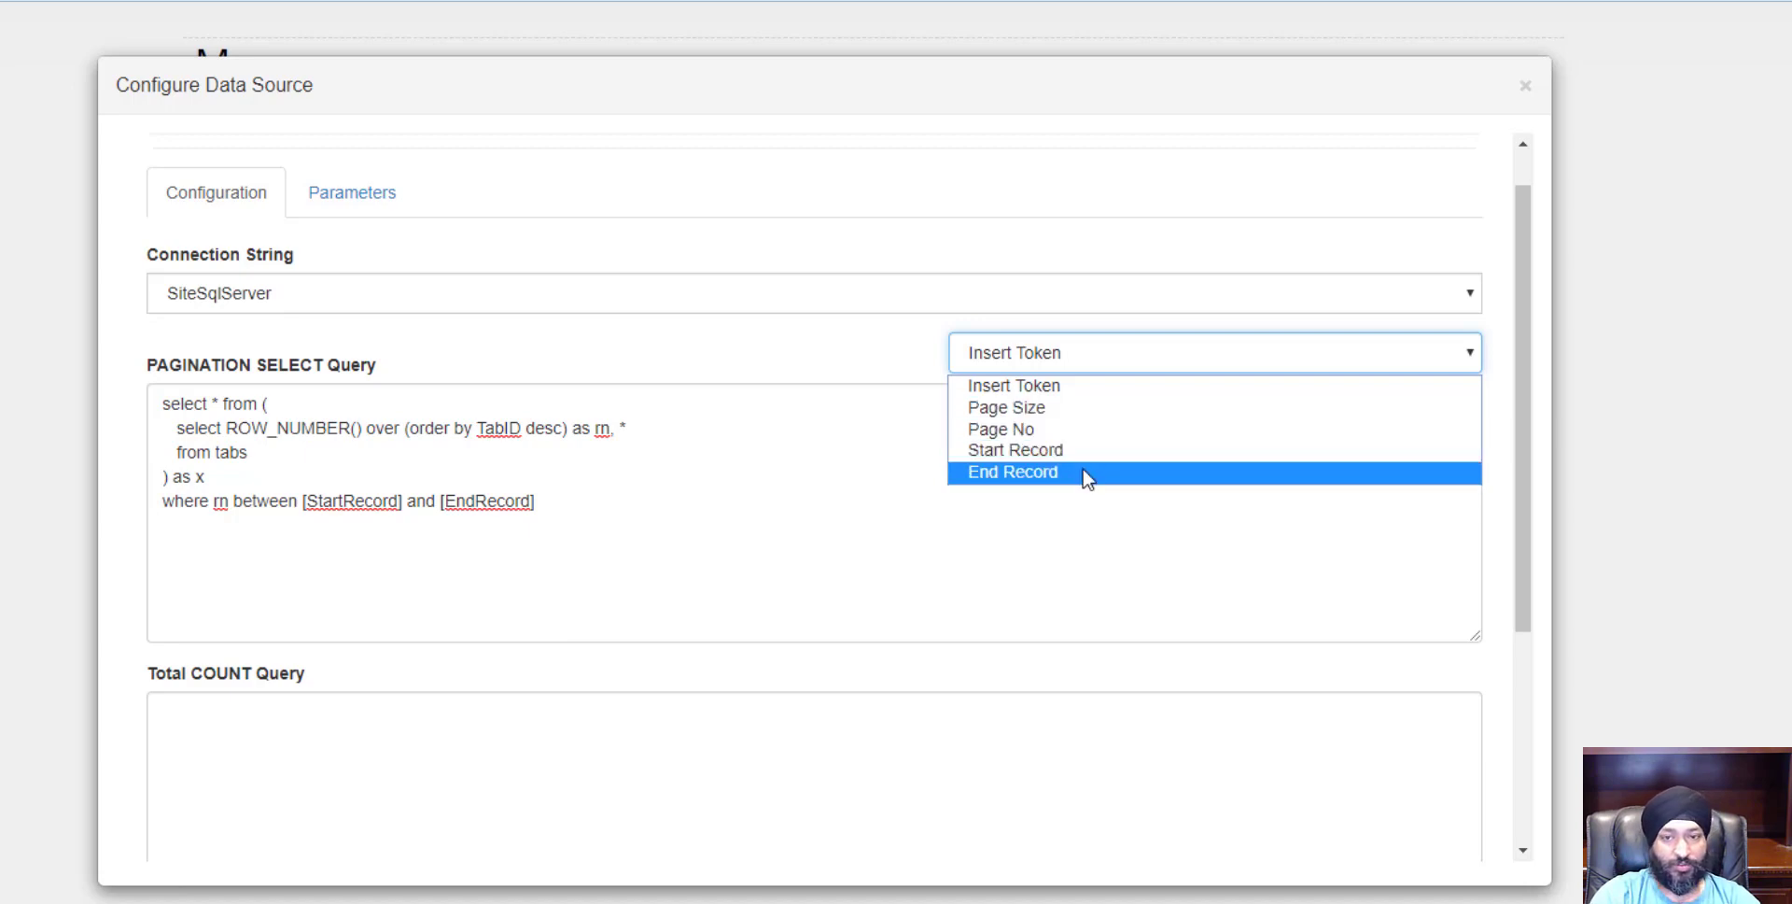
left_click(625, 570)
left_click_drag(625, 570, 80, 387)
left_click(268, 500)
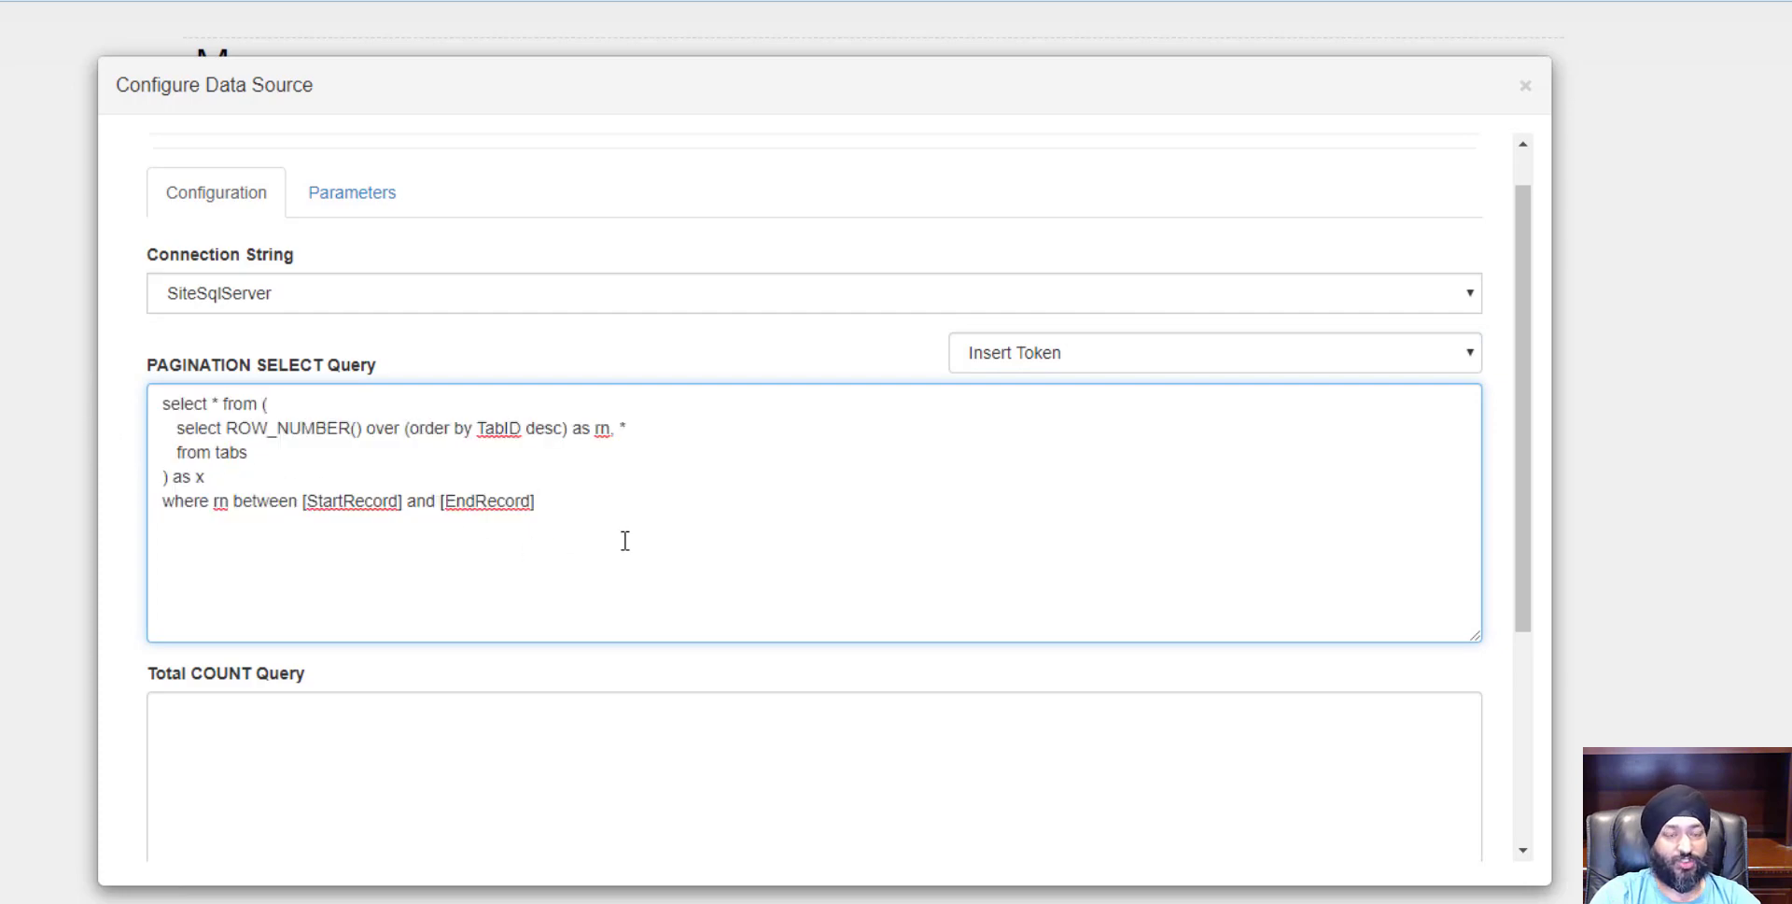
Enter "select count(*) from tabs" as the total count query
scroll(625, 541, "down", 2)
scroll(624, 541, "up", 1)
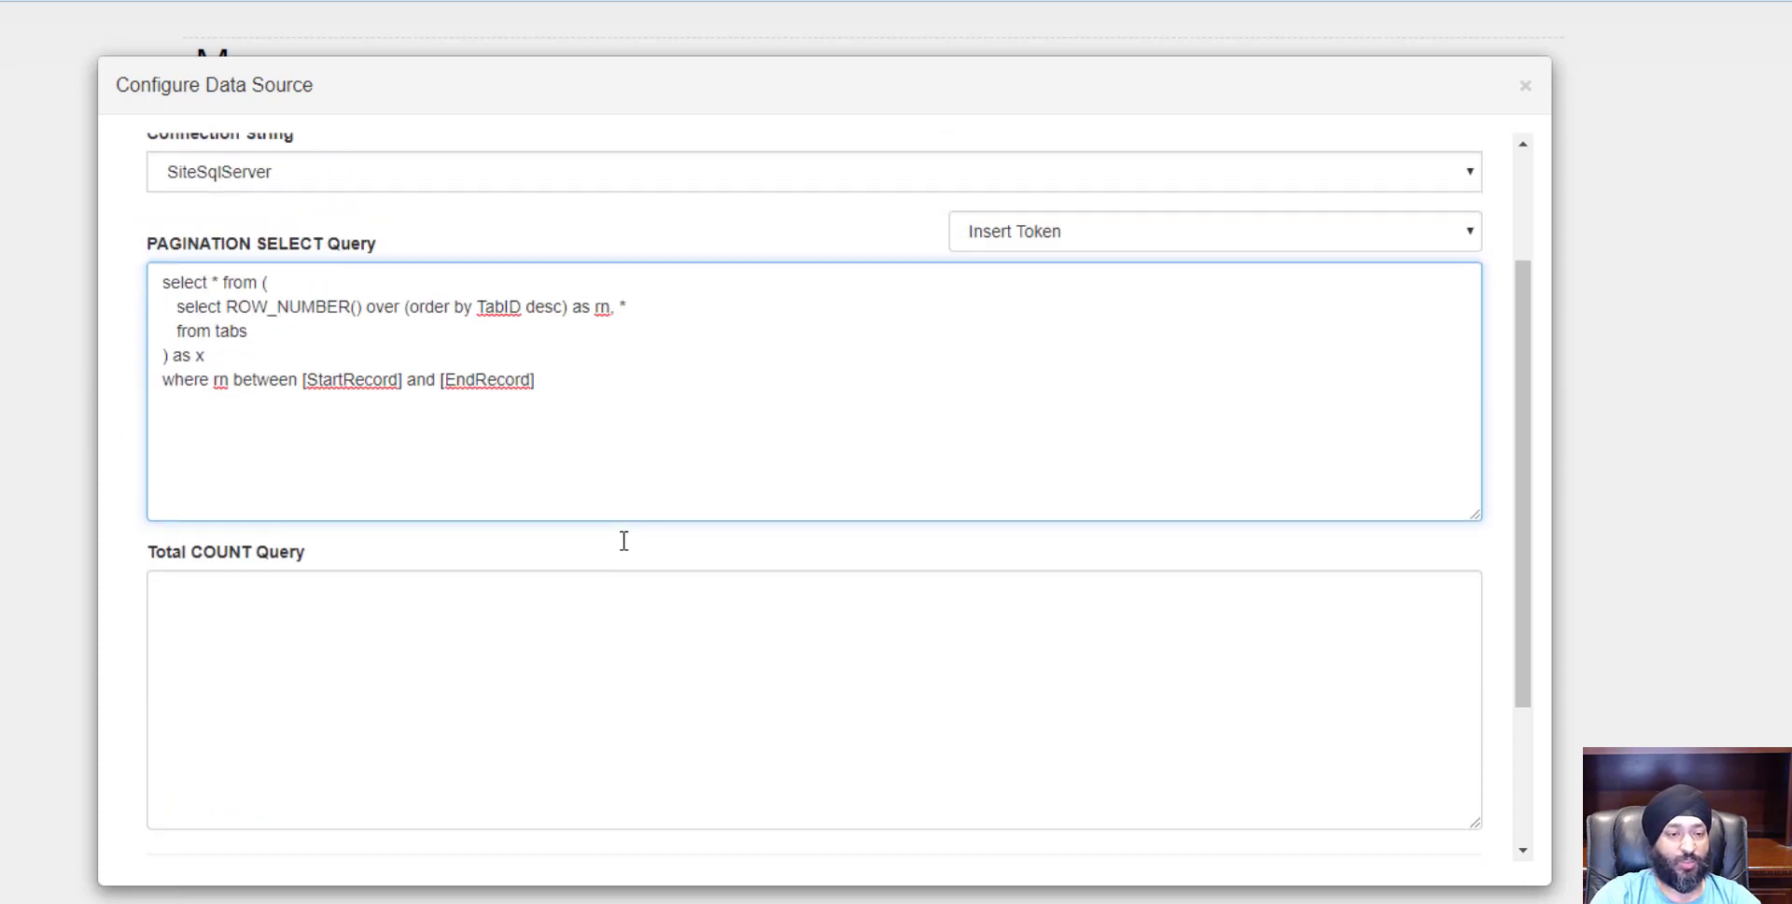
left_click(464, 653)
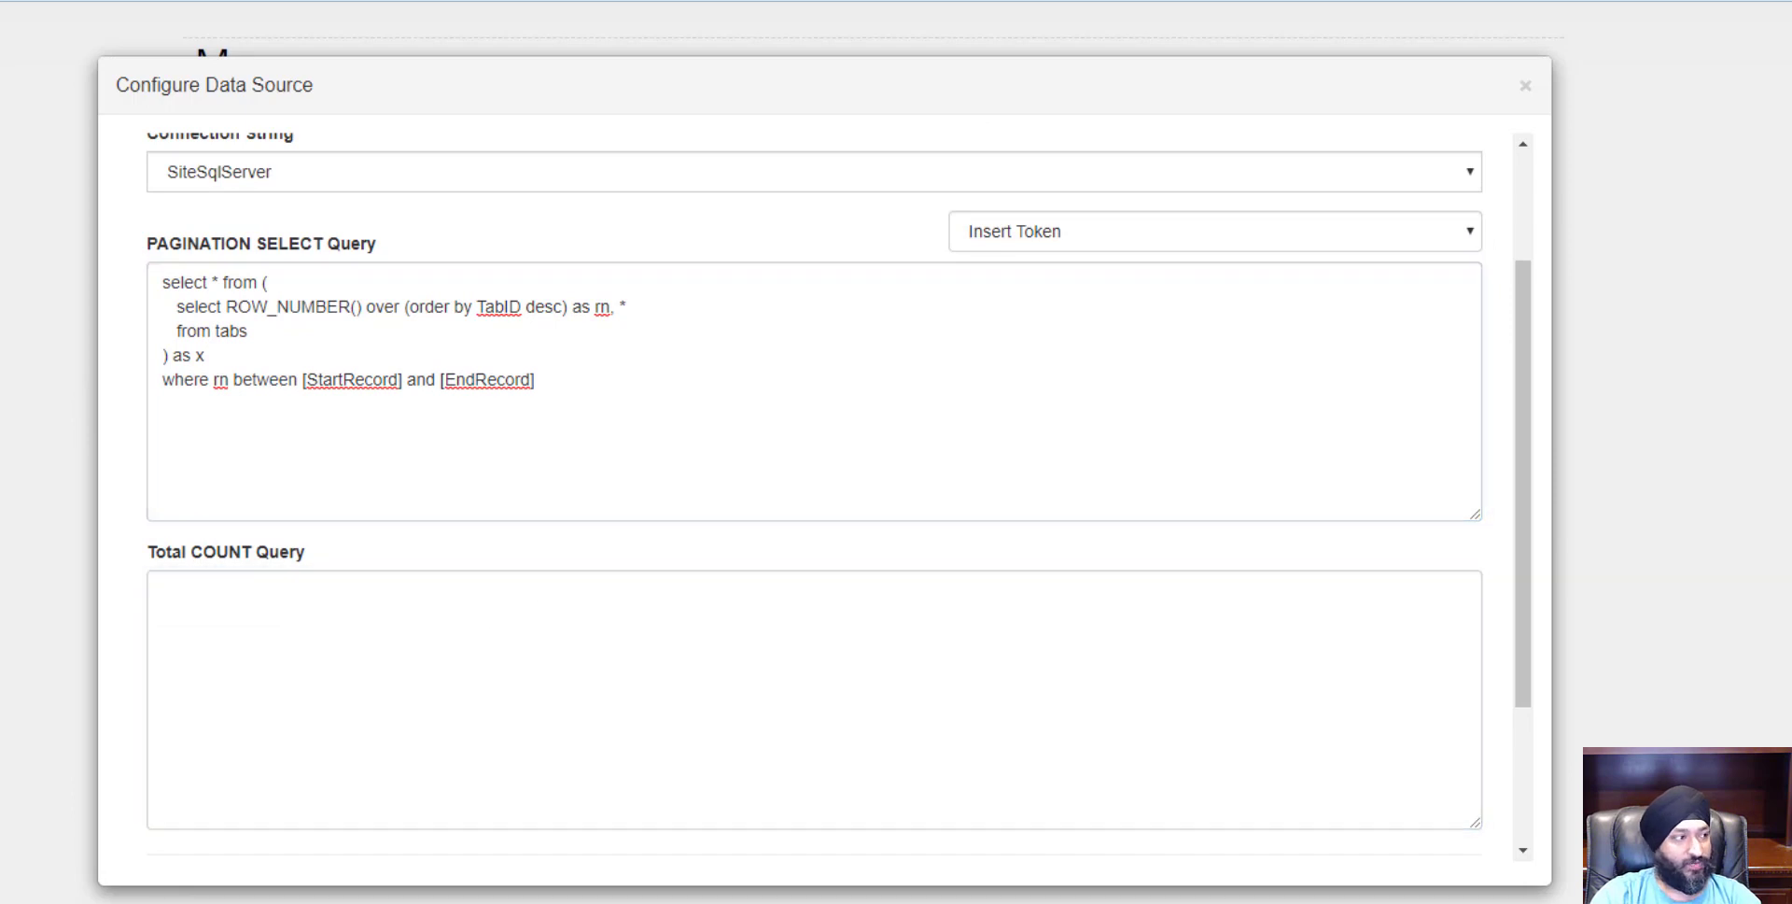
left_click(423, 734)
type("select count(*) from tabs")
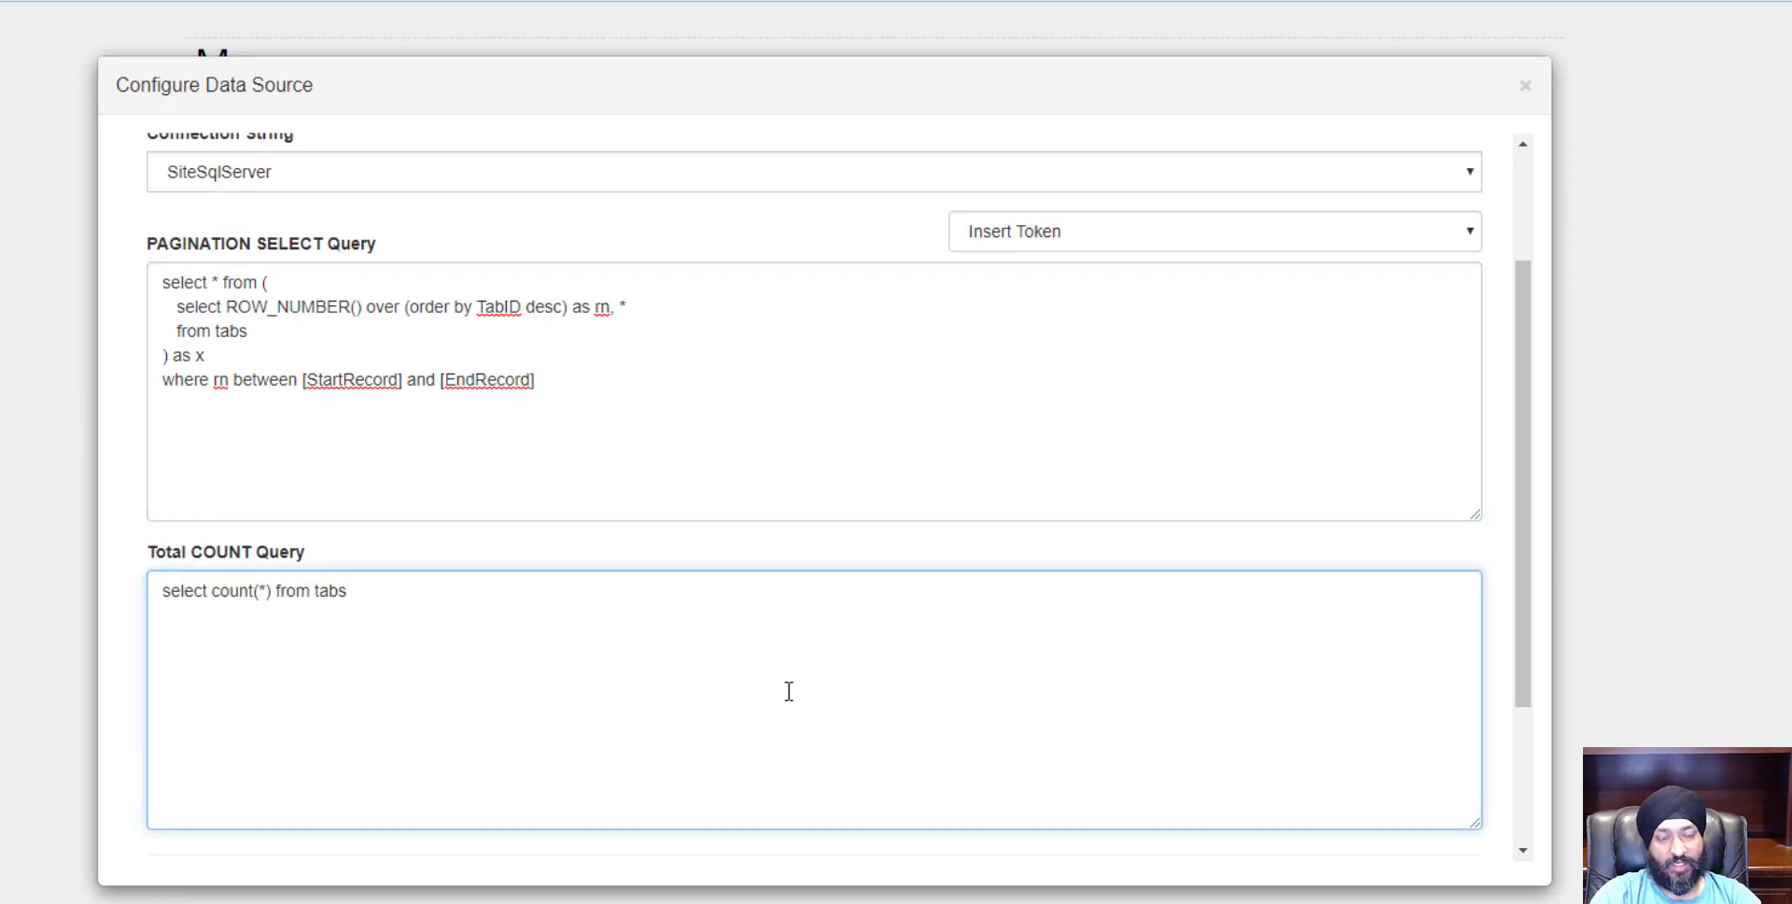
Save the data source configuration and the DNN Pages visualizer, and return to the page
scroll(789, 690, "down", 2)
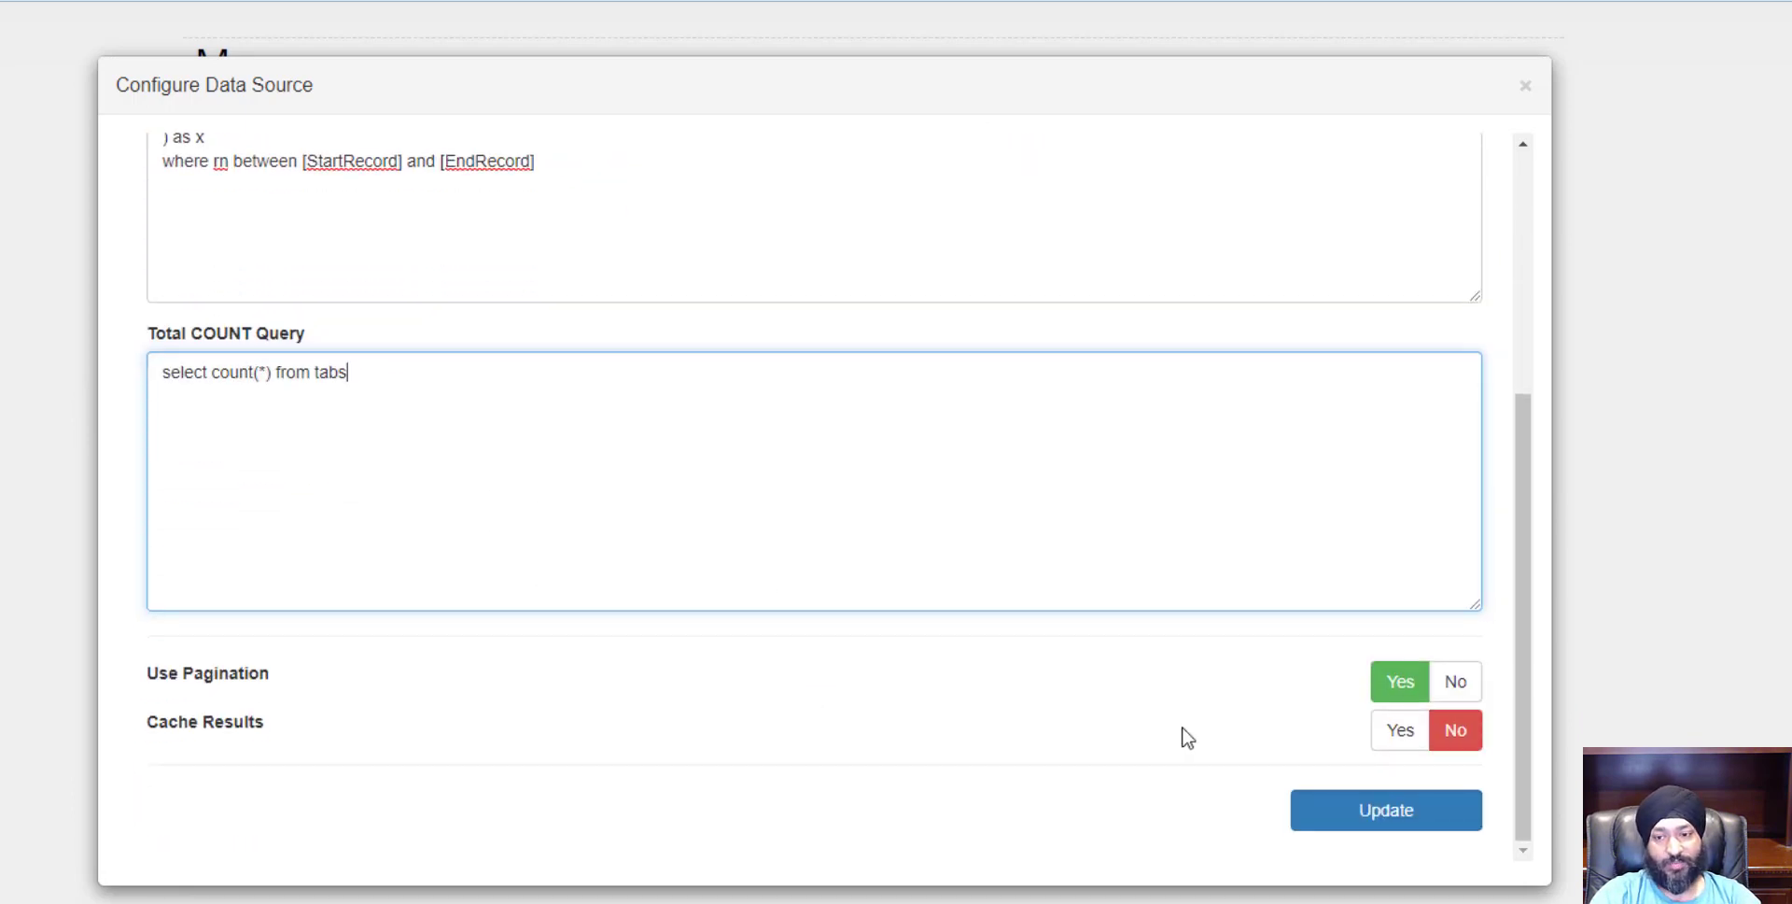
left_click(1376, 826)
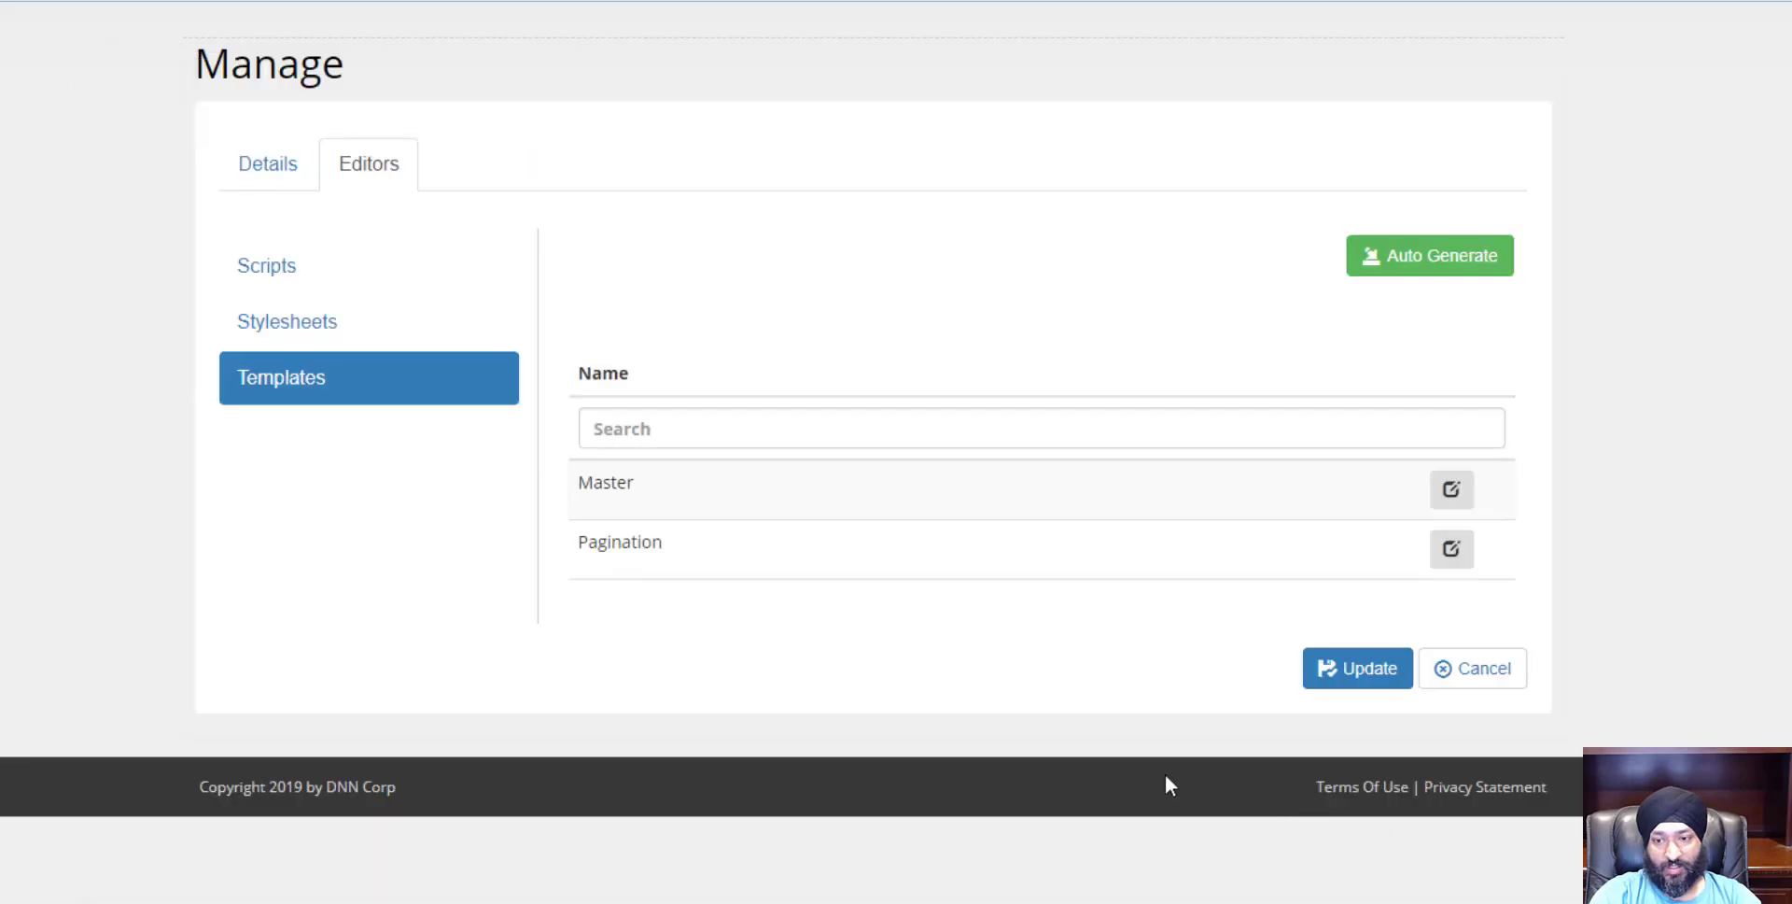
left_click(1369, 682)
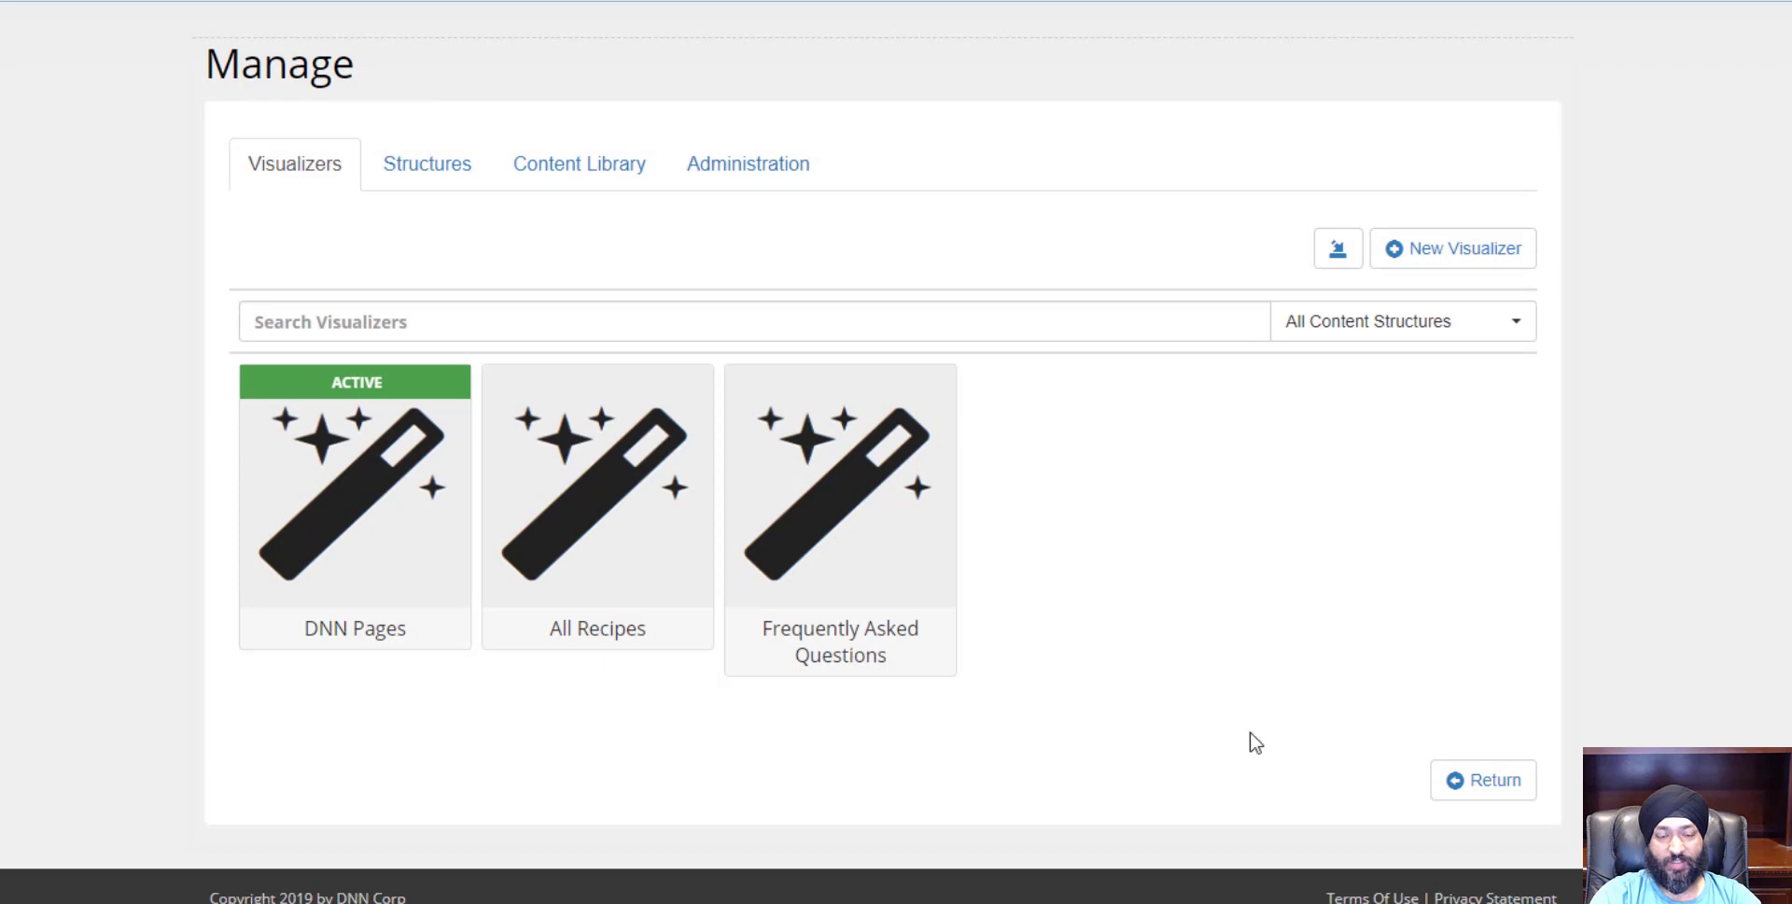
left_click(1482, 782)
Examine the rows on the first and second pages of the paginated table
scroll(1493, 534, "down", 8)
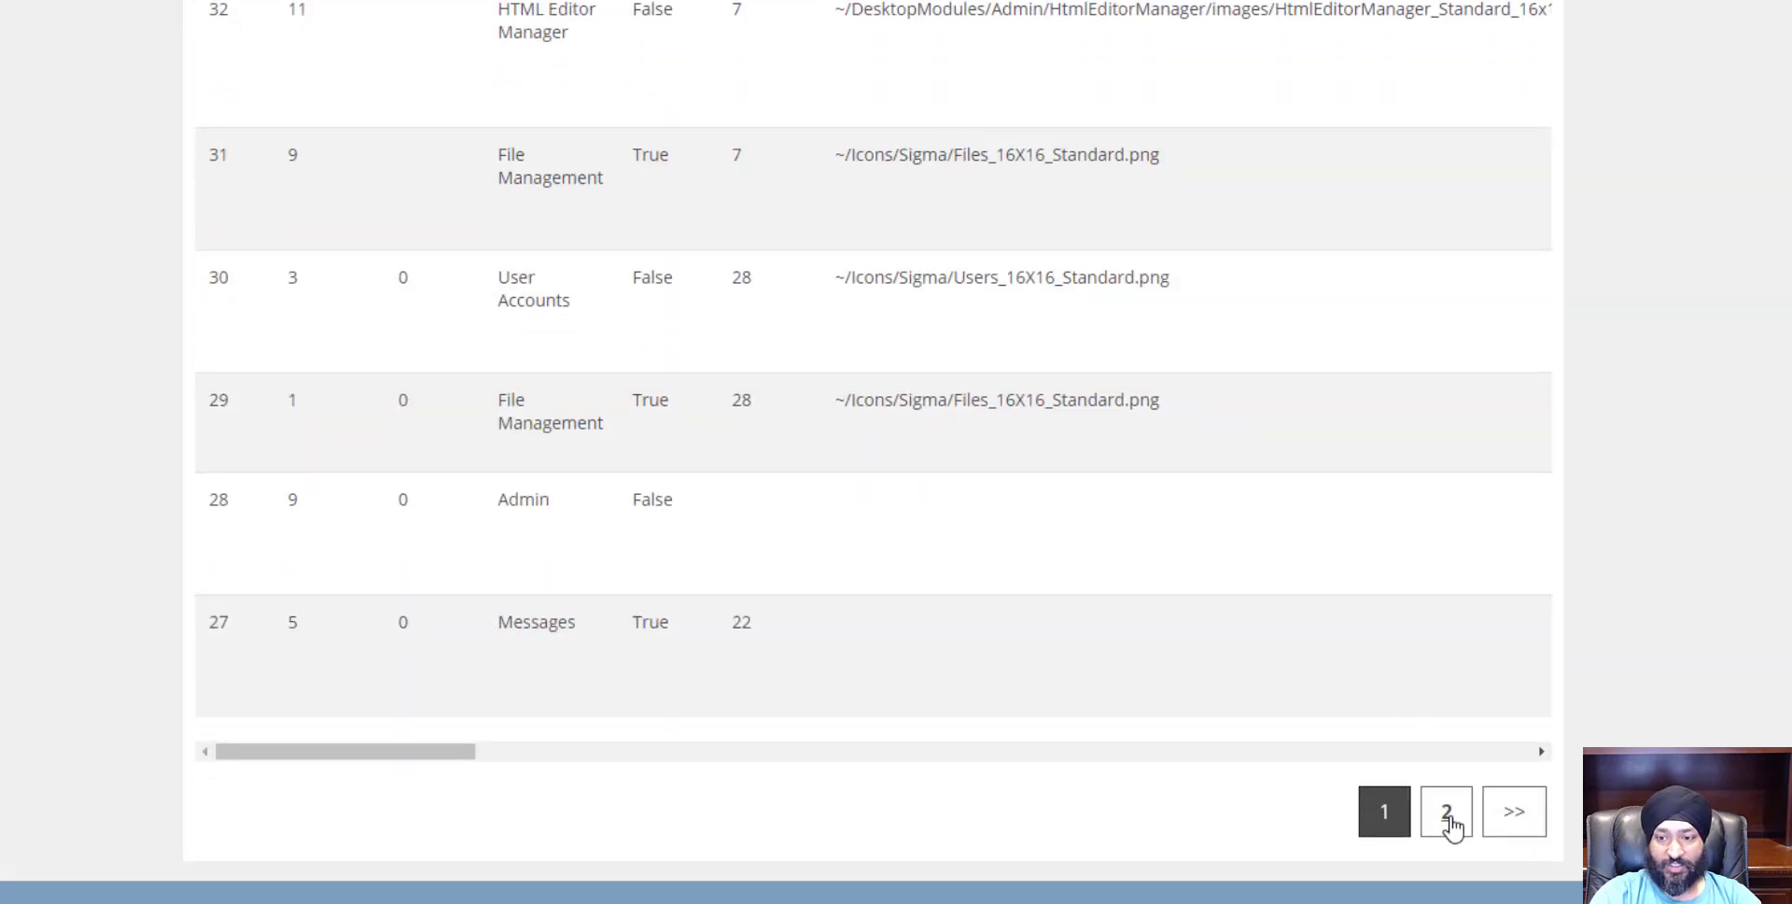
scroll(893, 811, "up", 8)
scroll(395, 160, "down", 6)
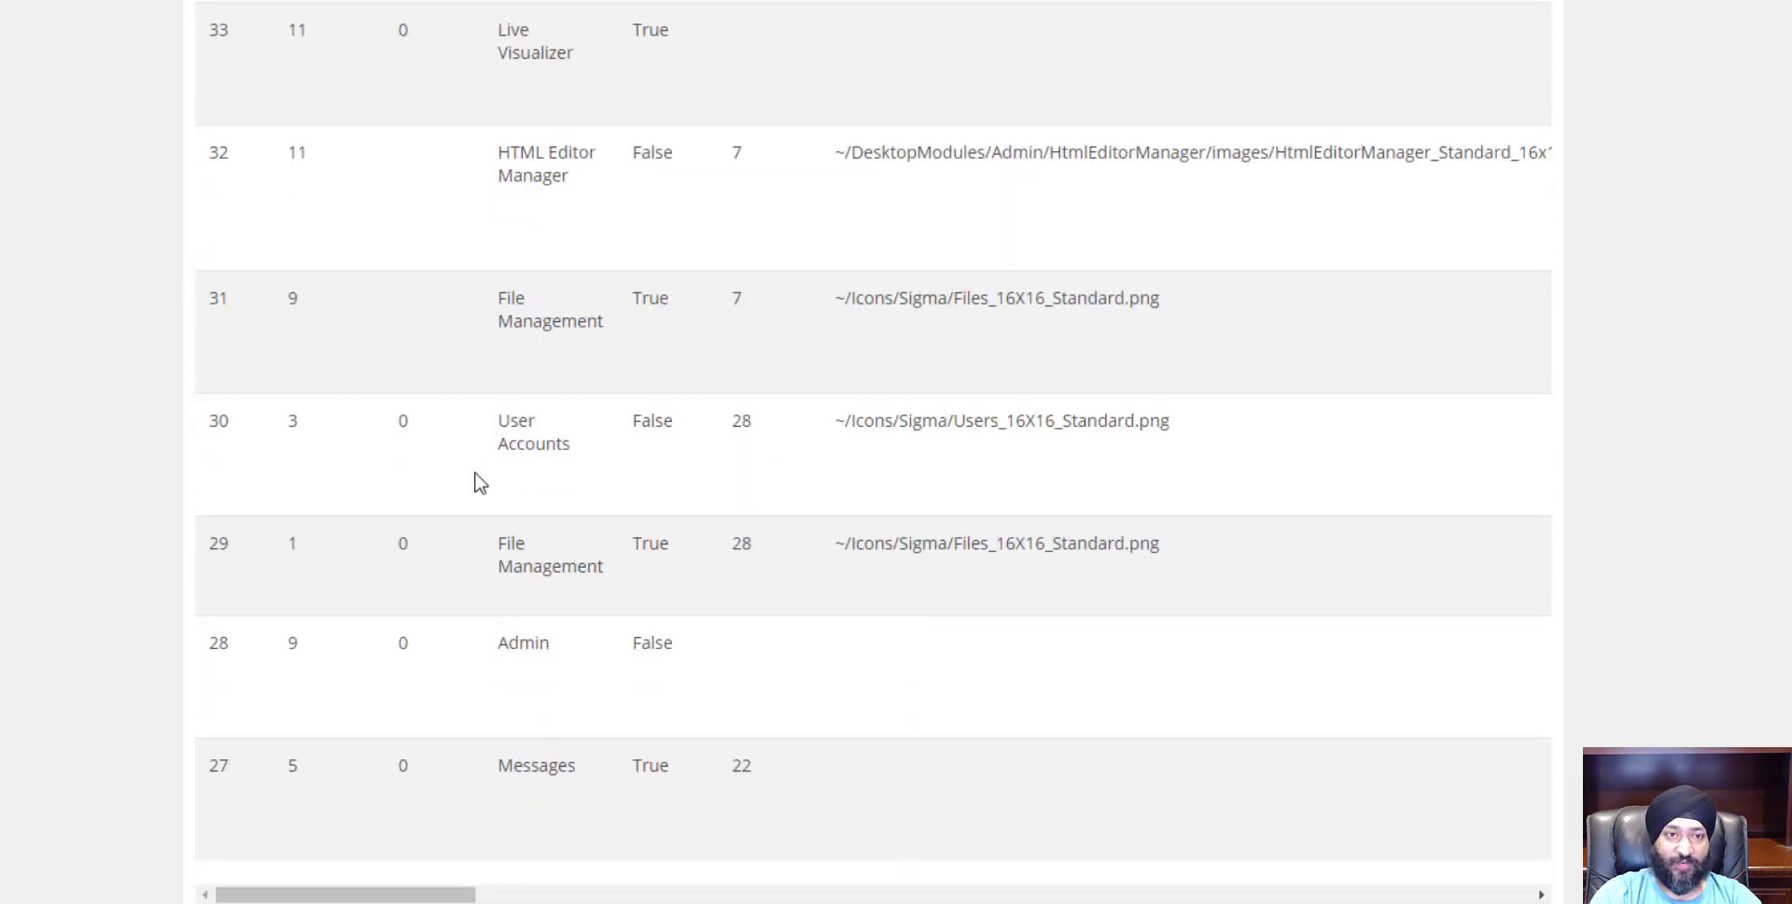
scroll(348, 99, "up", 5)
scroll(351, 436, "down", 5)
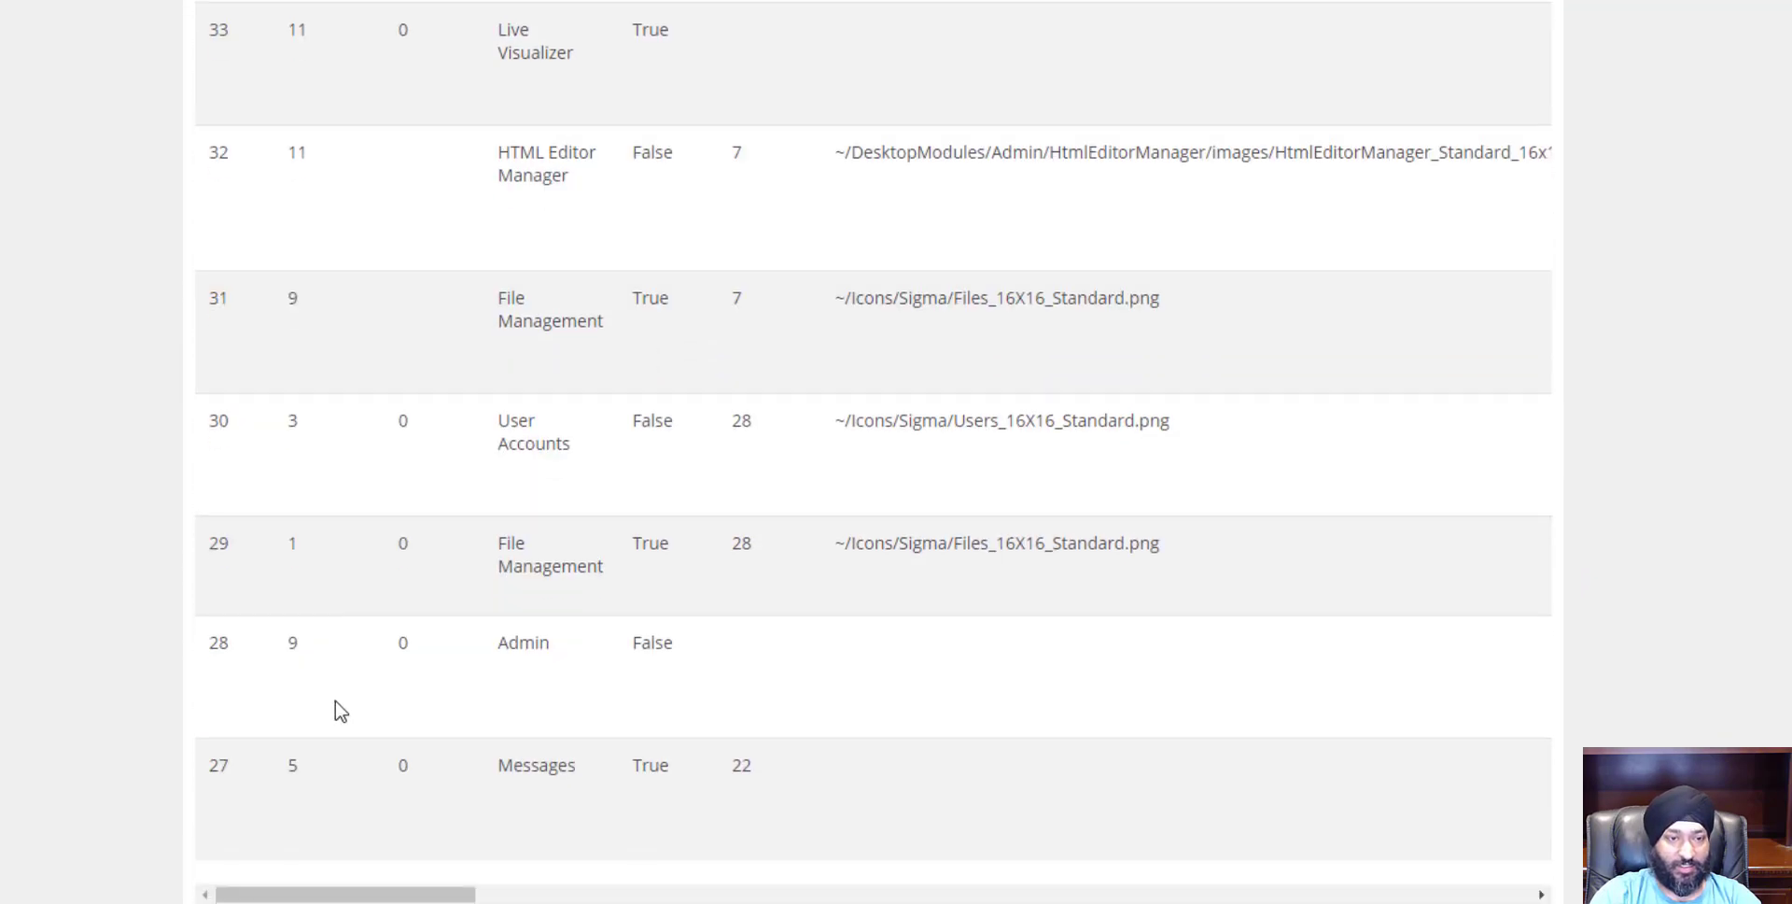
scroll(300, 420, "up", 6)
scroll(525, 570, "down", 6)
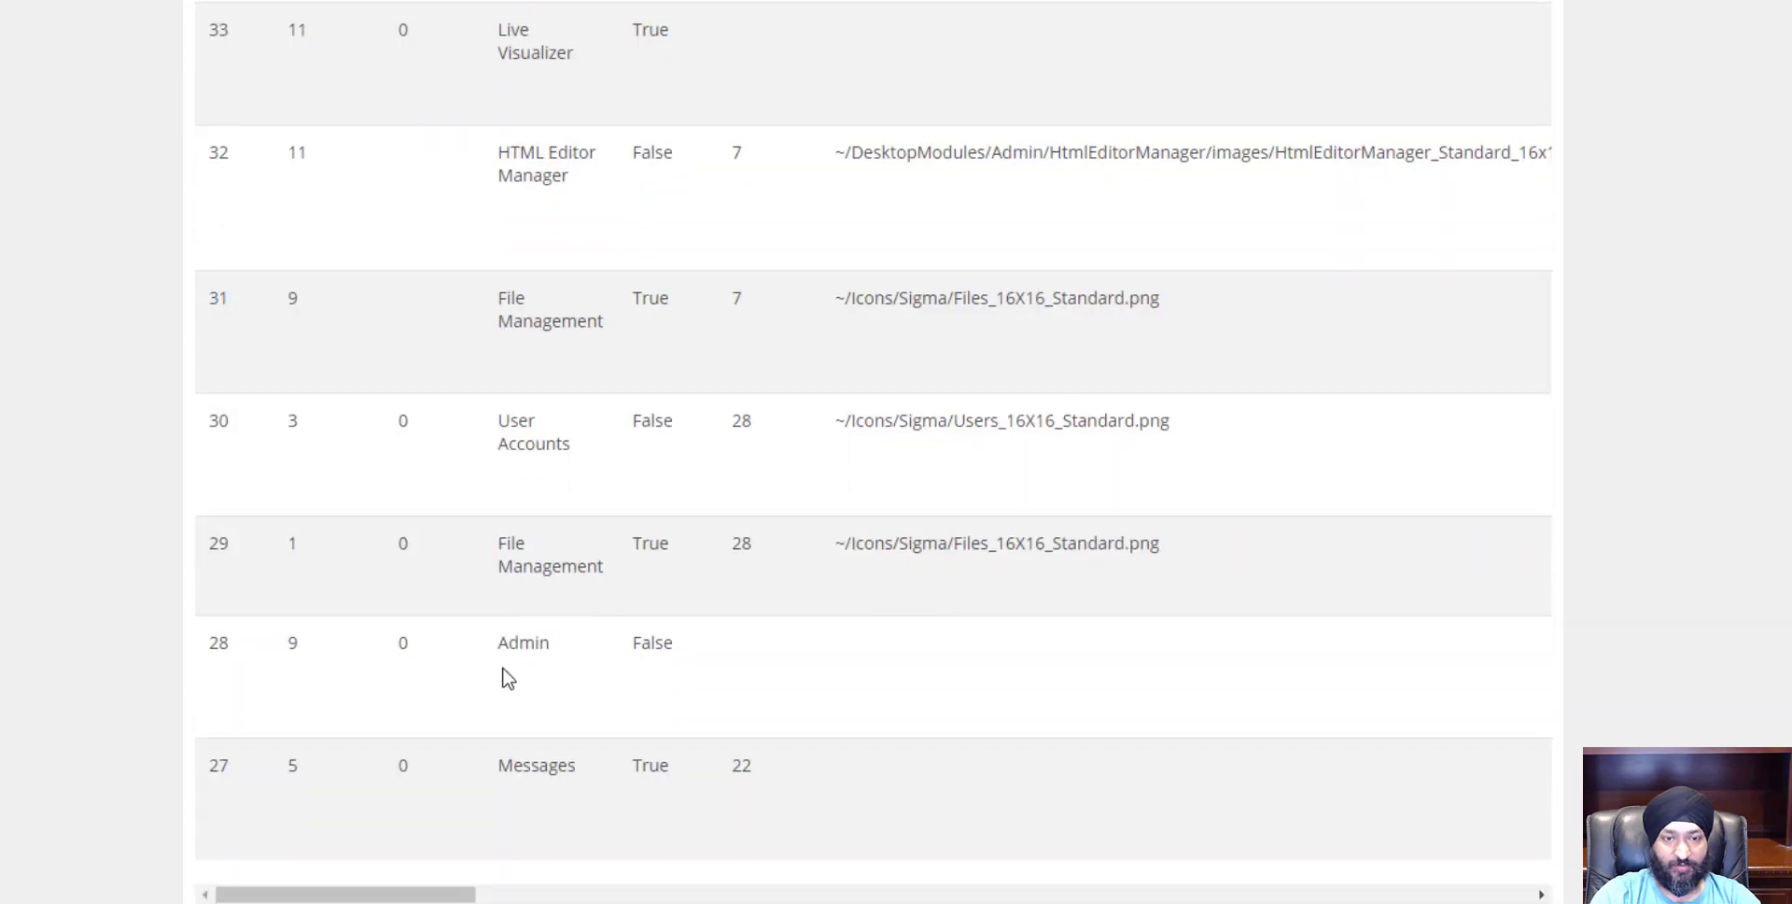
scroll(528, 504, "up", 4)
scroll(1189, 480, "up", 3)
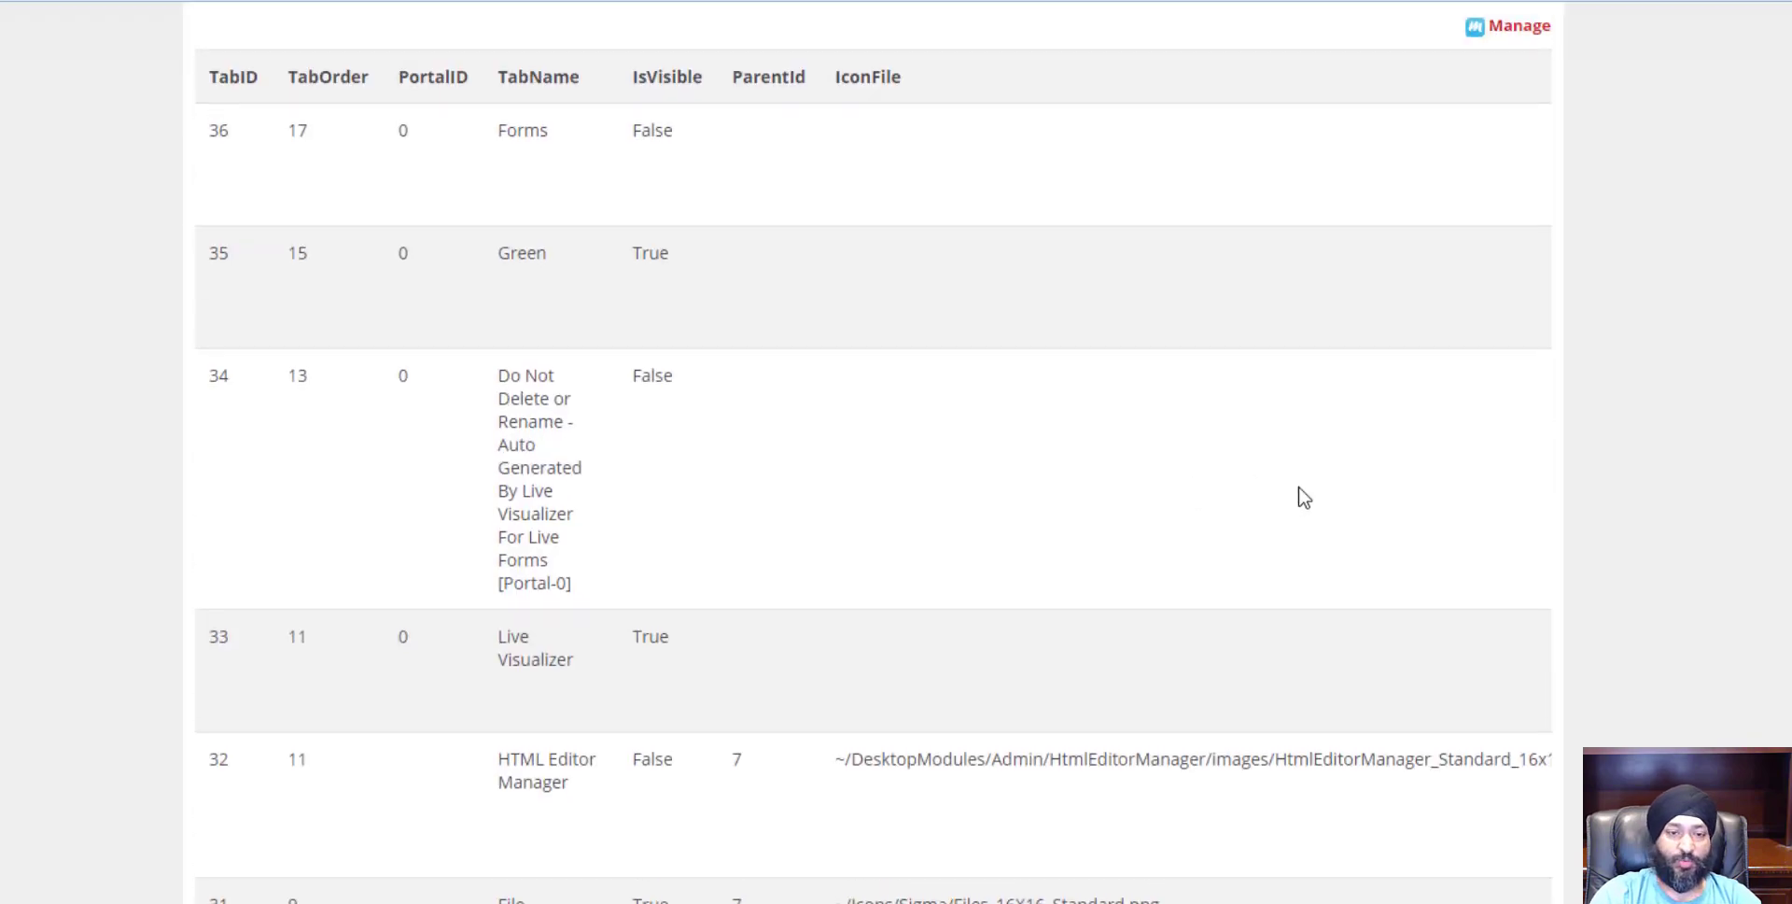
scroll(446, 143, "down", 1)
scroll(445, 149, "down", 6)
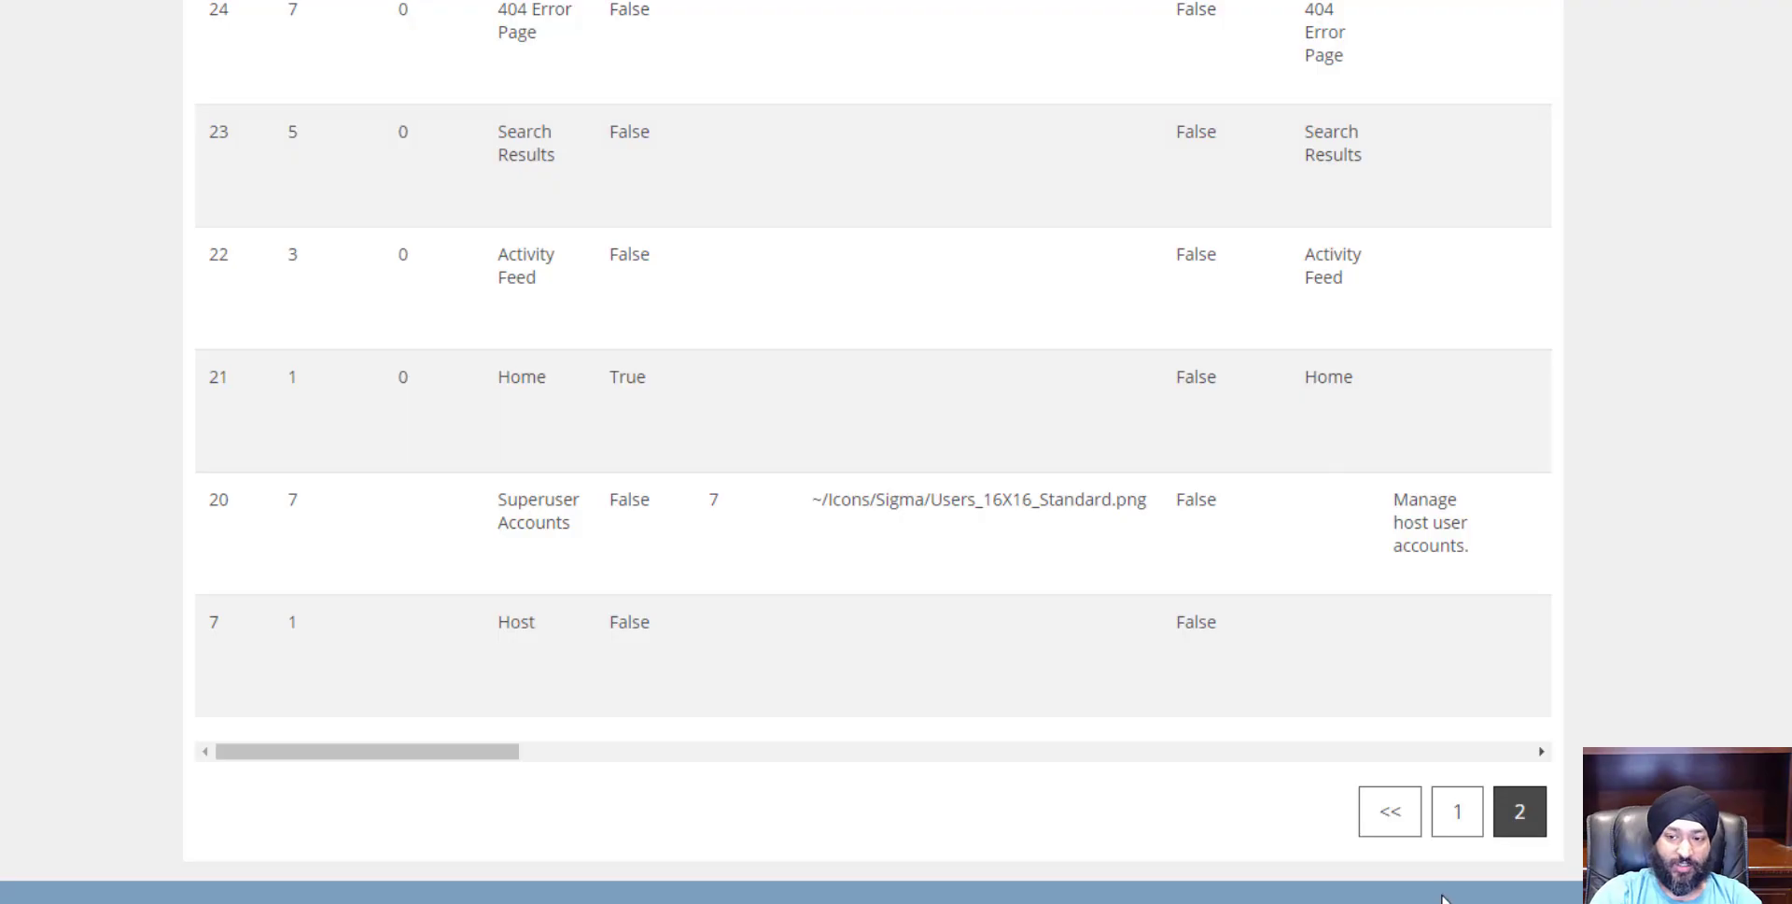
scroll(1442, 897, "up", 4)
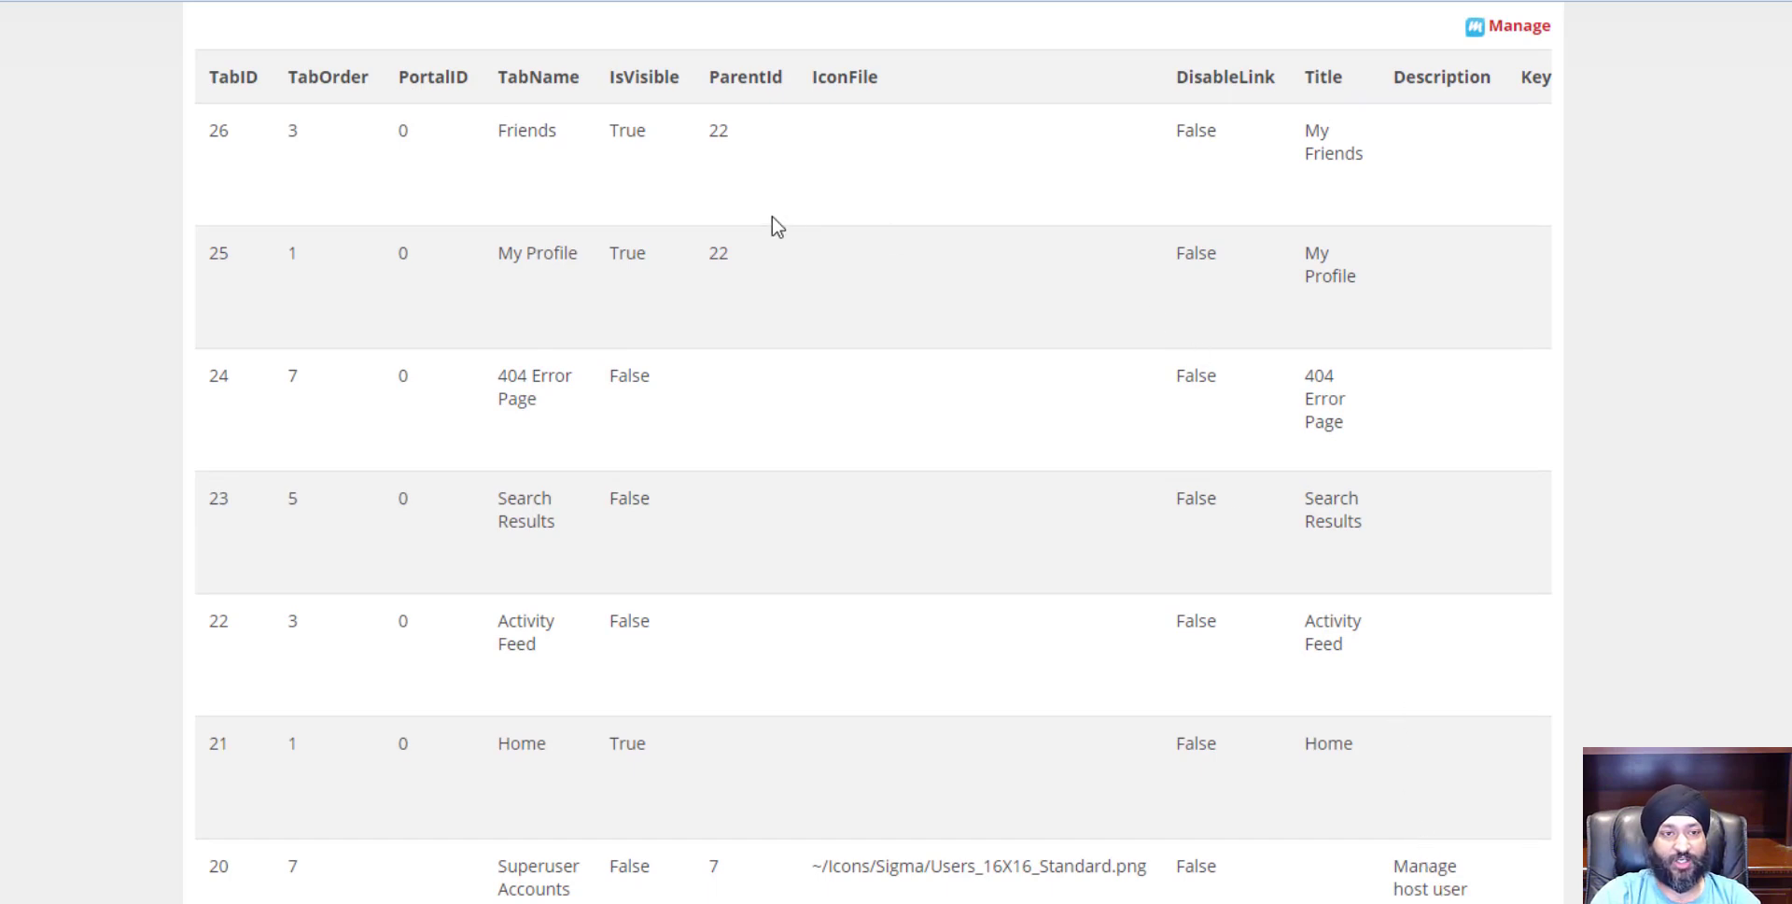
Reopen the DNN Pages visualizer from the page and open its SQL query data source configuration
left_click(1519, 37)
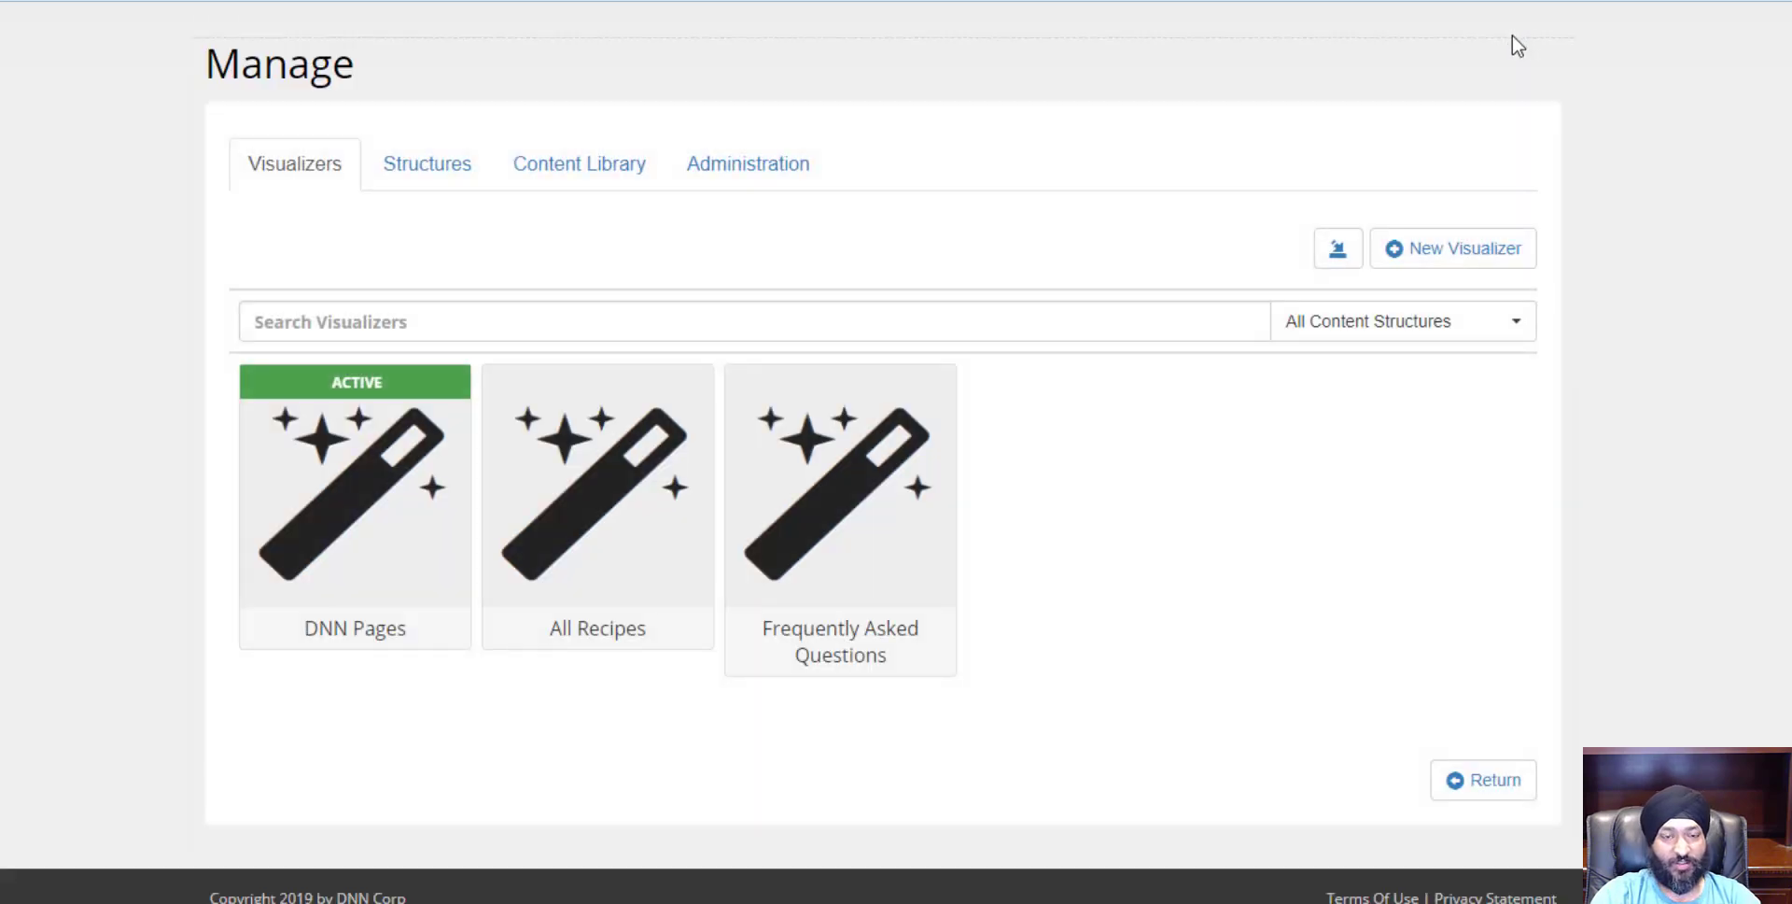
left_click(336, 480)
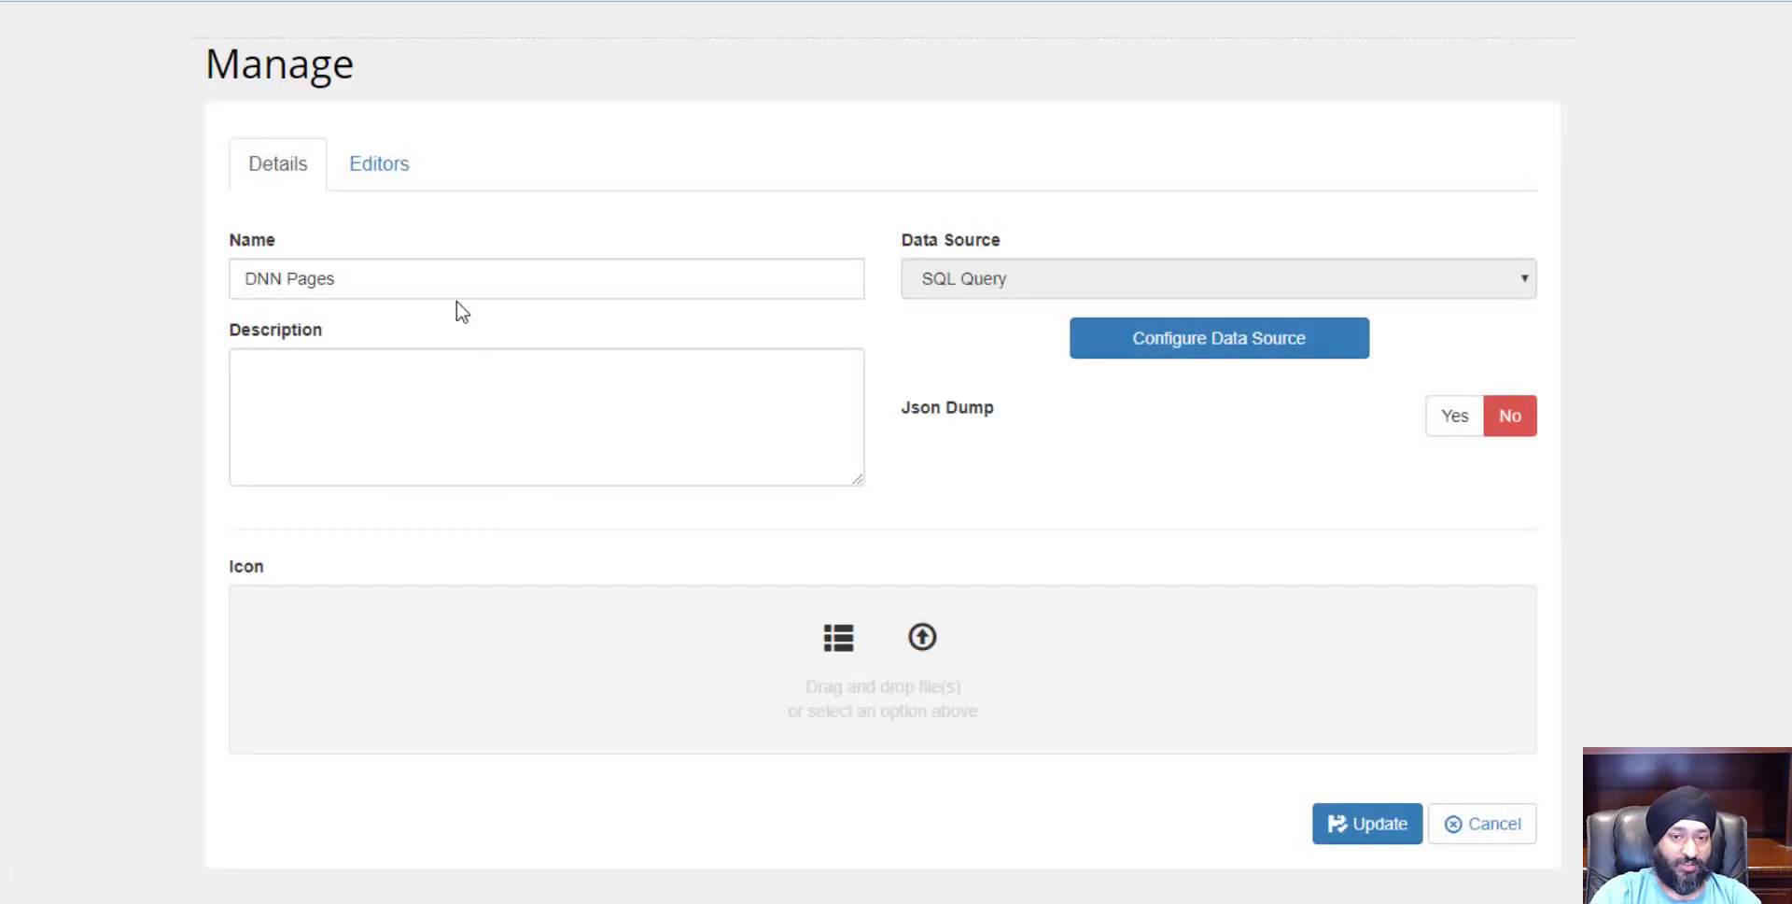
left_click(353, 170)
left_click(304, 185)
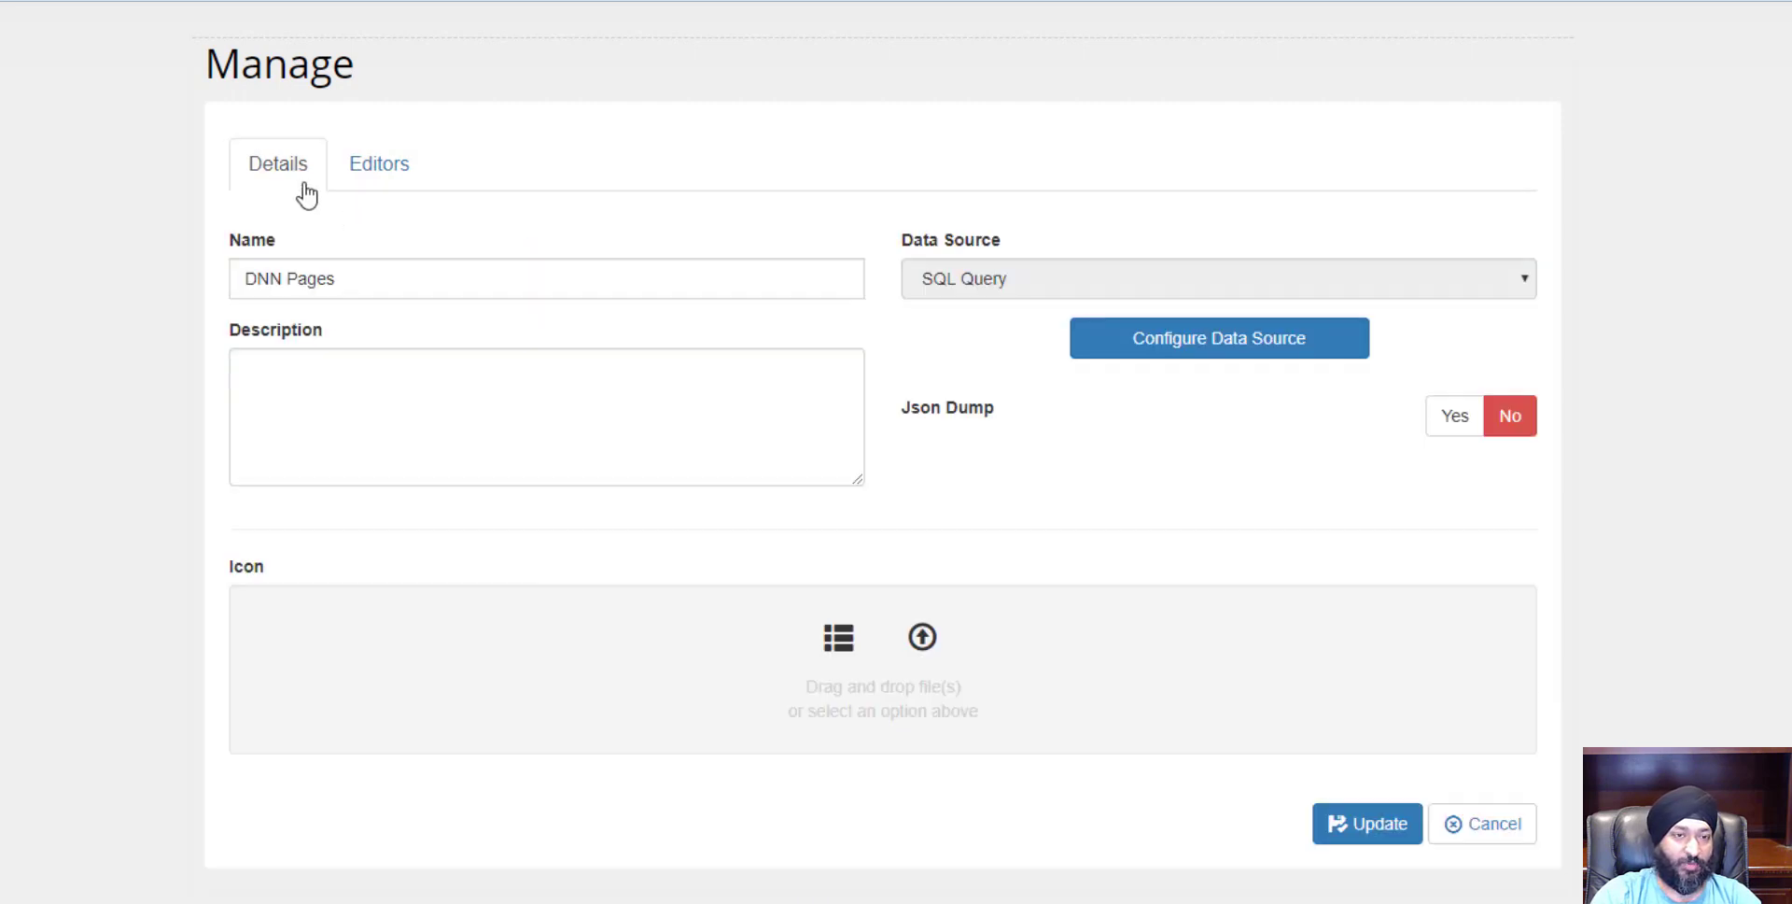
left_click(1213, 350)
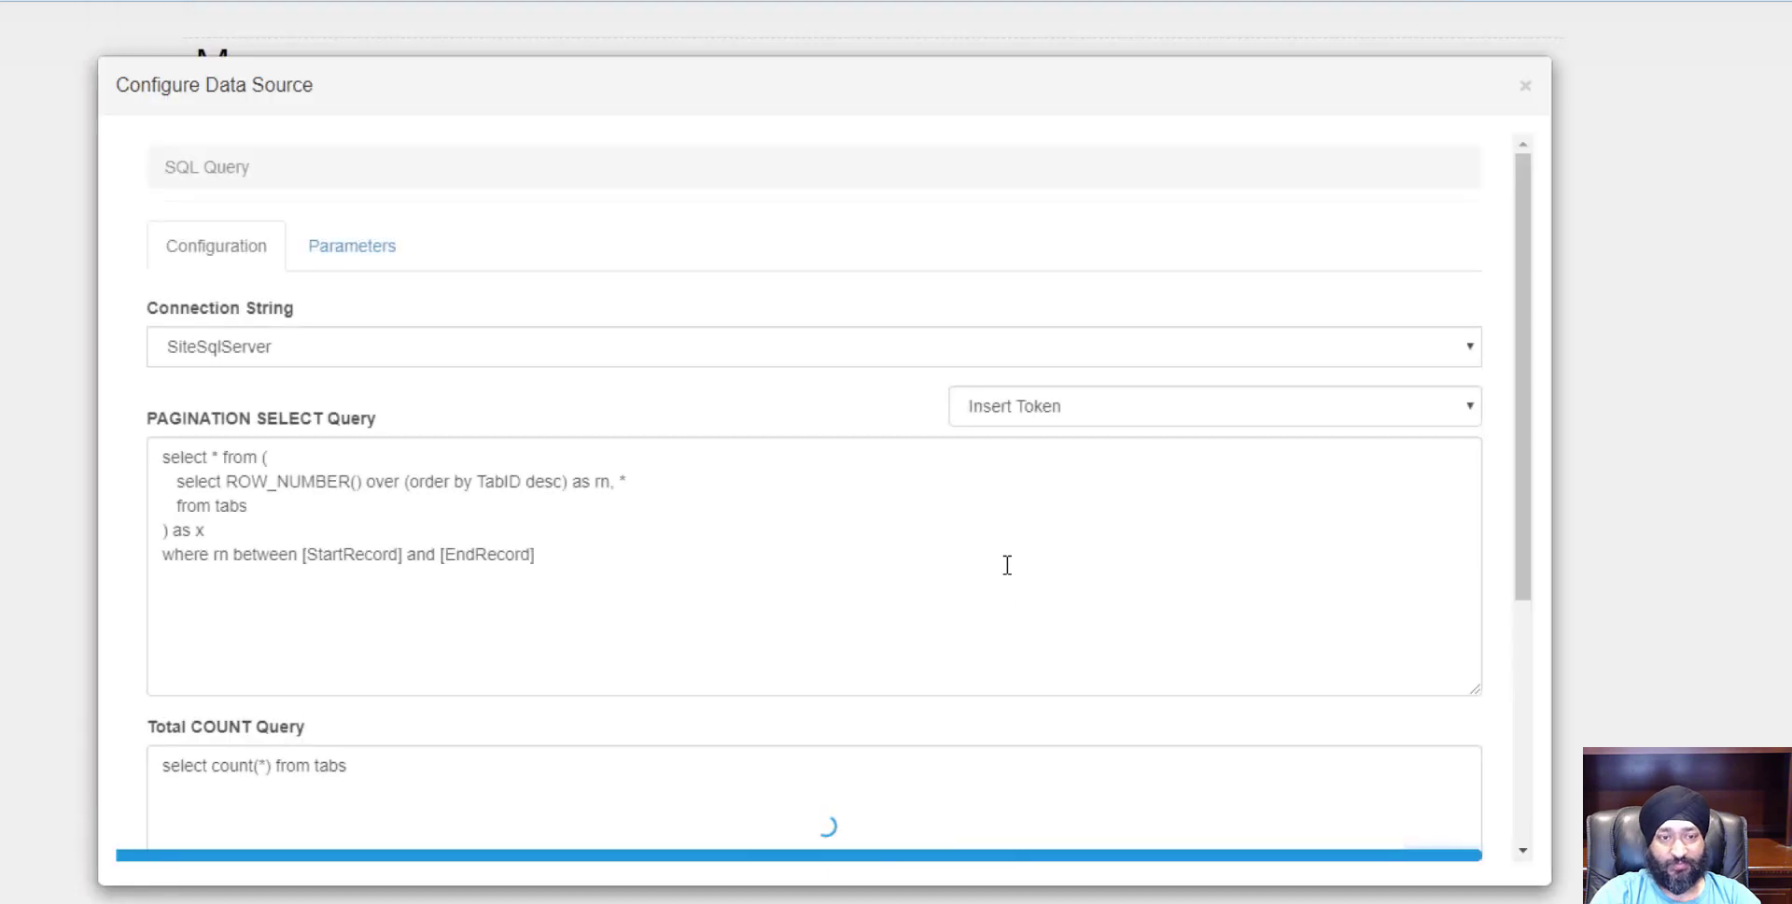
Turn off pagination and replace the select query with "Select * from Tabs"
scroll(980, 551, "down", 4)
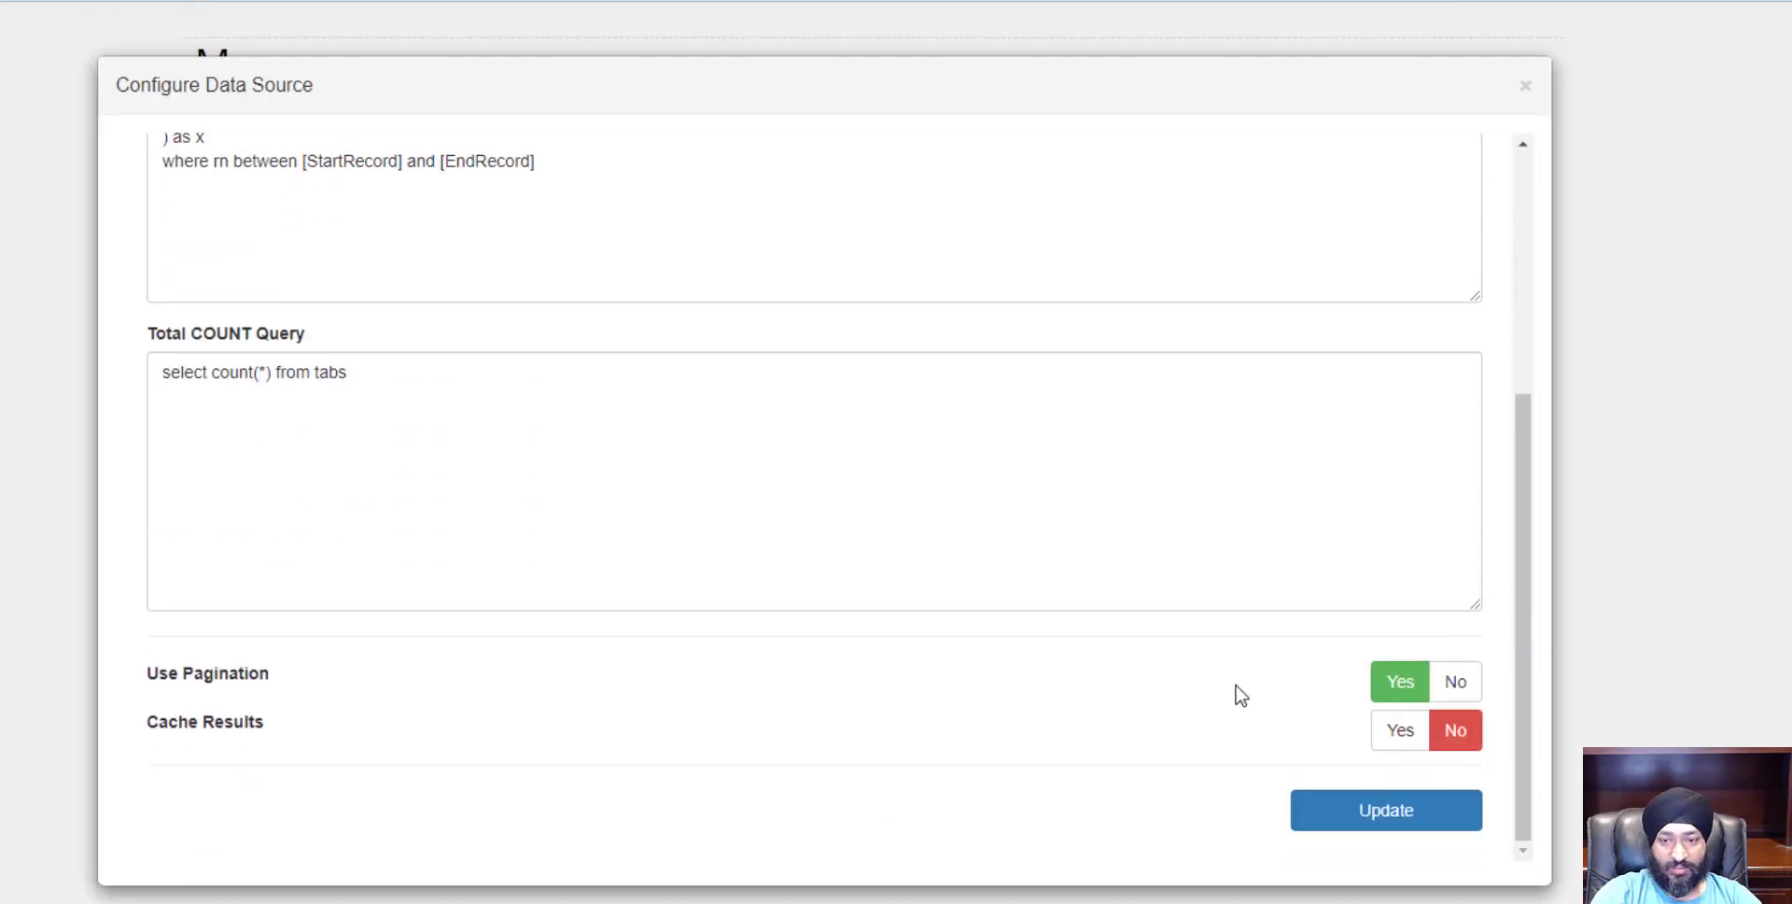
left_click(1452, 686)
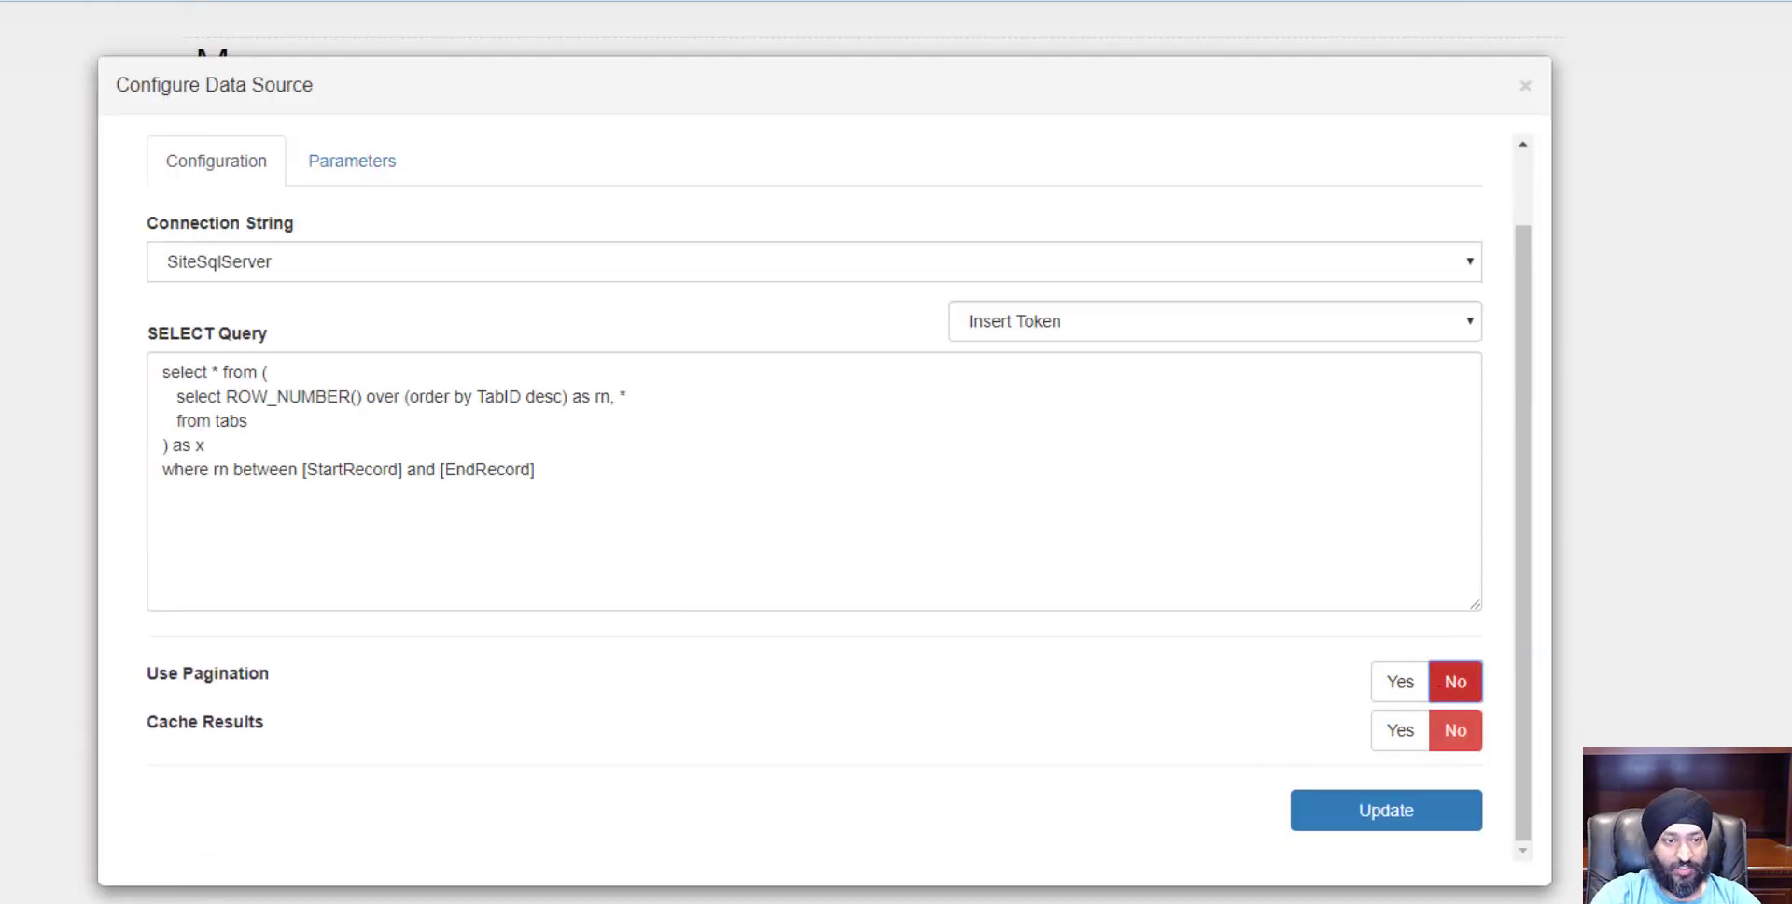
left_click(253, 488)
key("ctrl+a")
type("Select * from Tabs")
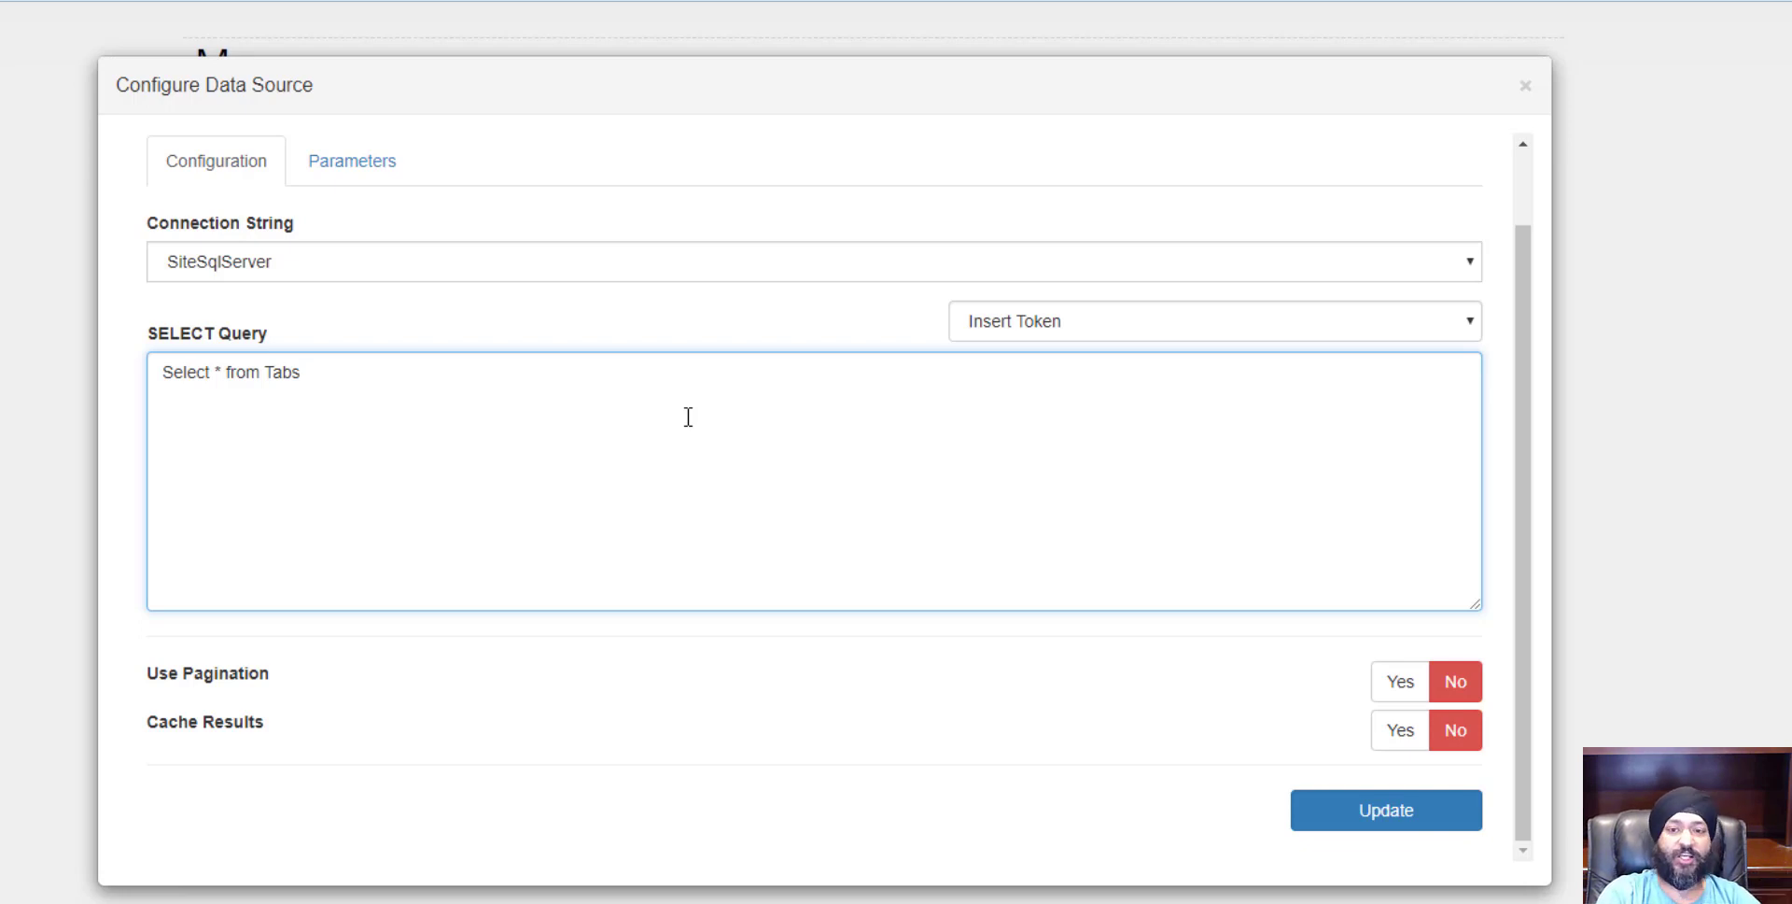
Add a textbox parameter to the data source's form and label it "Page Starts With"
left_click(362, 181)
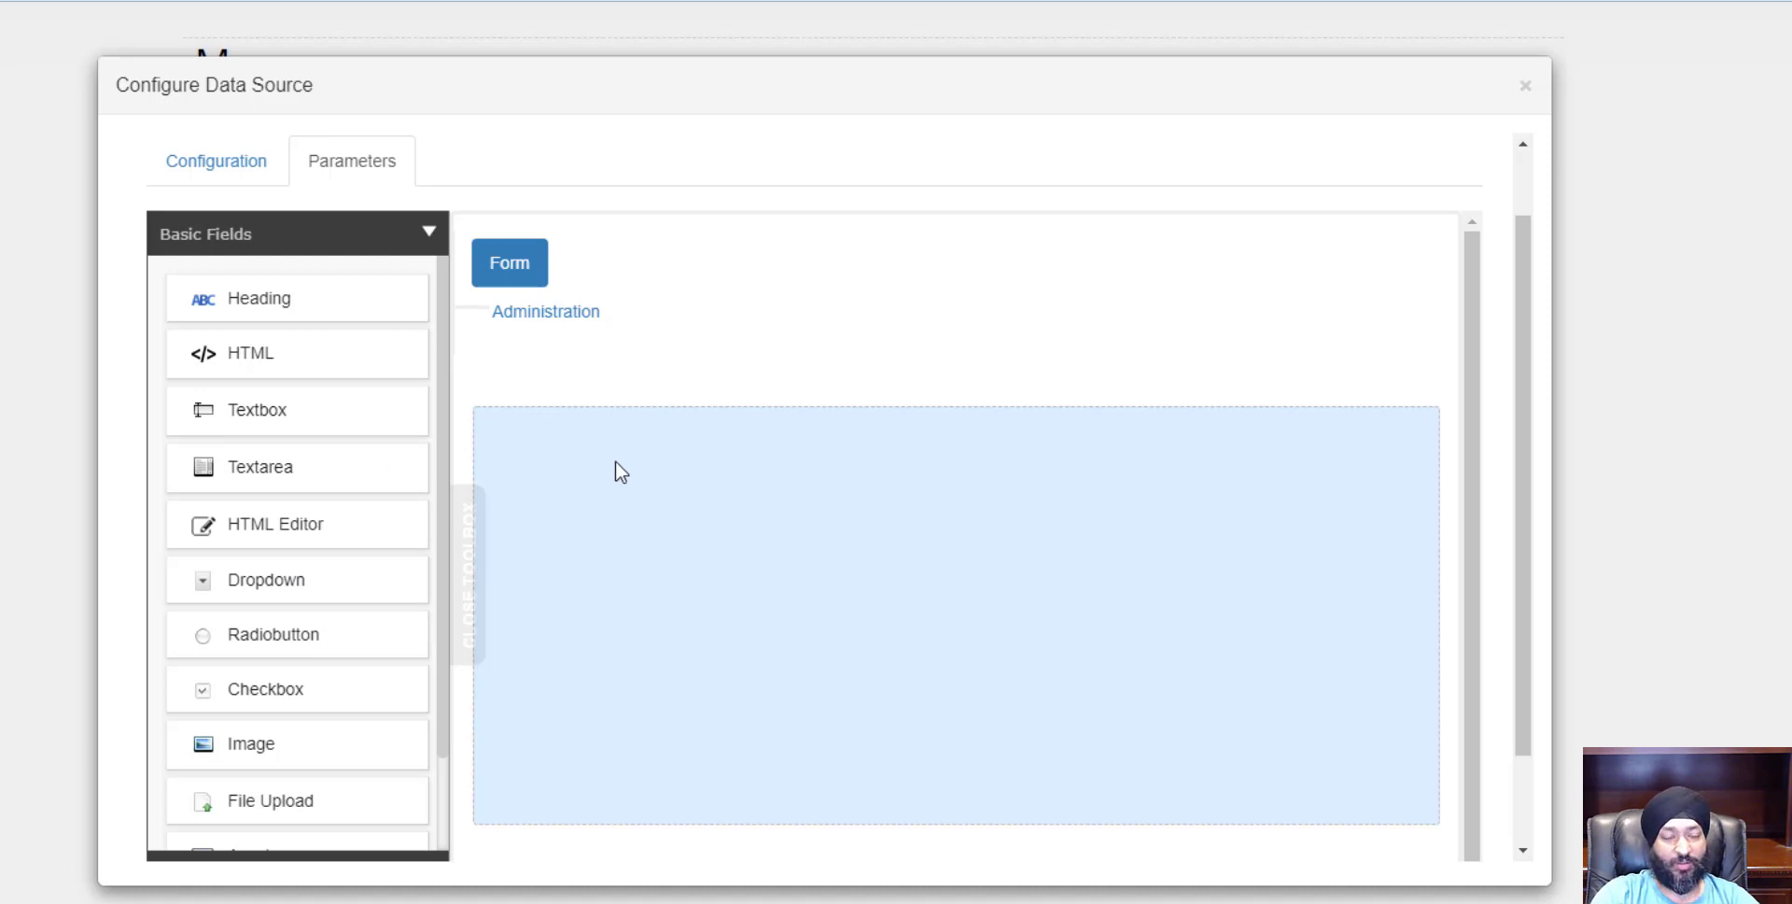
left_click_drag(317, 424, 613, 511)
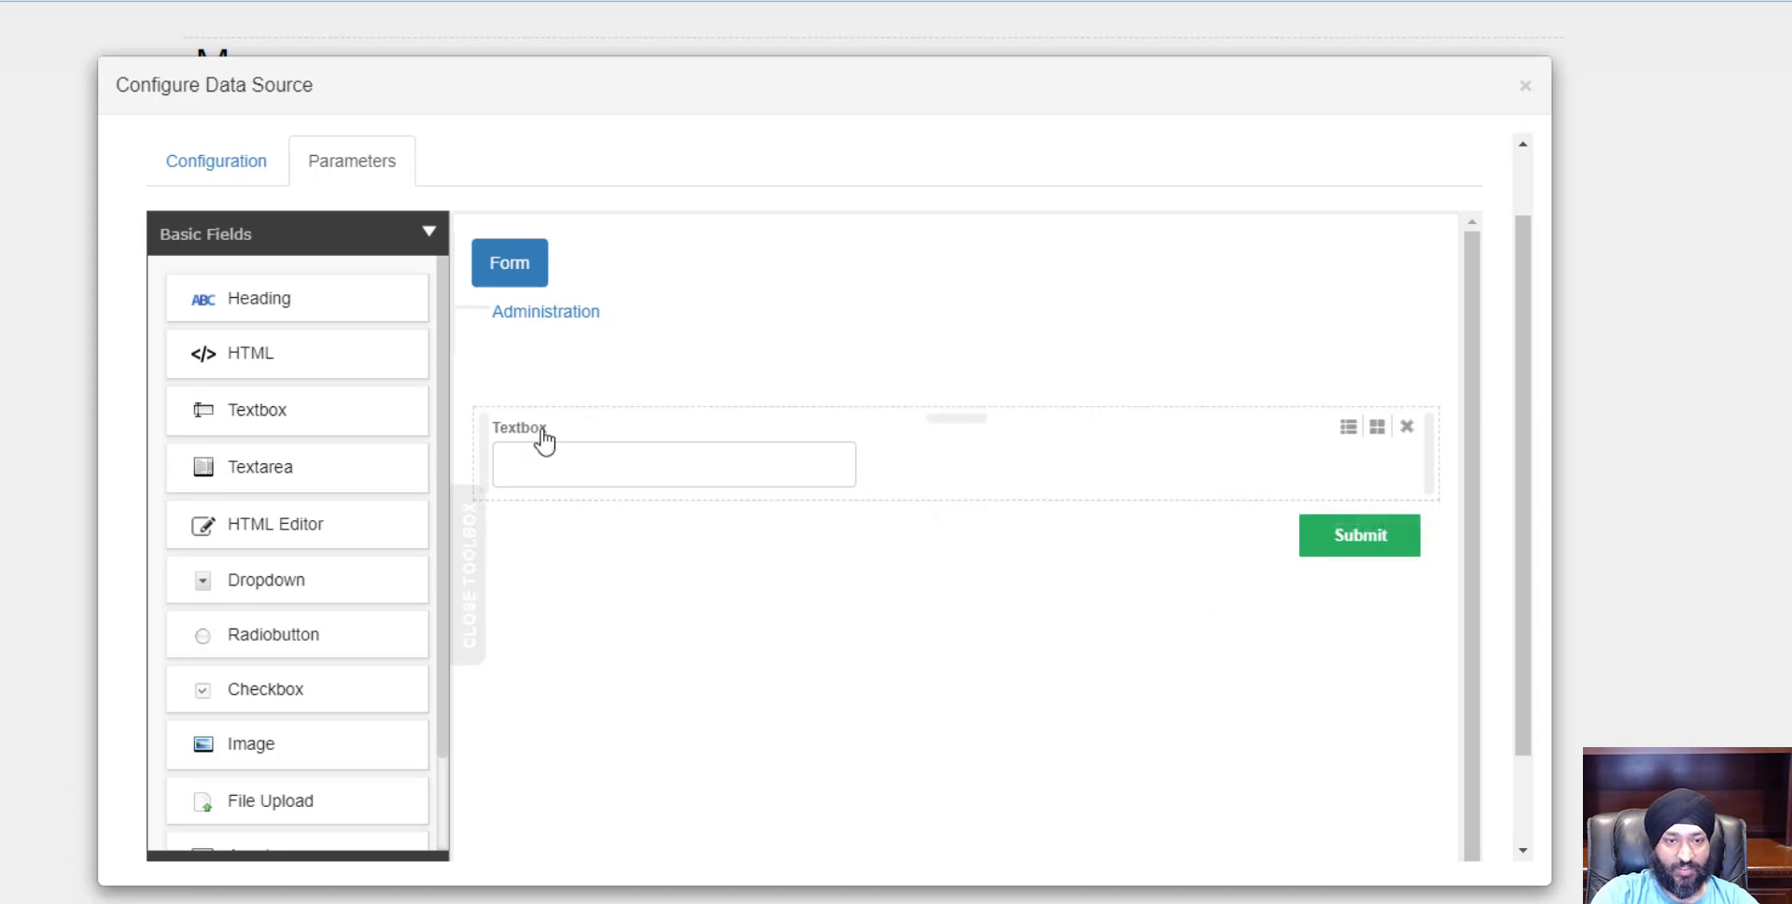
left_click(543, 438)
type("Oage")
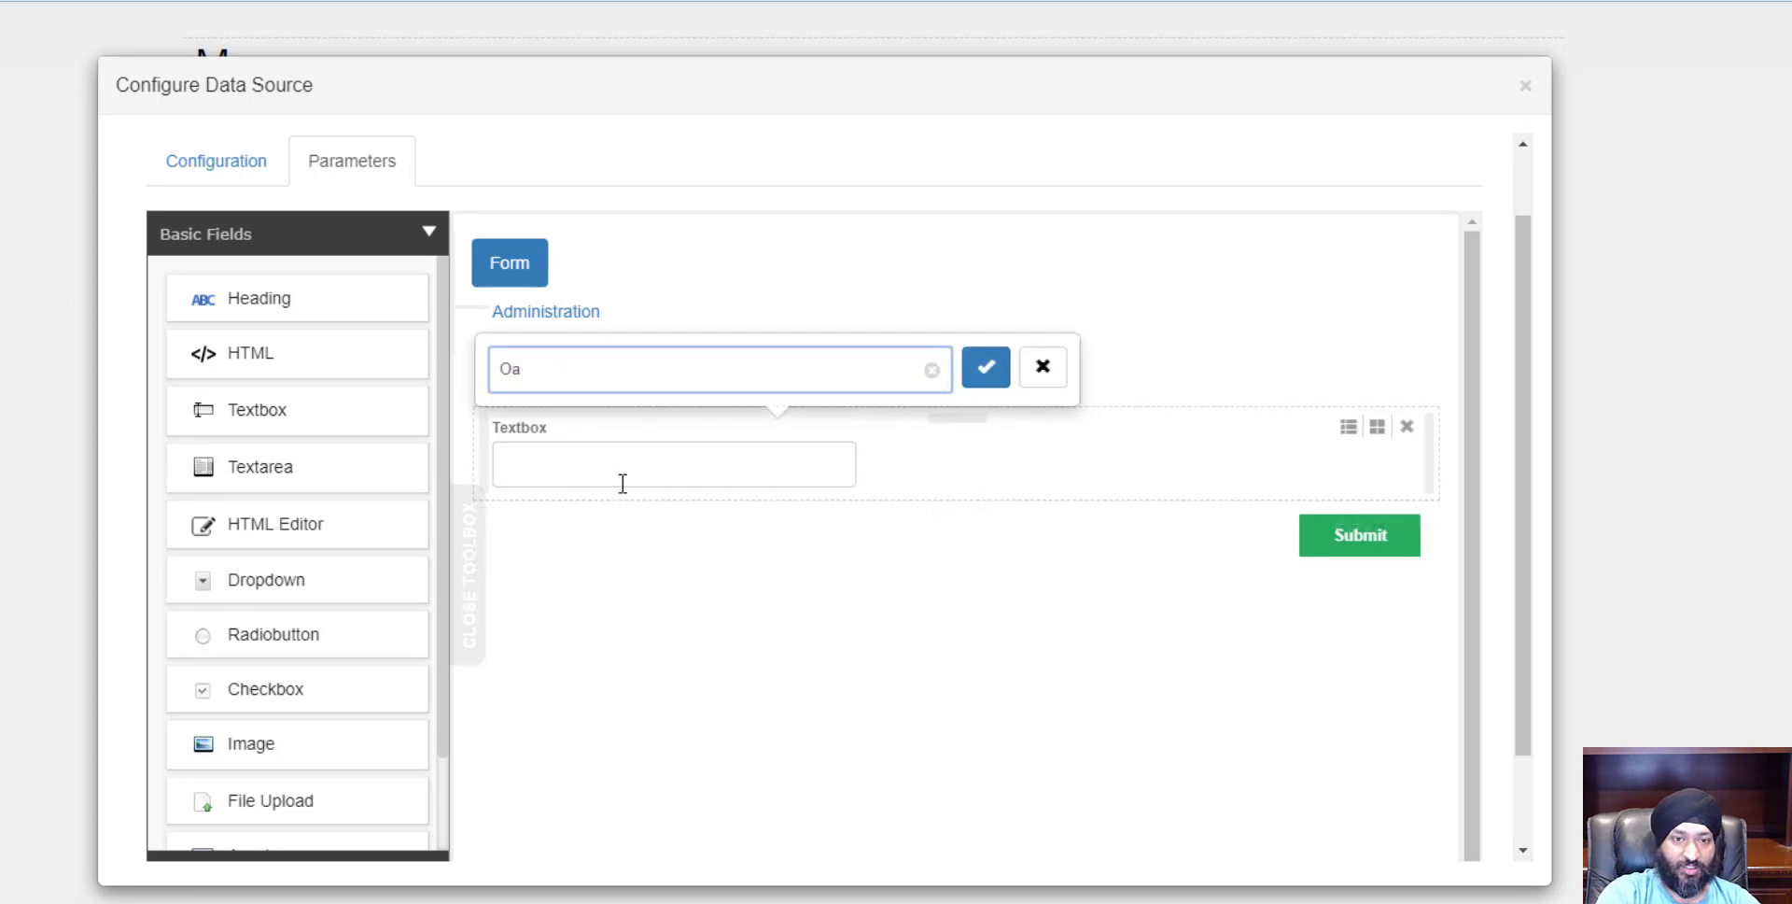
key("BackSpace")
key("BackSpace")
type("Page Starts With")
key("Return")
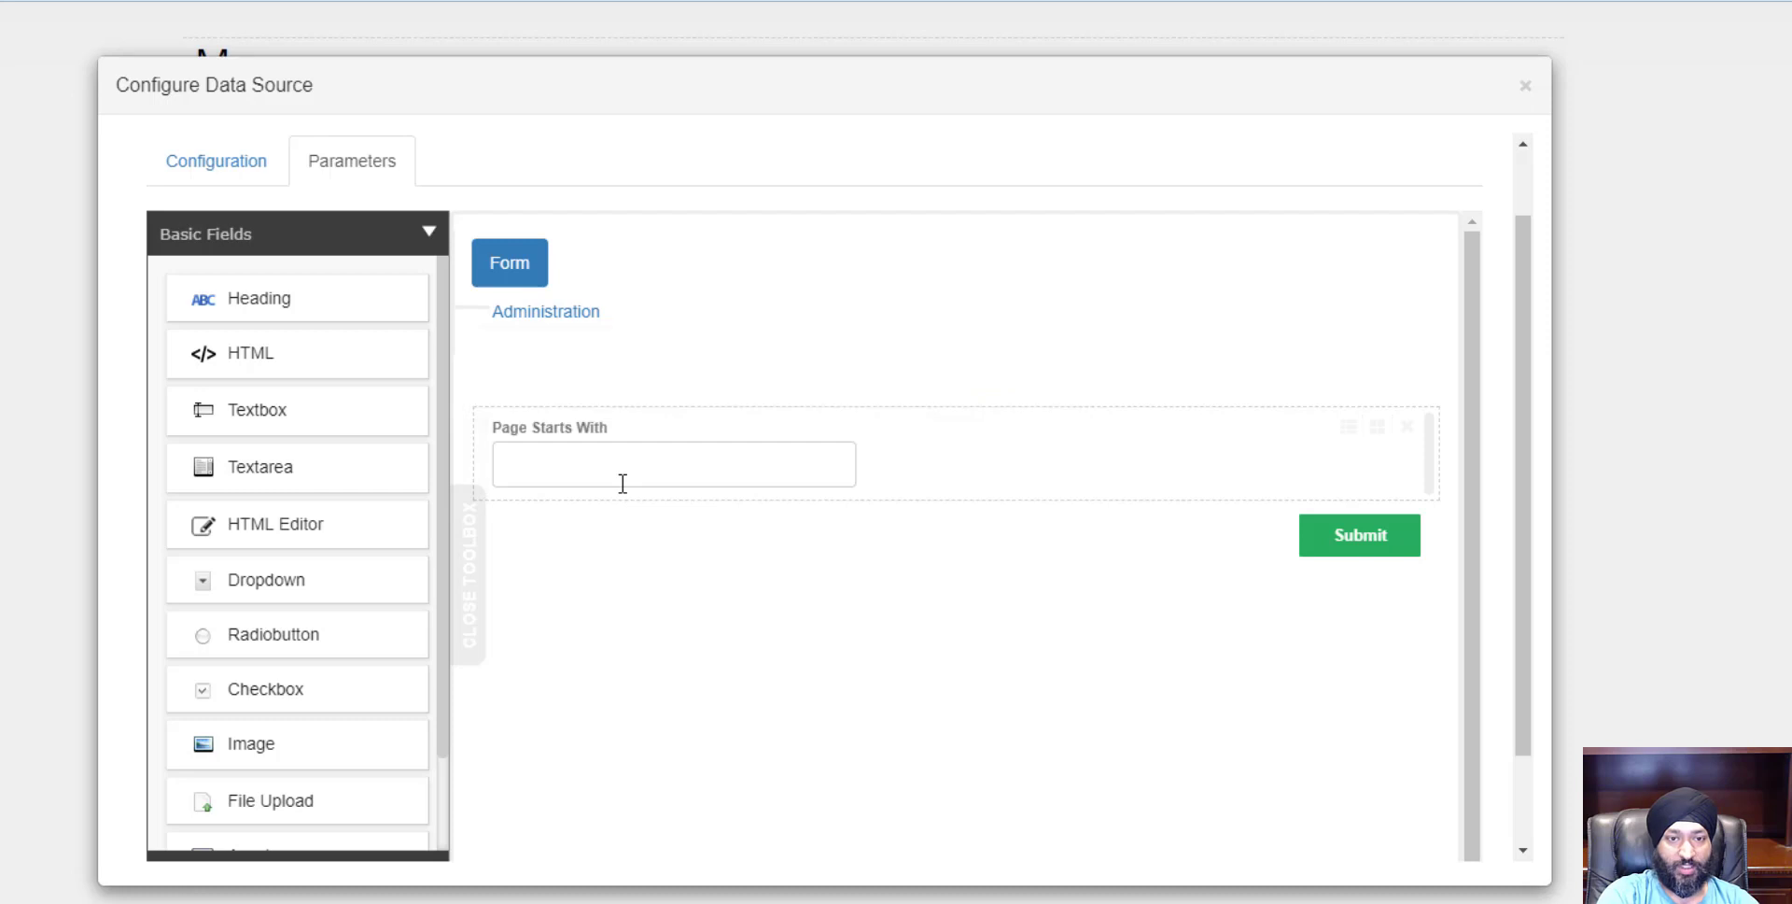
Extend the data source's select query with the condition "WHERE TabName like '%"
left_click(201, 177)
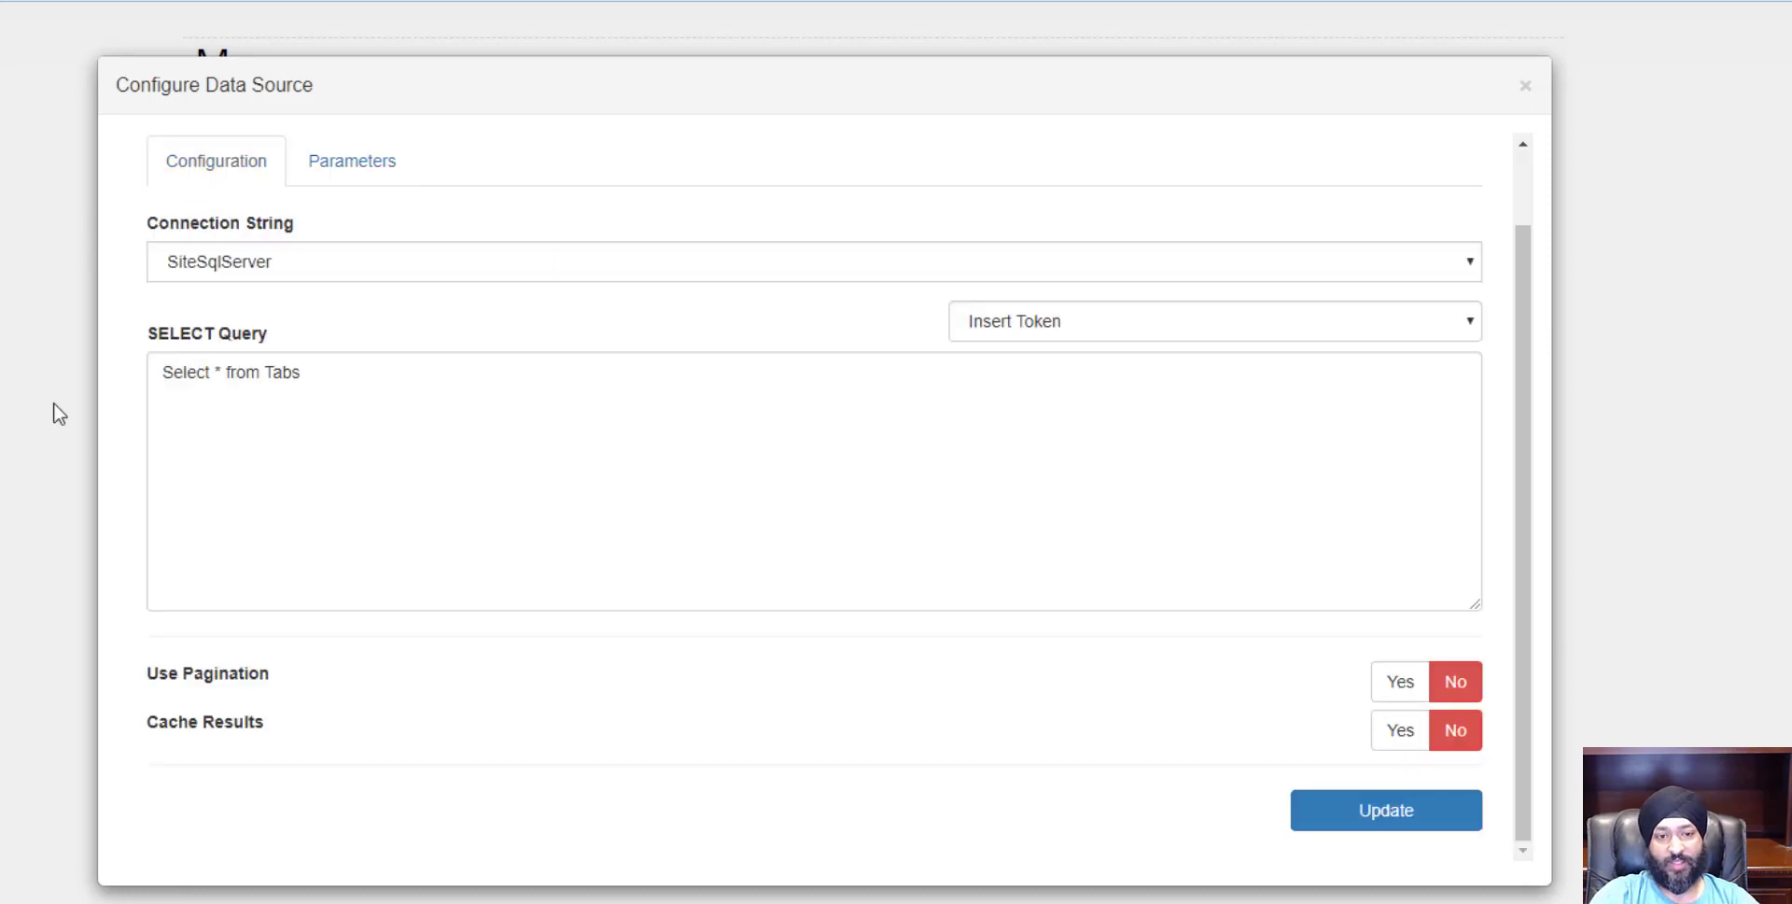
left_click(1139, 329)
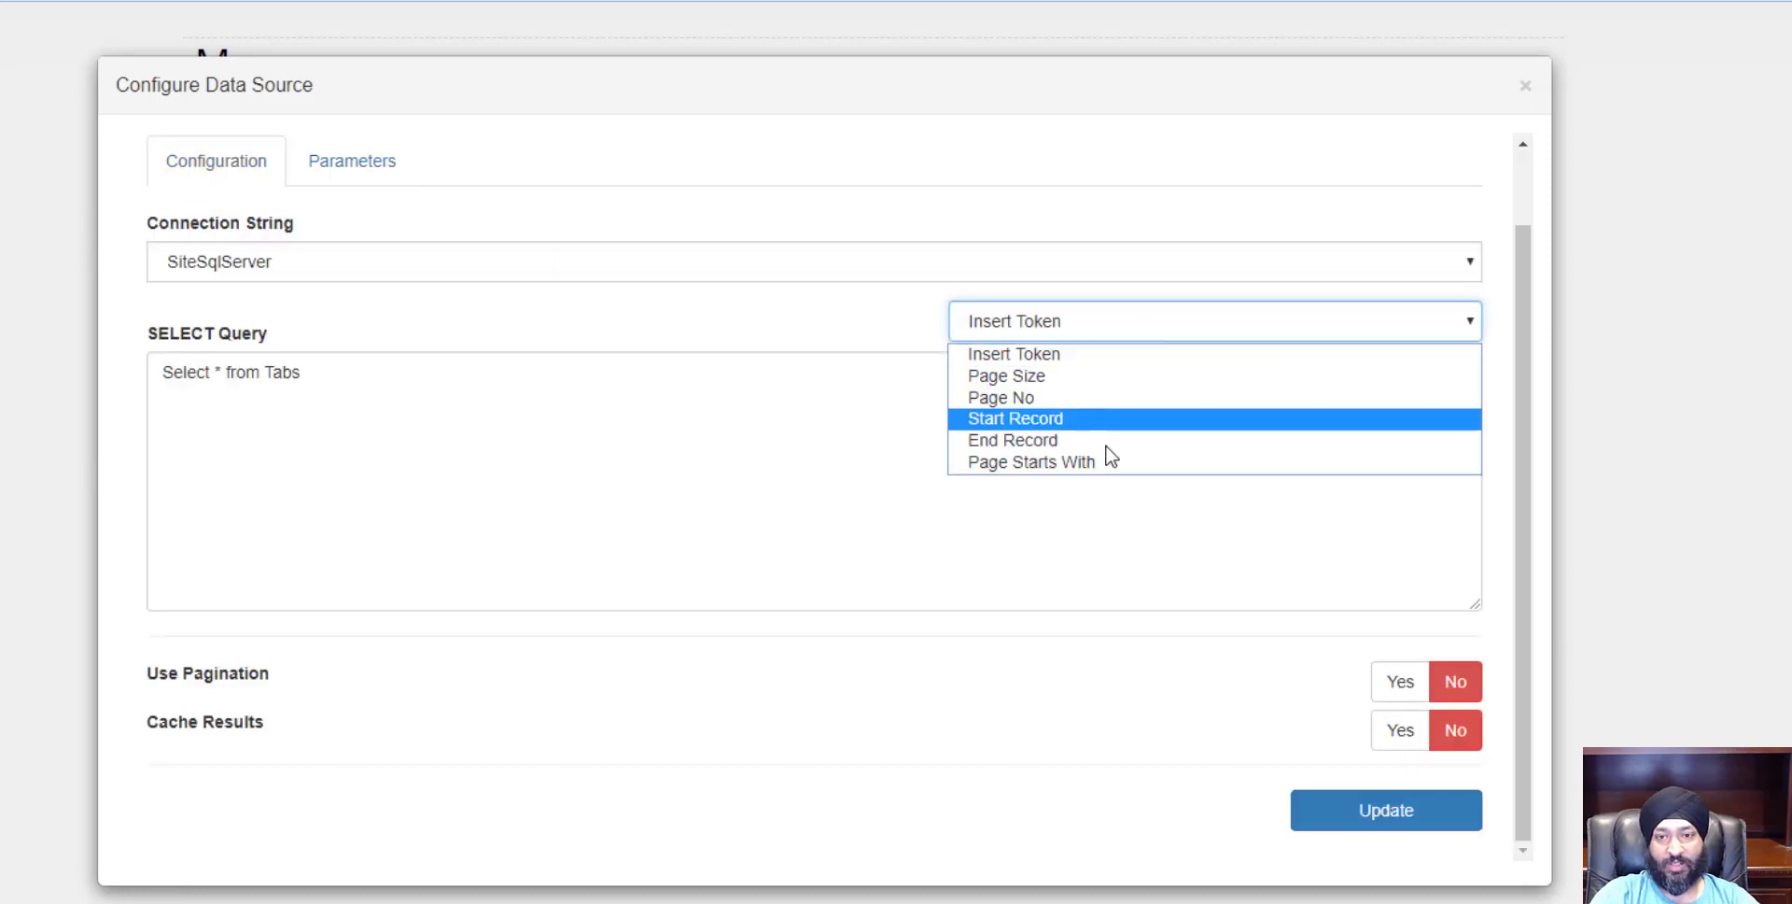
left_click(480, 476)
left_click(534, 467)
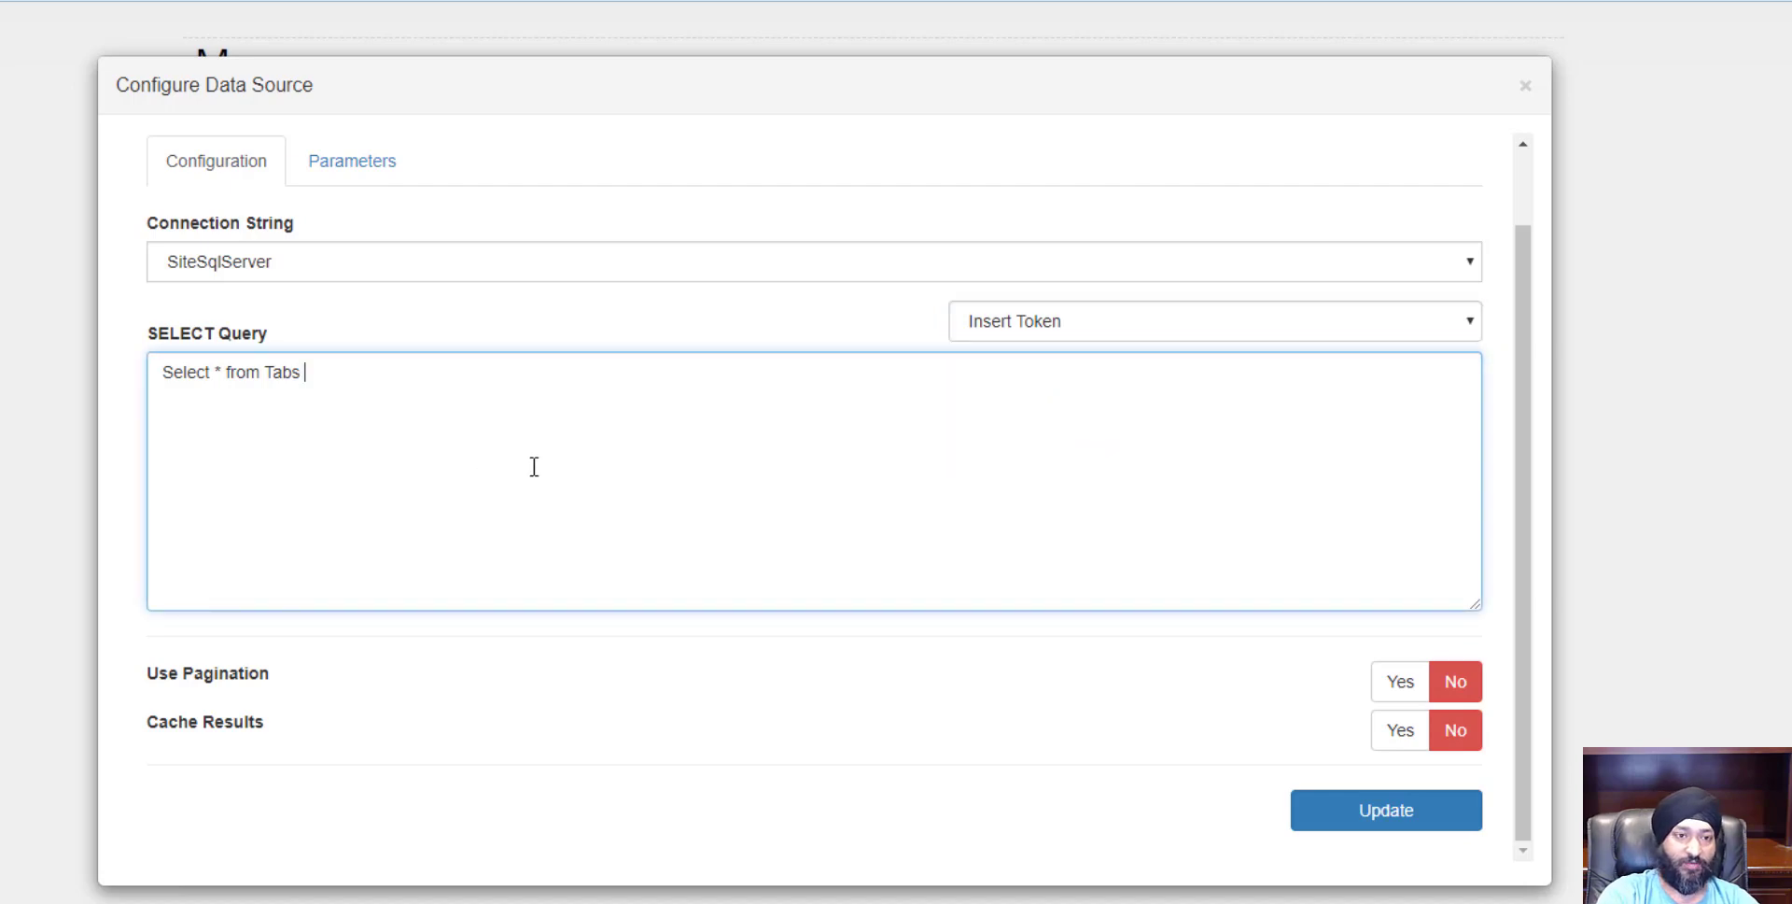
type("WHERE TabName ")
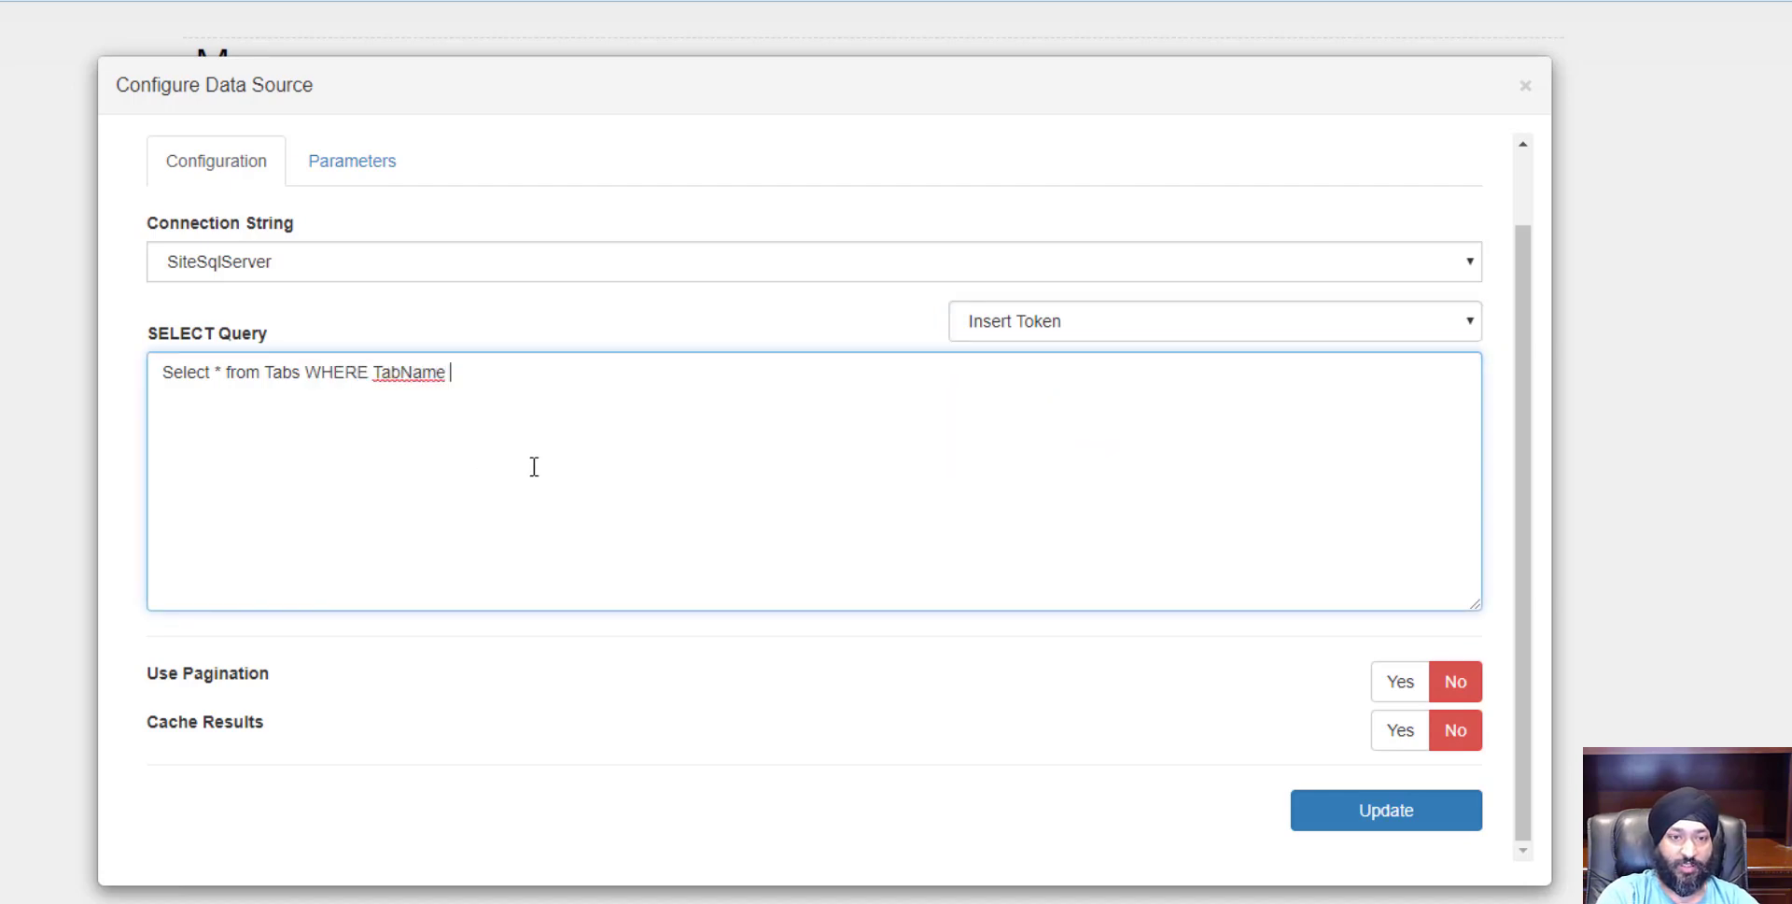
type("like '")
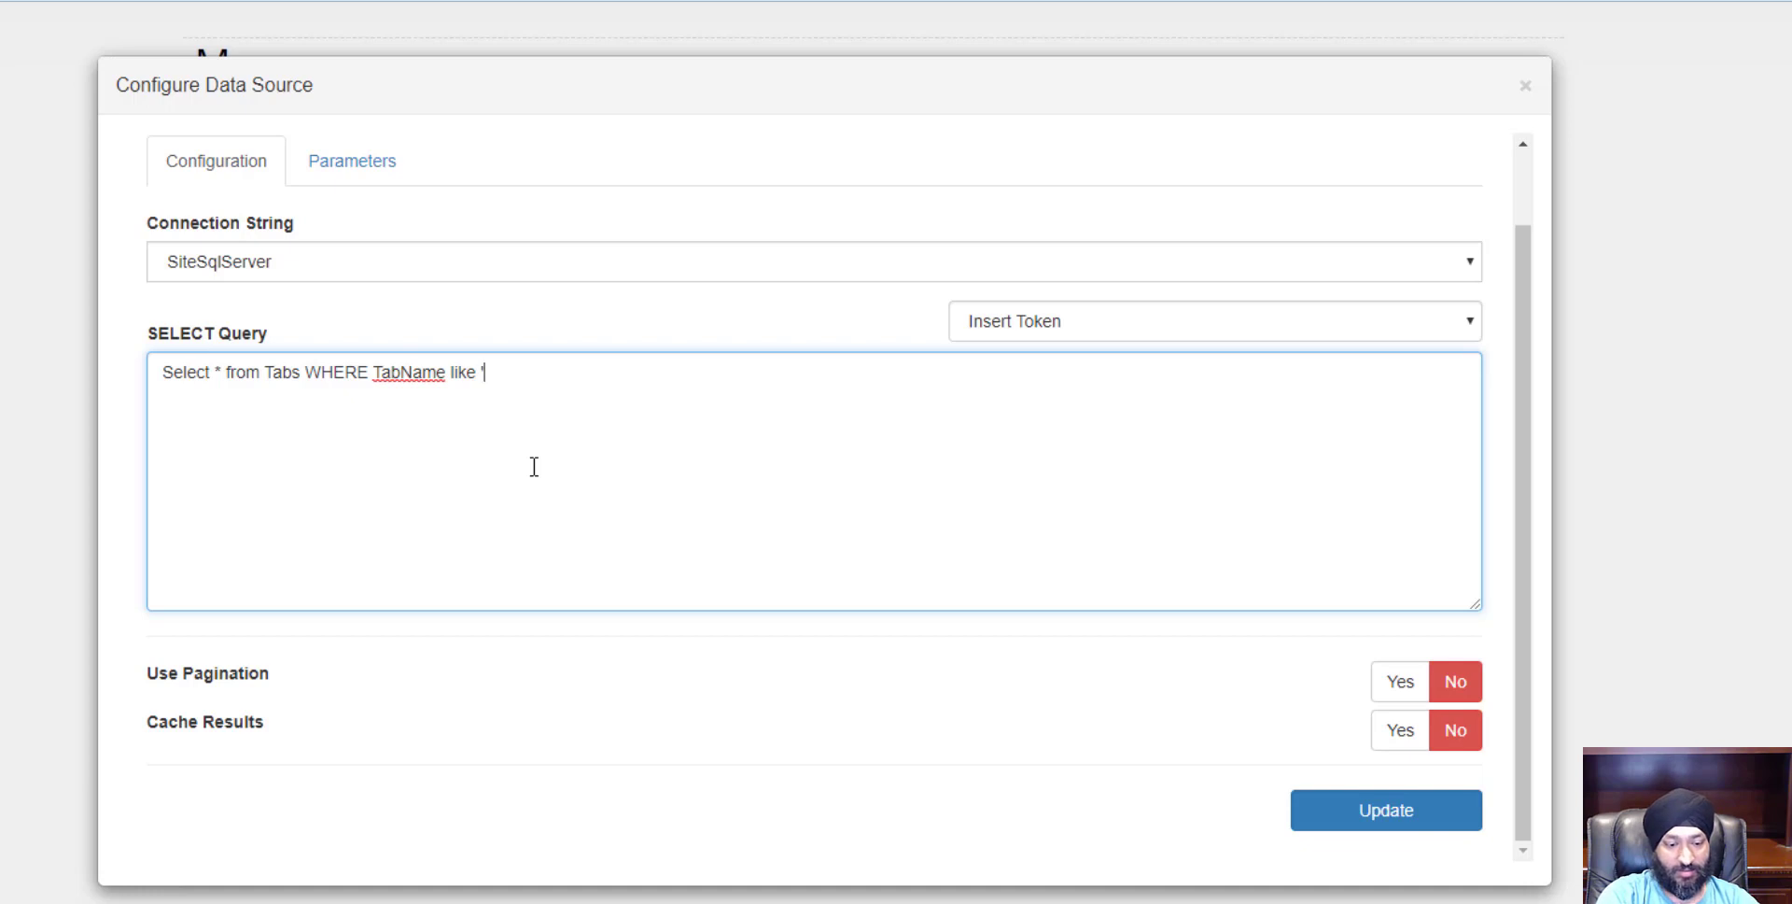
type("%")
Complete the condition as '%[PageStartsWith]' by inserting the Page Starts With token, and update the data source
left_click(1298, 327)
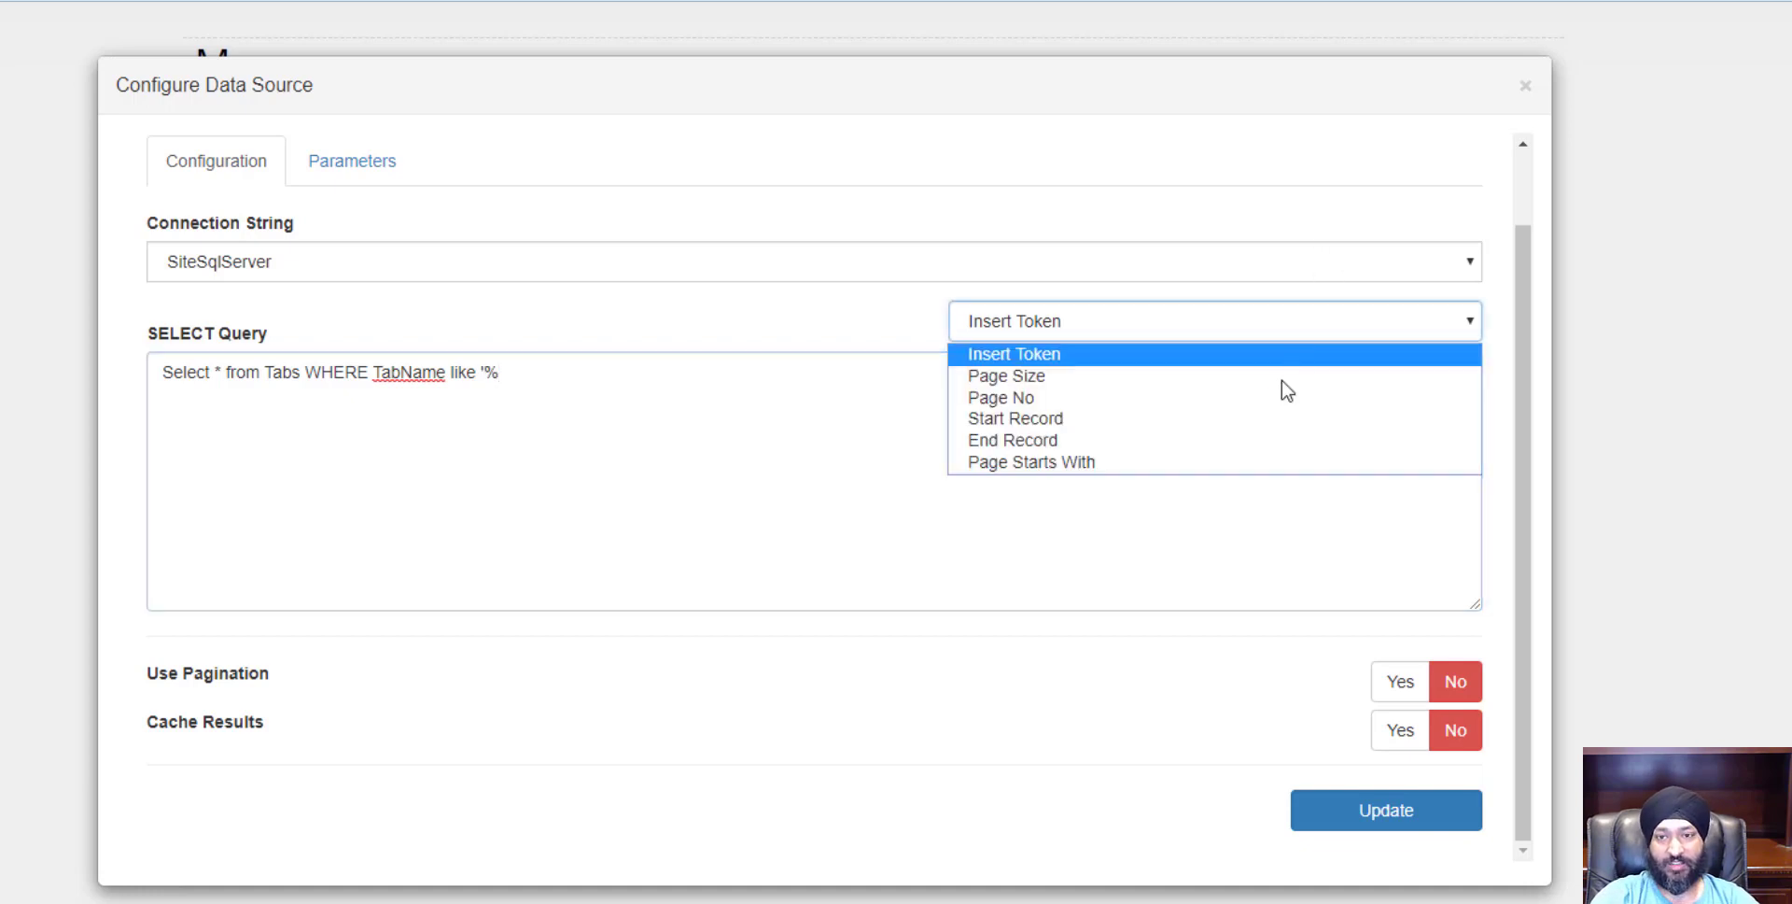
left_click(1260, 464)
left_click(667, 402)
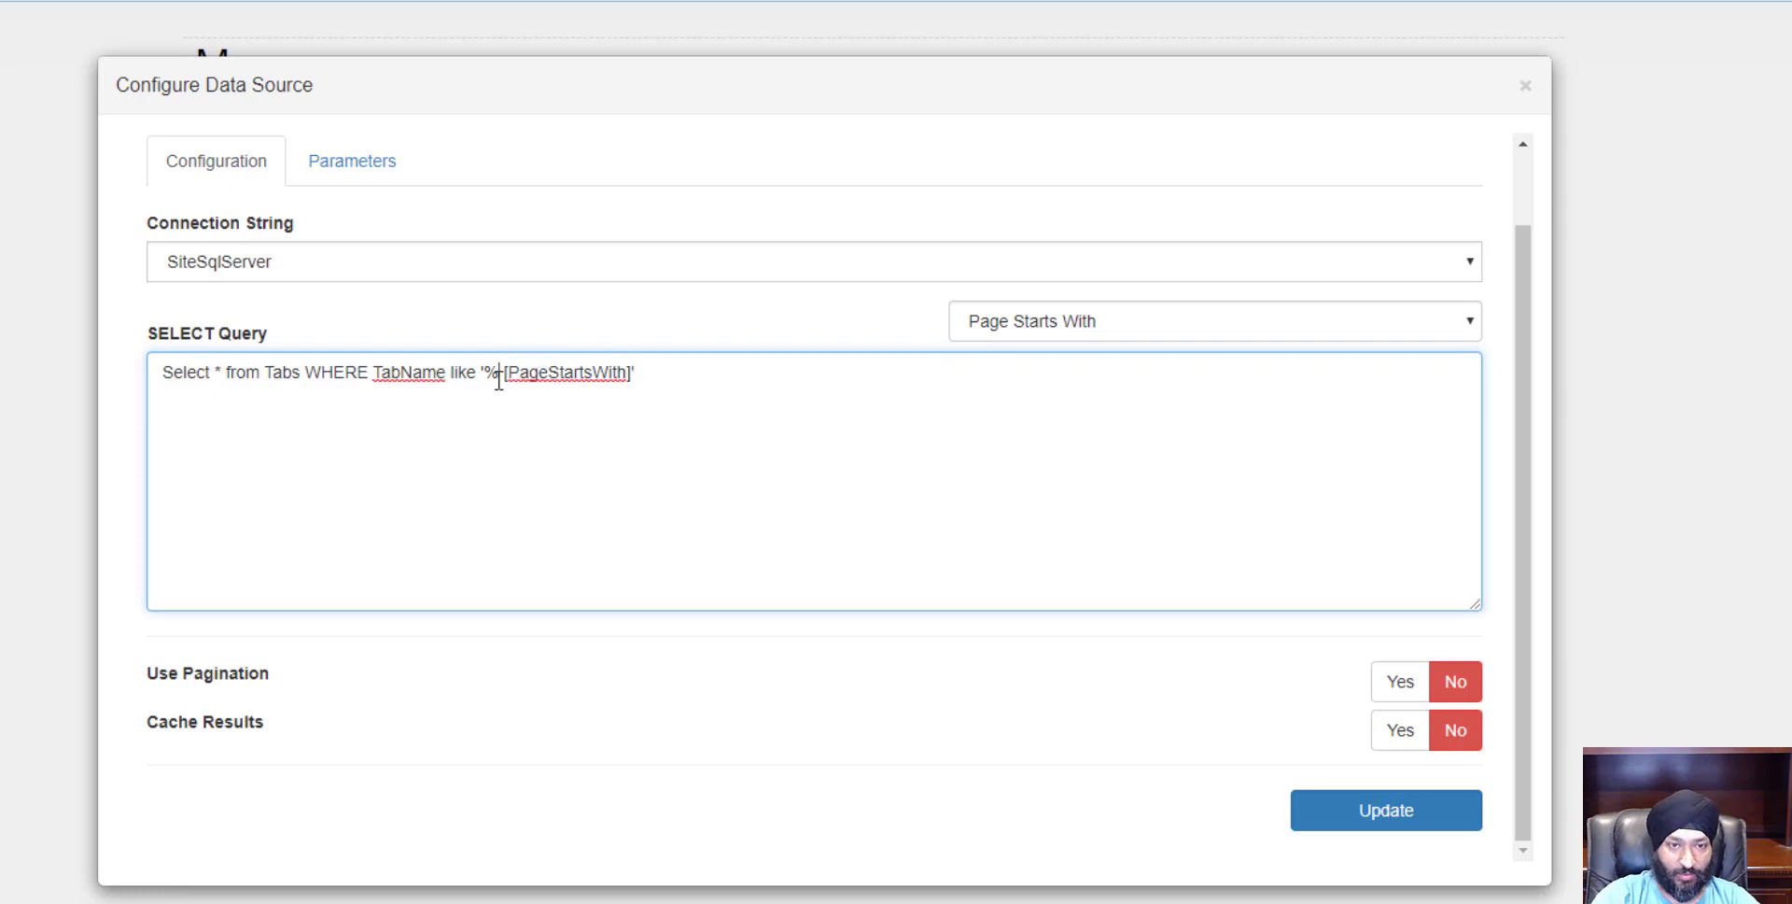
key("BackSpace")
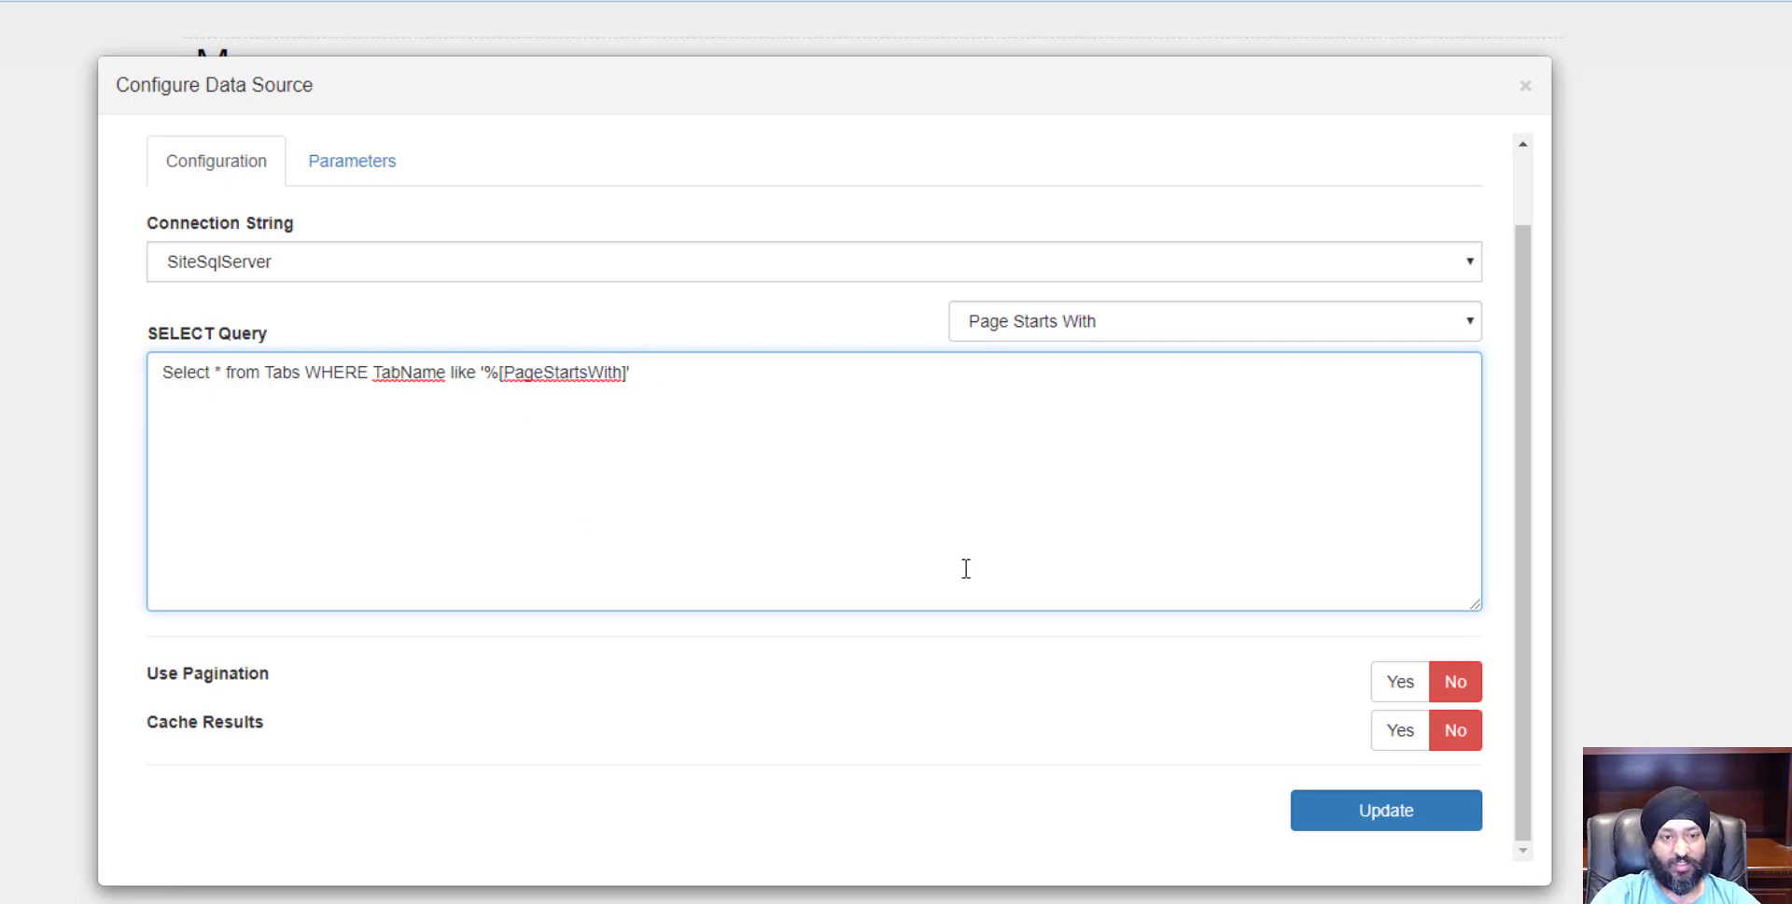
left_click(1383, 821)
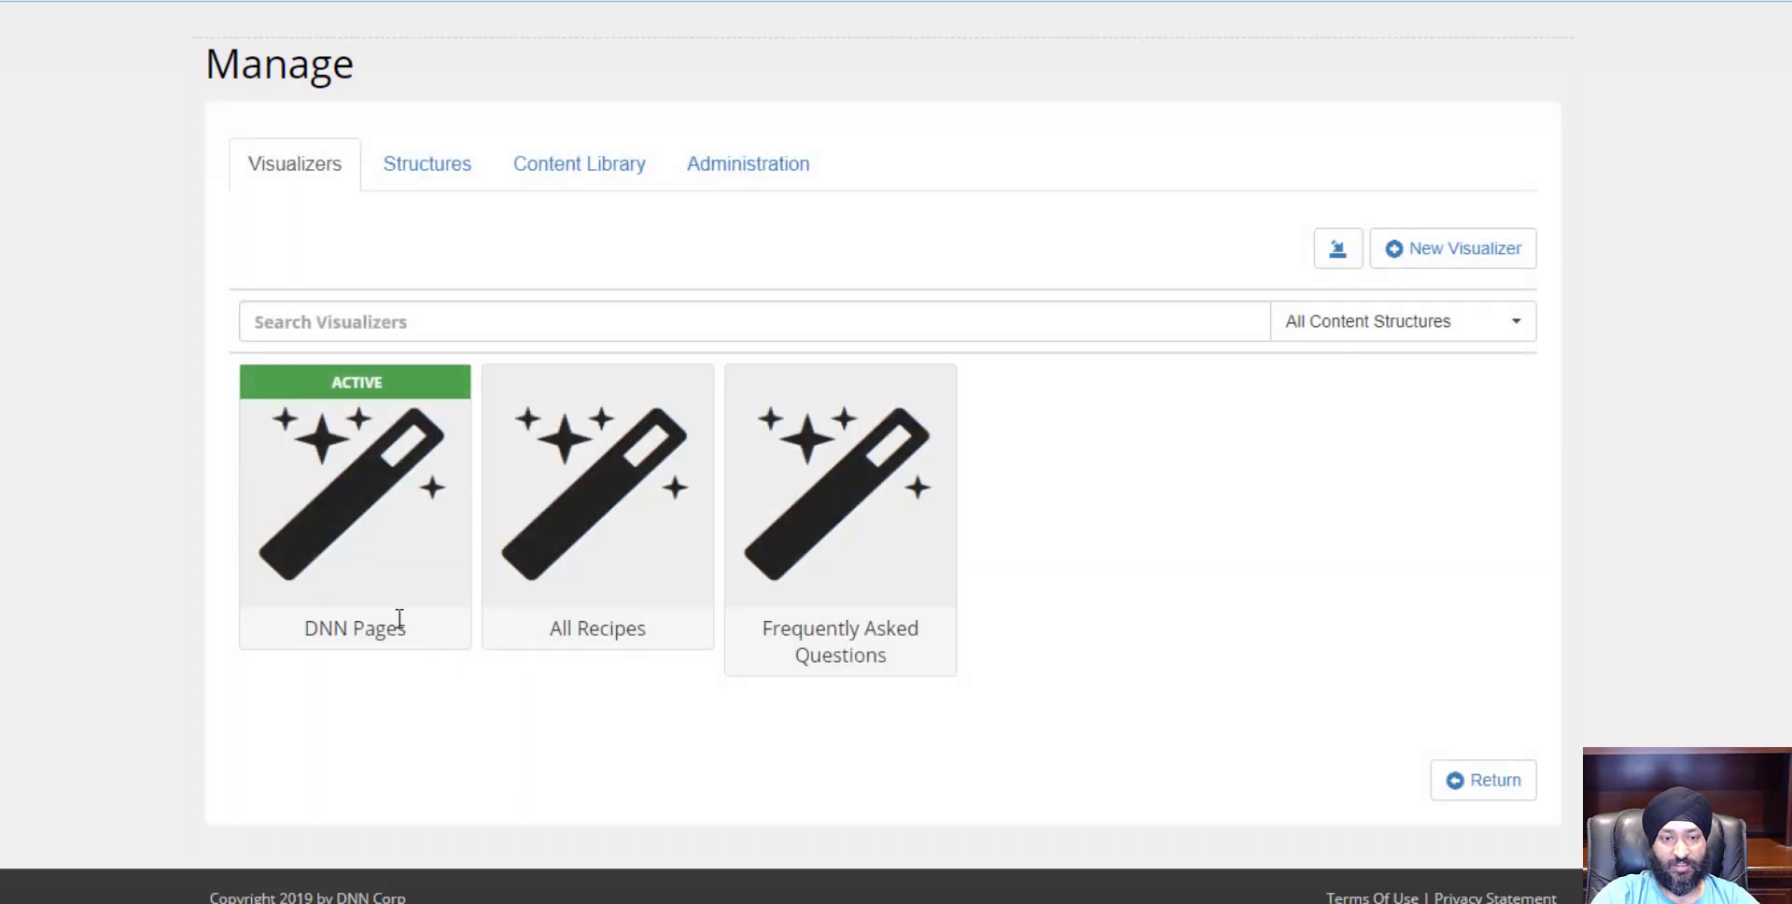
Return to the page and submit the Page Starts With filter with "ho"
left_click(1453, 779)
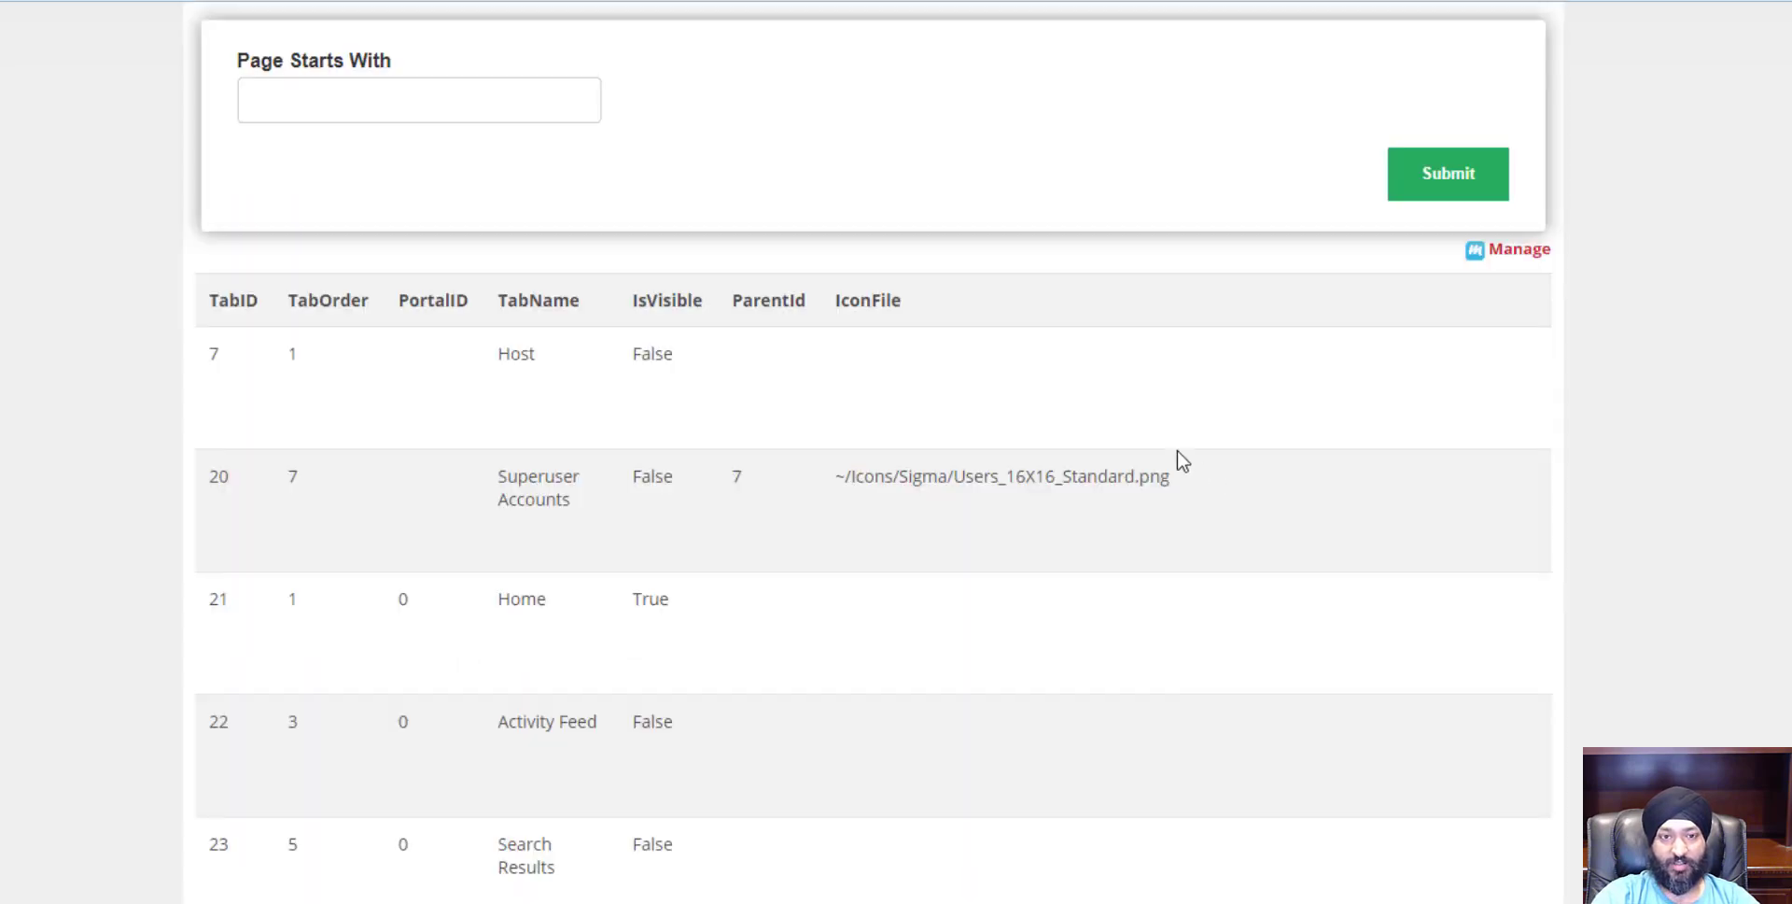
triple_click(255, 70)
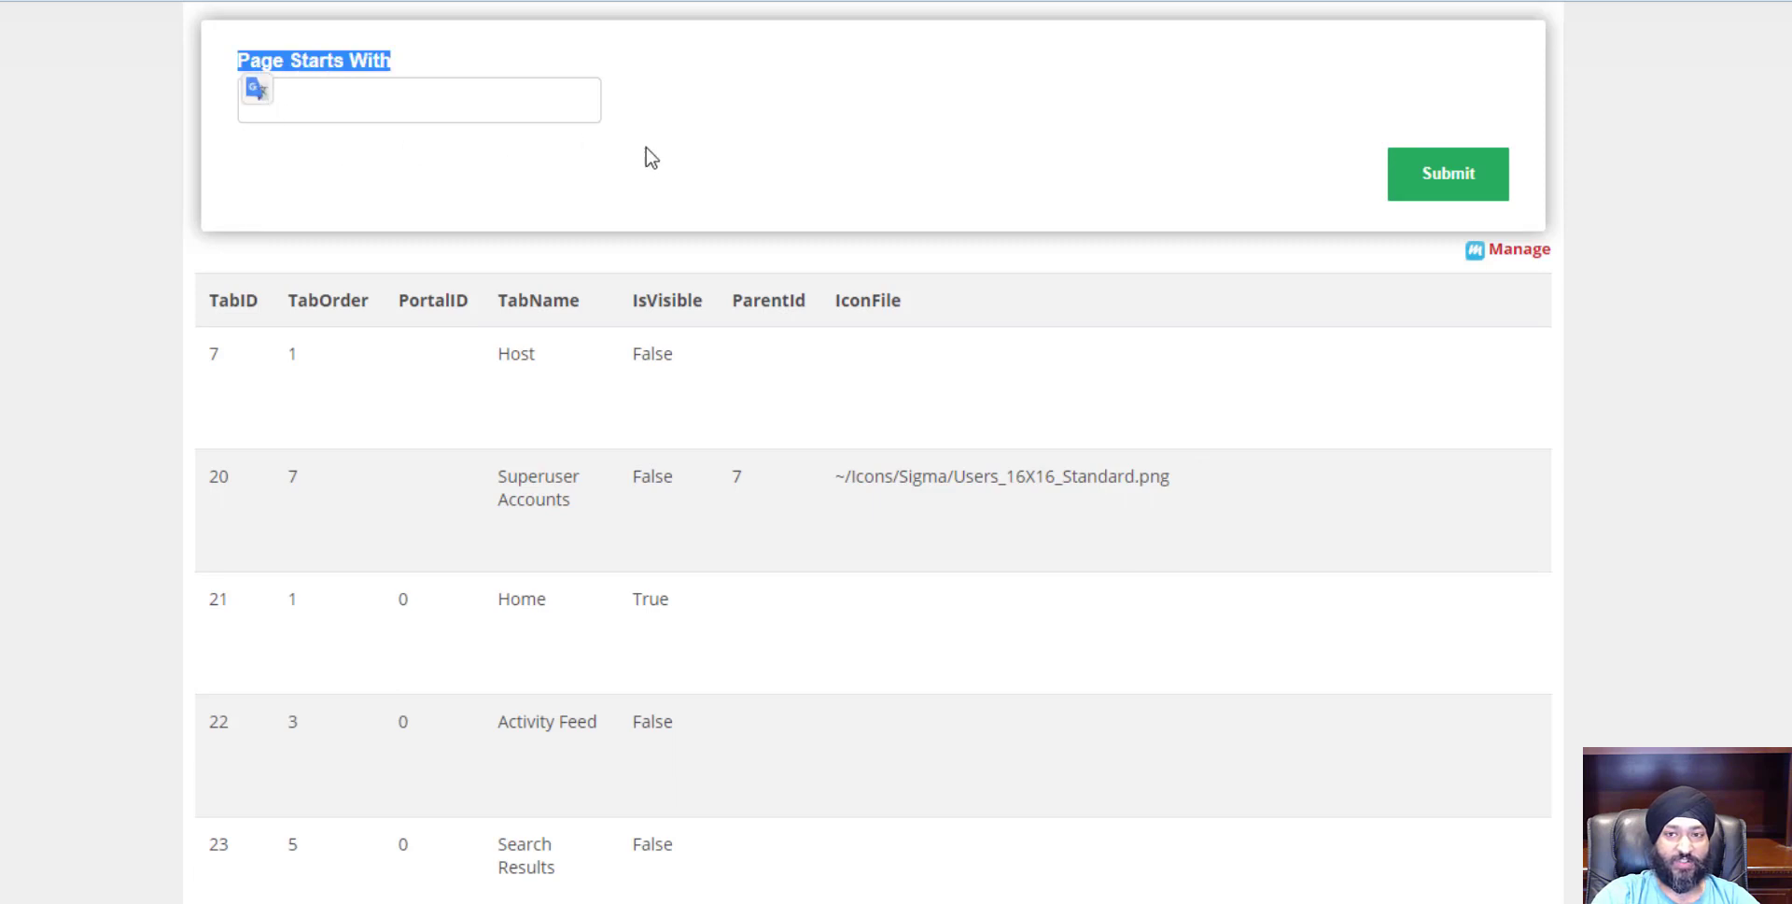
left_click(607, 150)
left_click(508, 100)
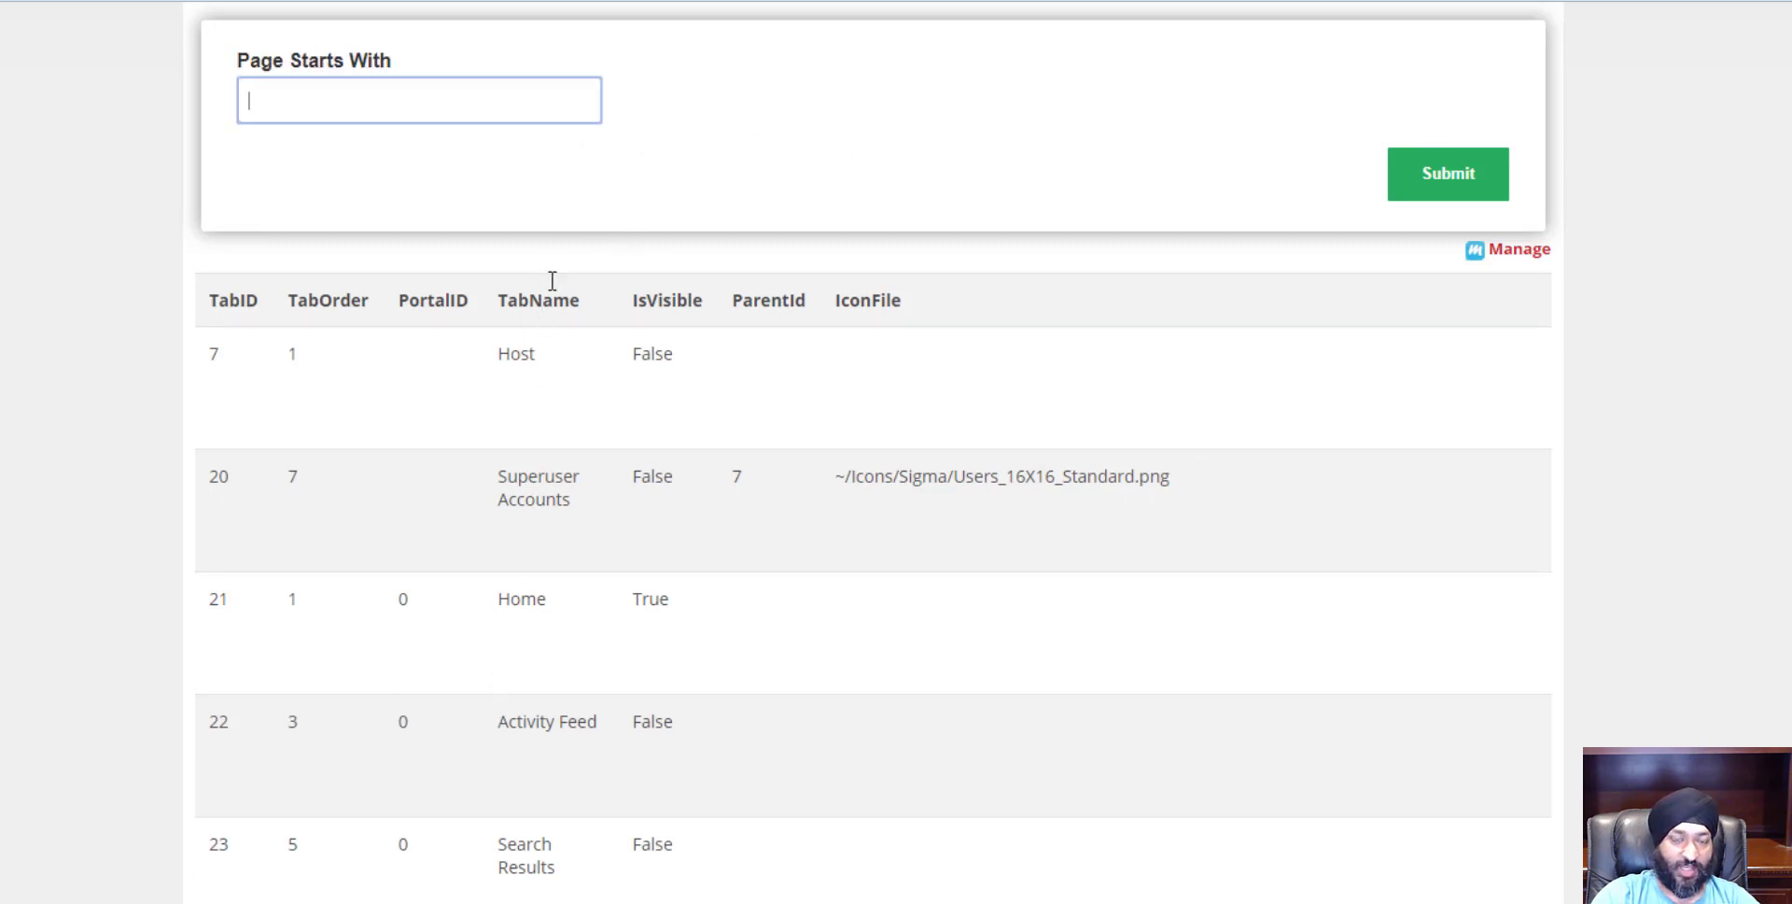
type("ho")
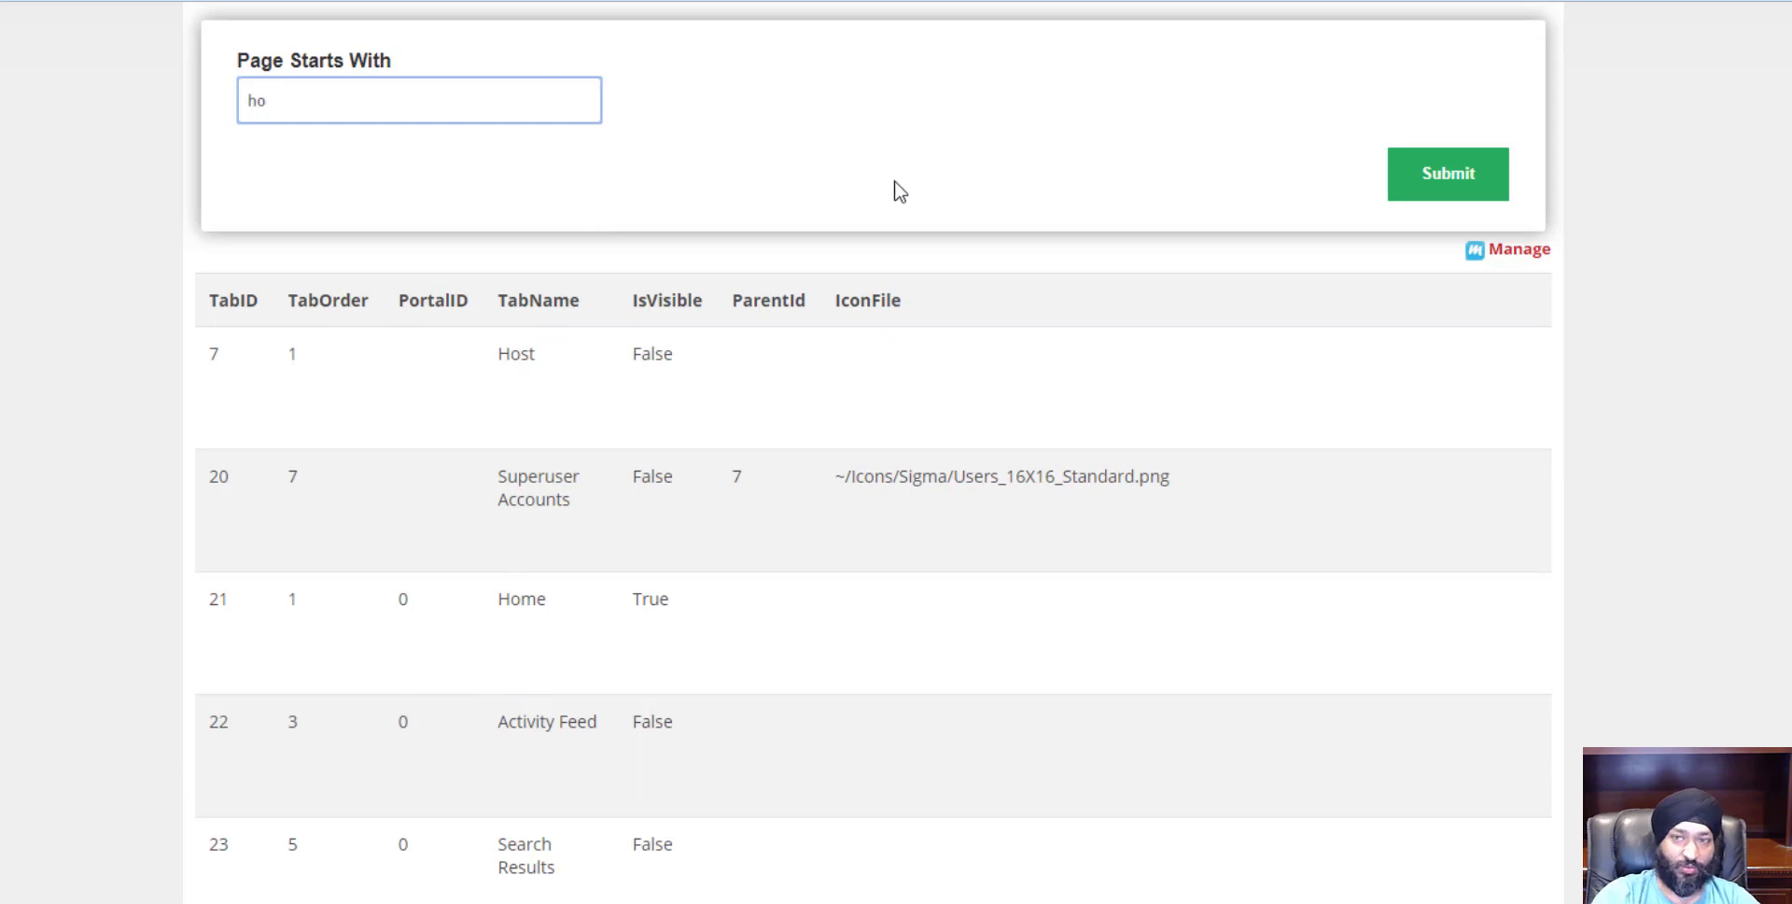
left_click(1458, 173)
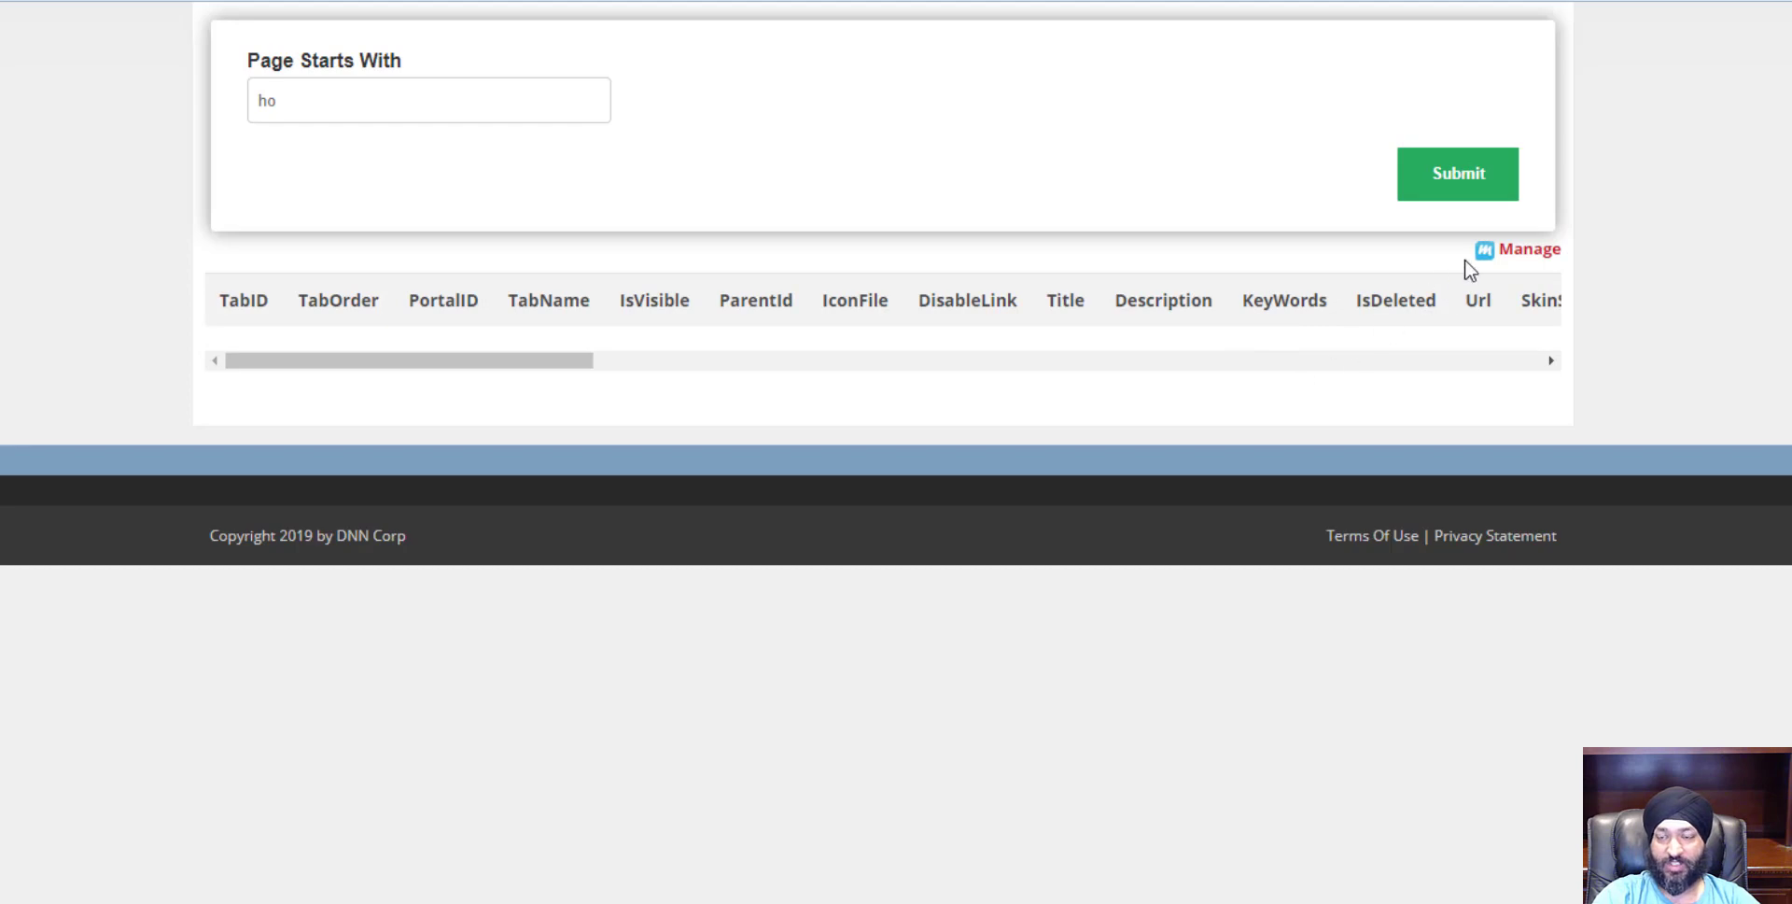
Reload the page and reopen the DNN Pages visualizer's data source configuration
key("F5")
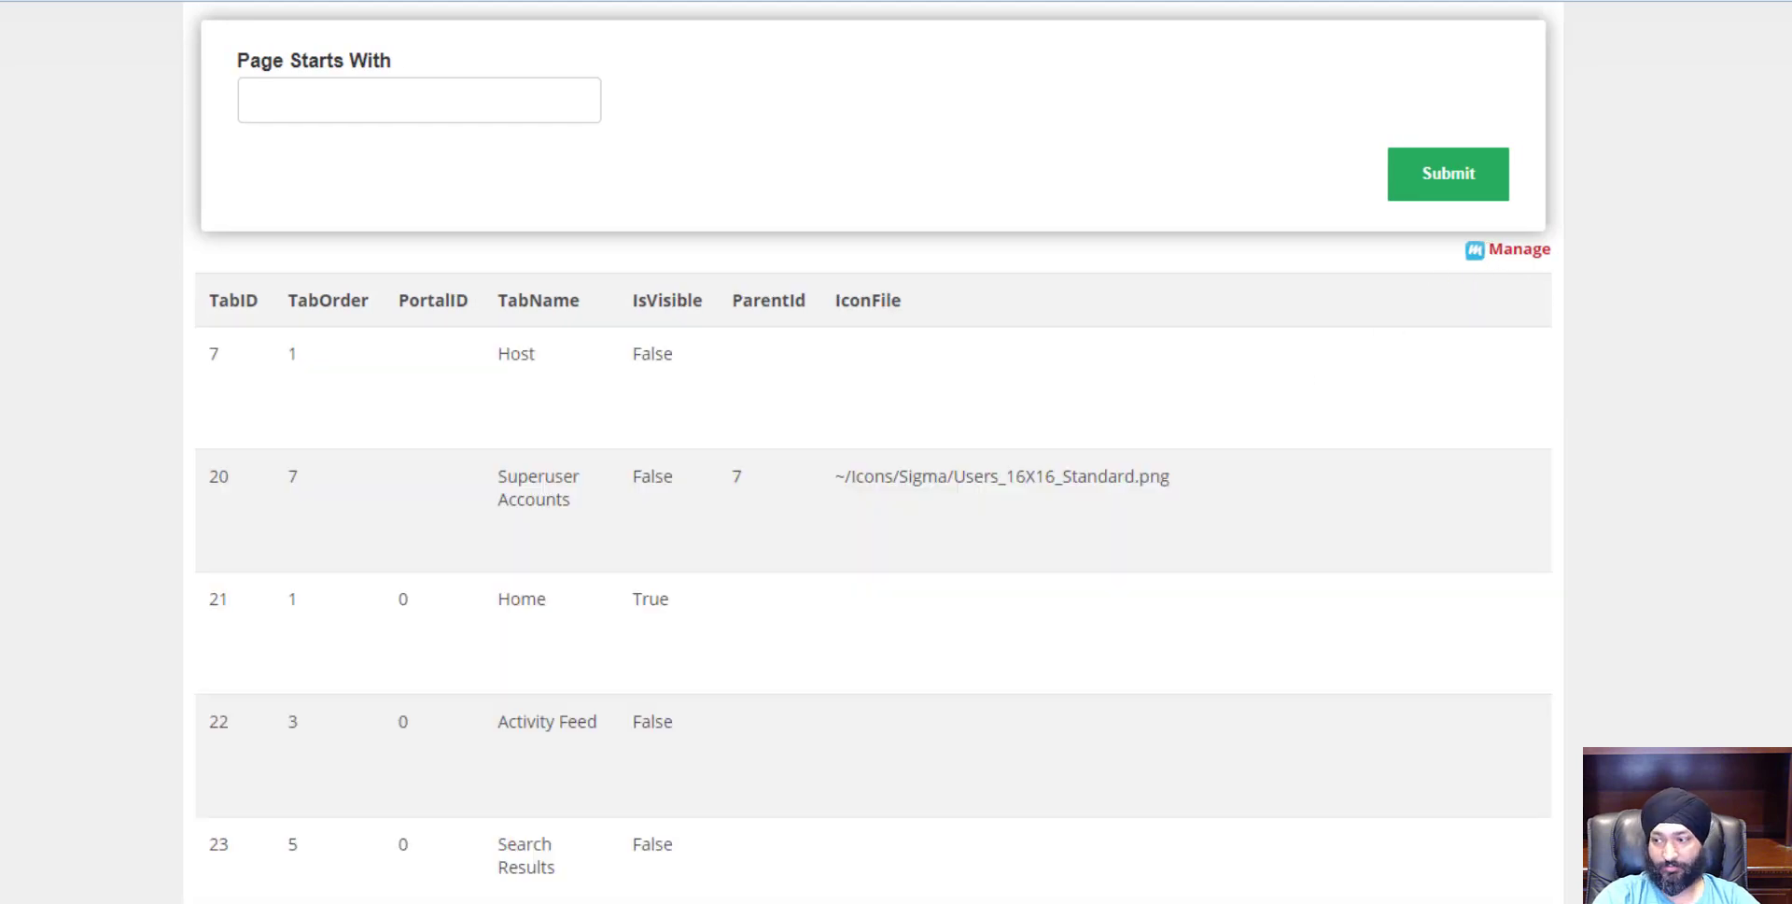
left_click(1505, 251)
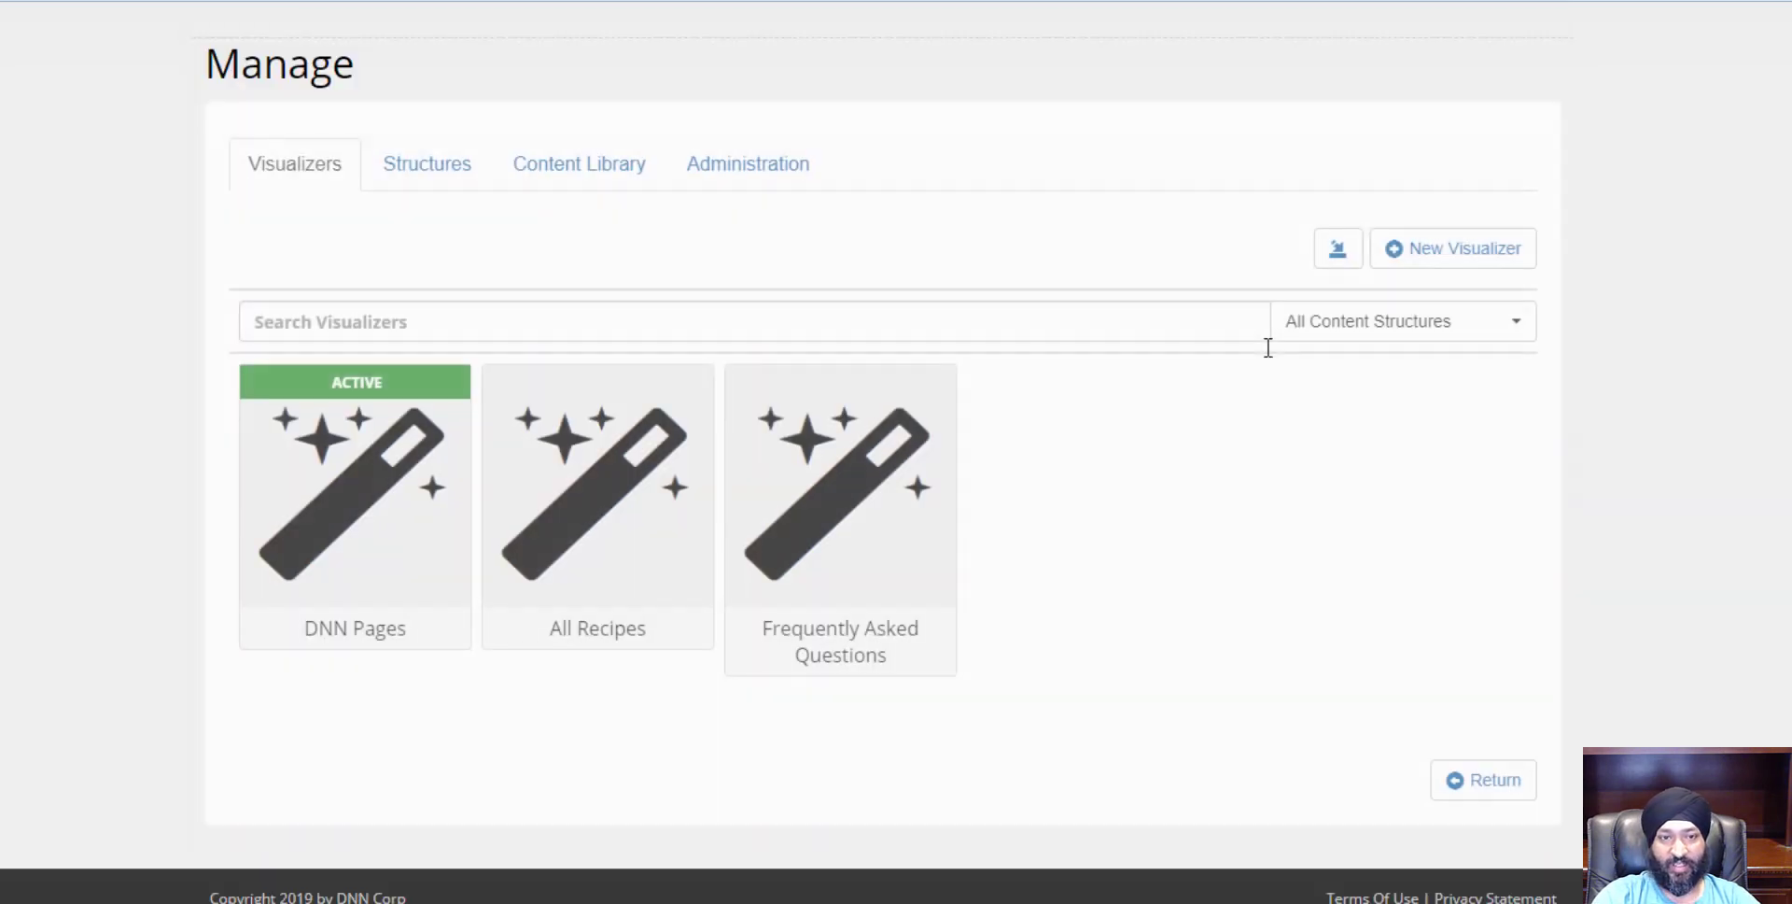
left_click(336, 474)
left_click(1164, 350)
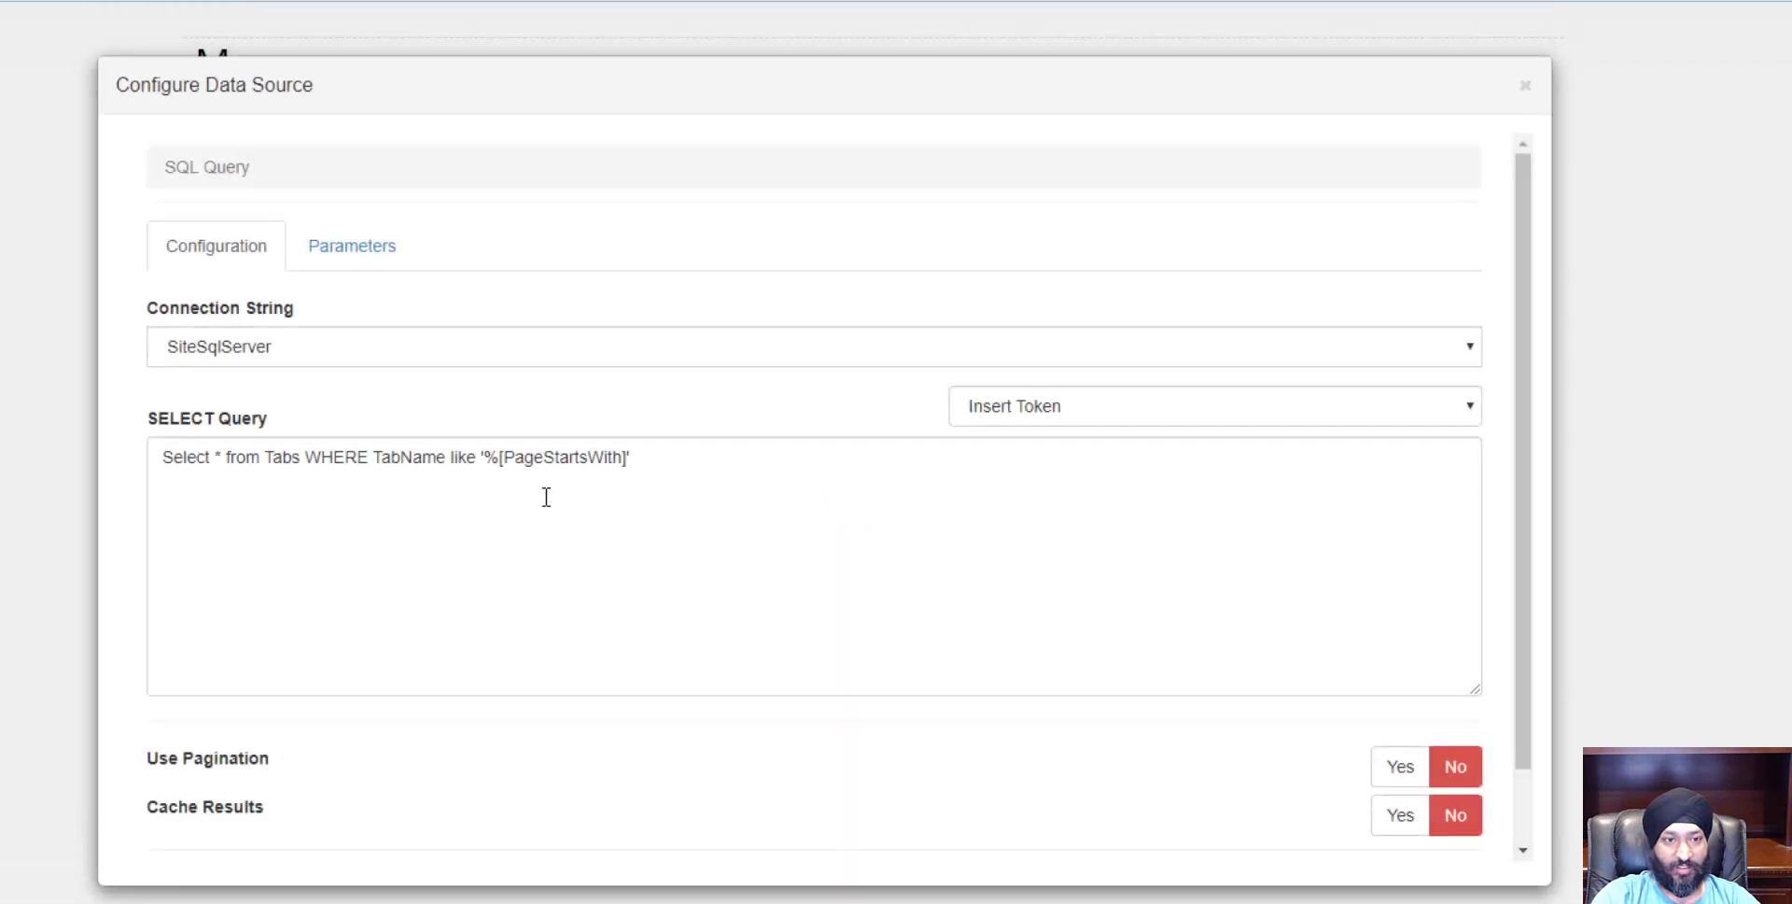
Move the % wildcard behind the token so the condition reads like '[PageStartsWith]%', and update the data source
left_click(469, 505)
left_click(499, 456)
key("BackSpace")
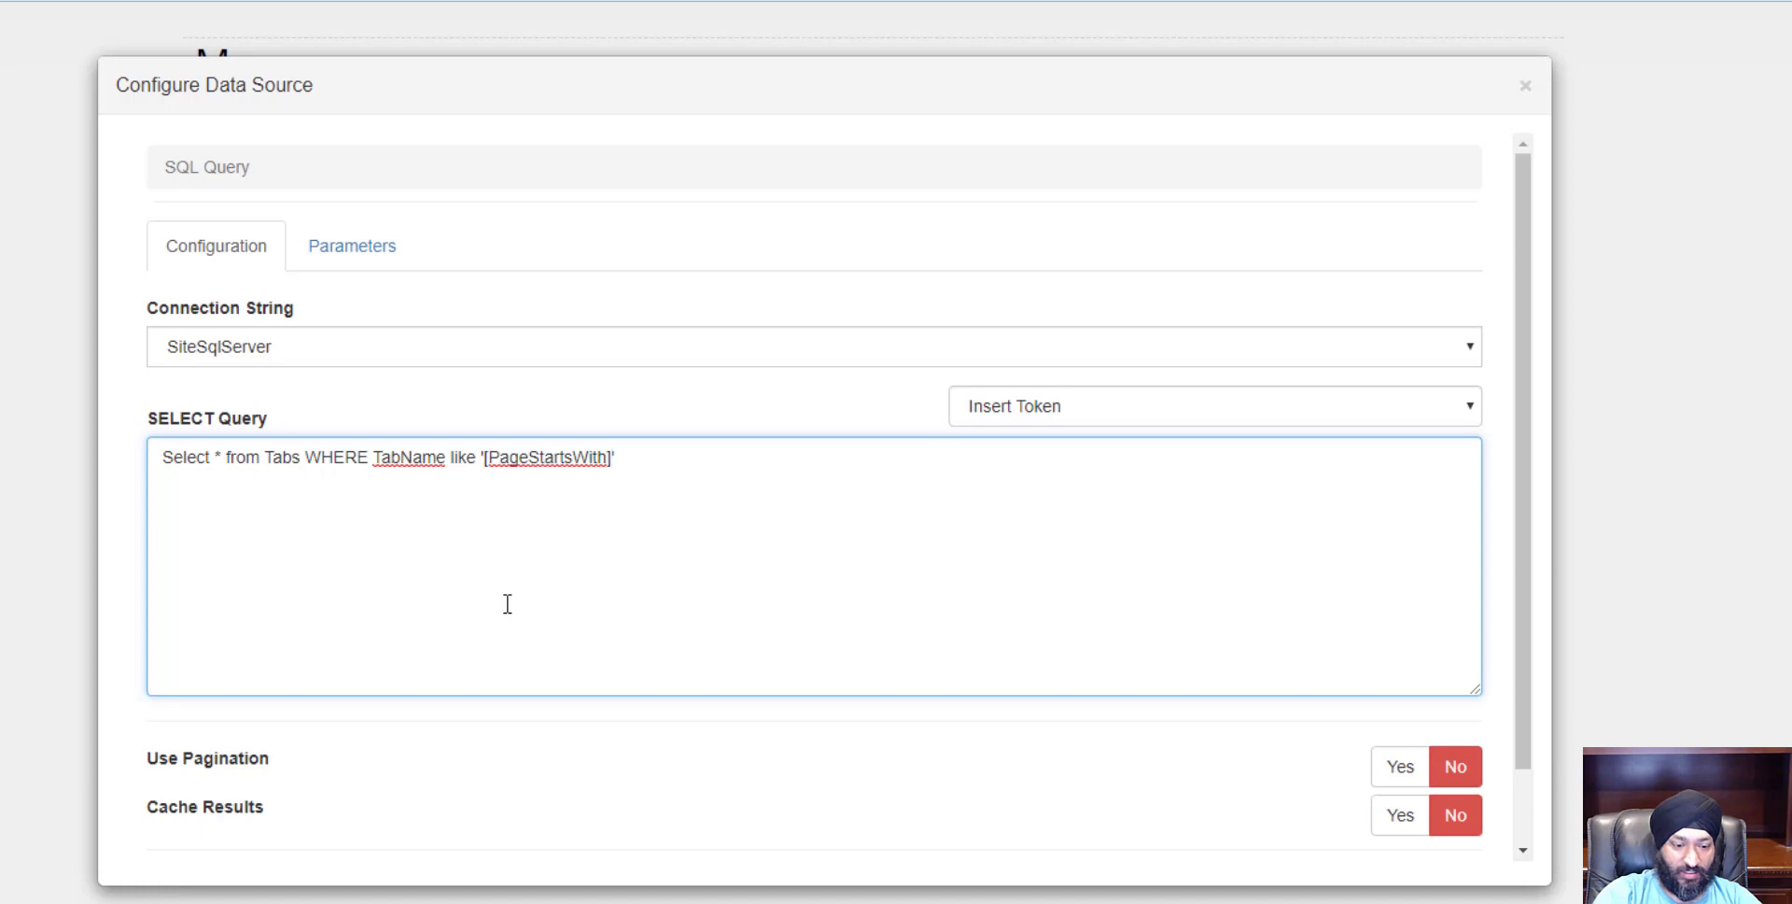
scroll(821, 480, "down", 2)
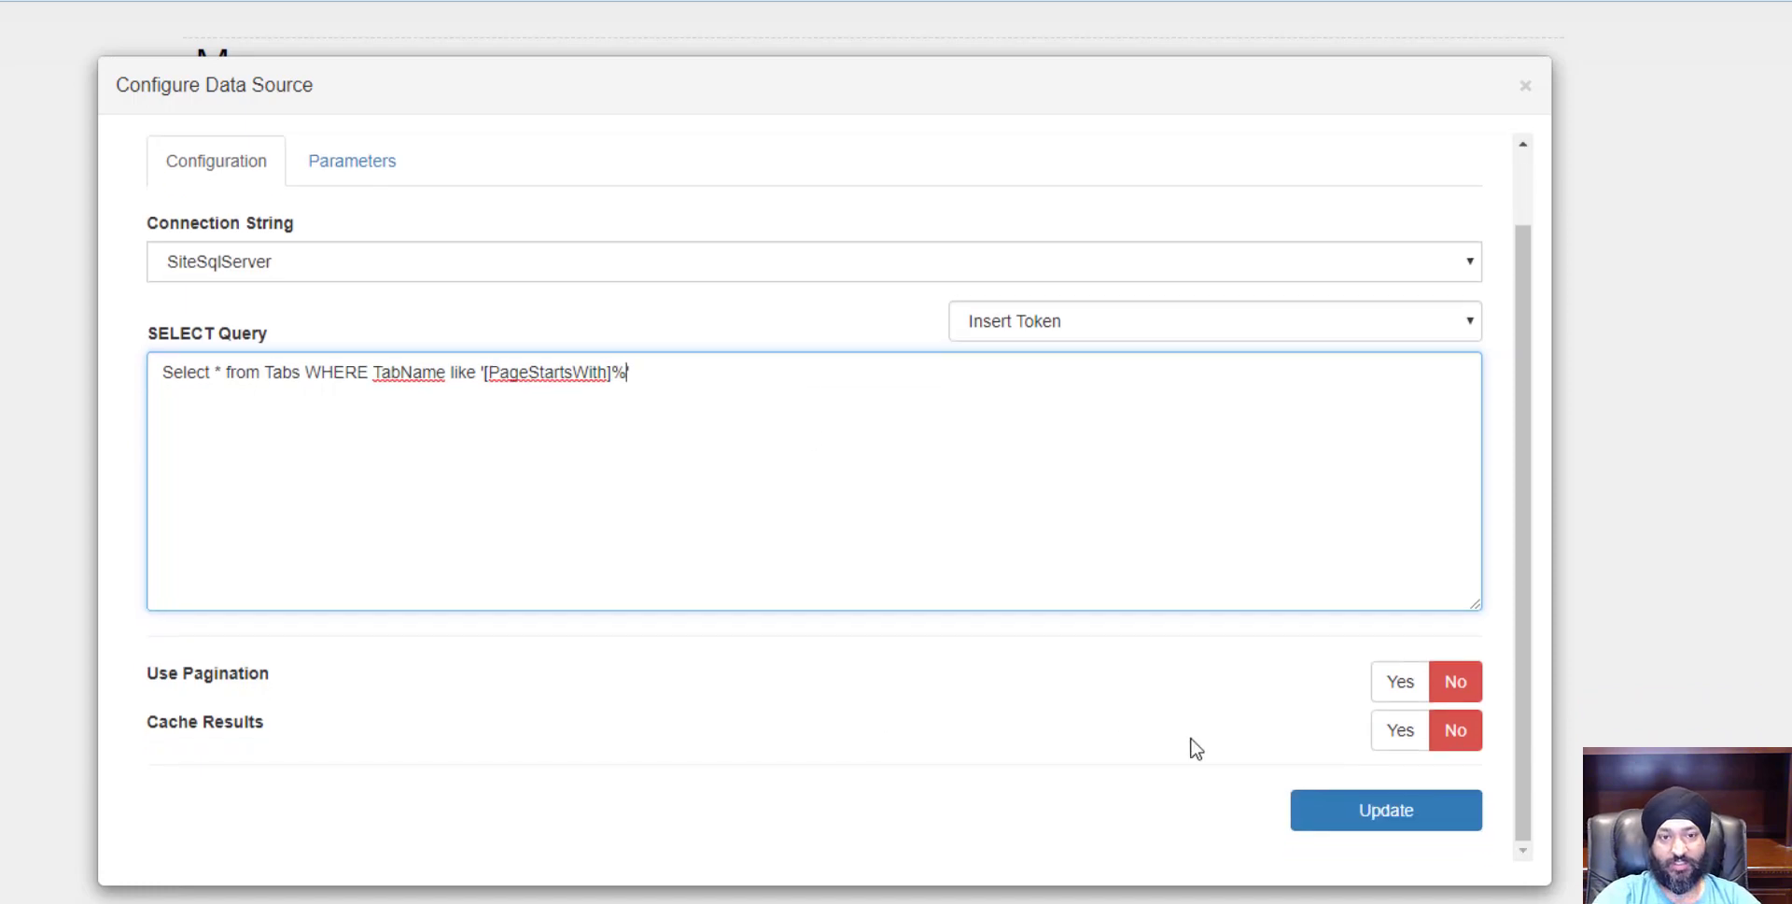
left_click(1334, 808)
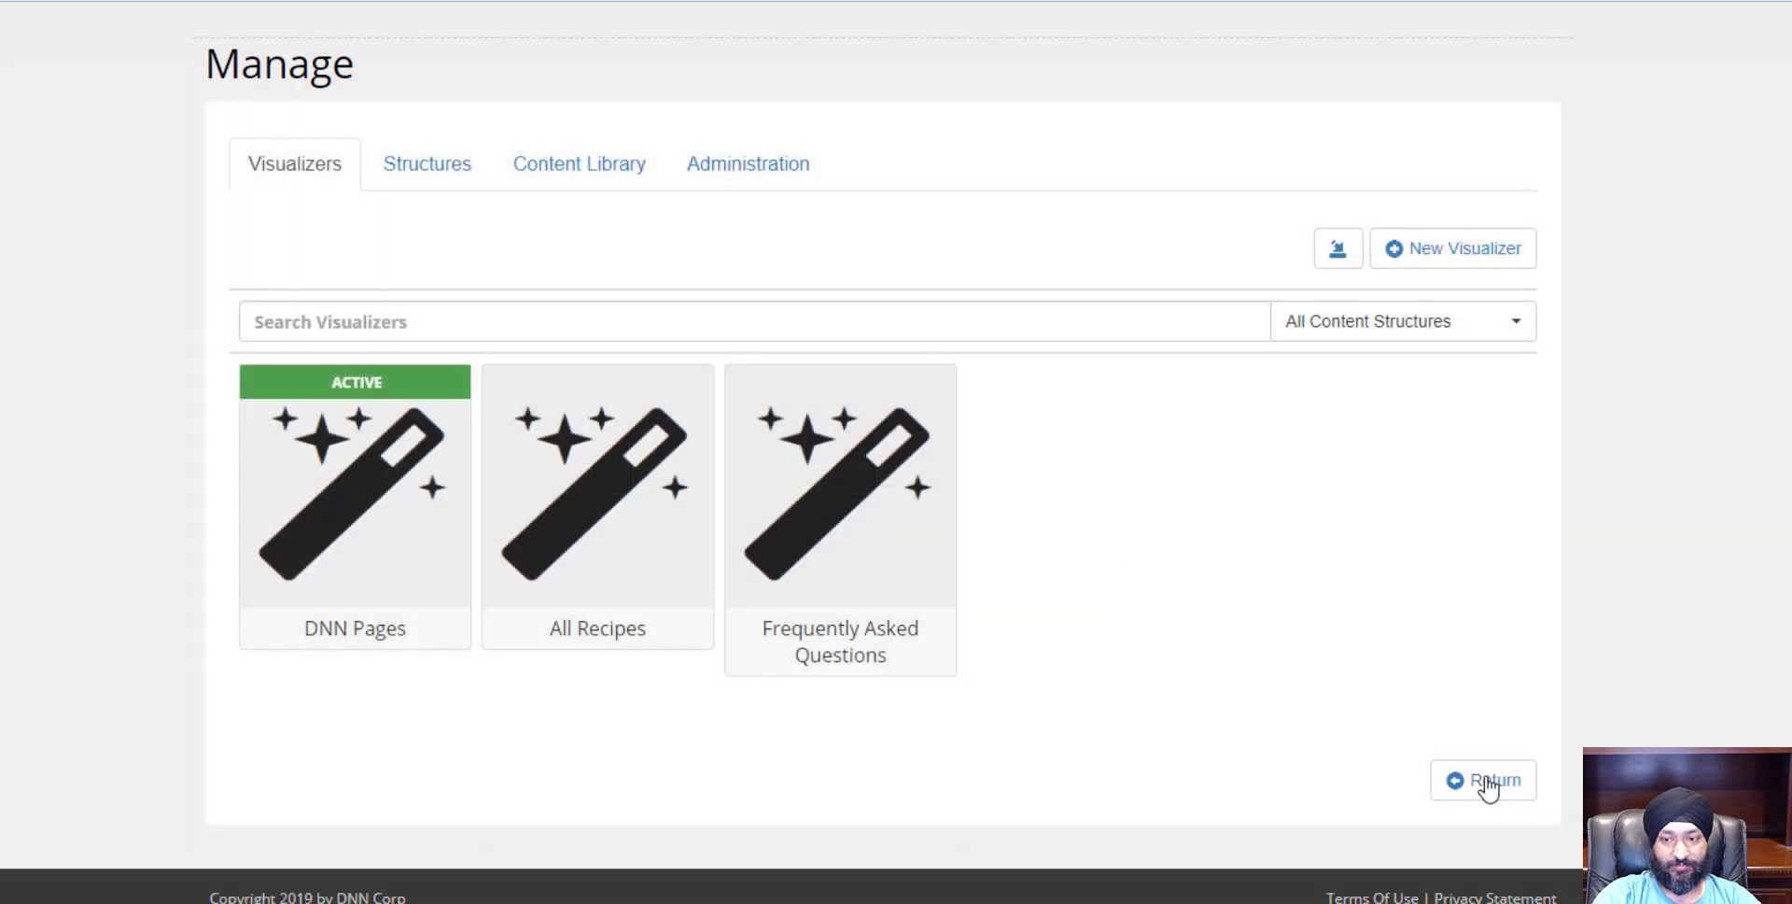
Return to the page, filter the table by pages starting with "ho", and check the TabName values of the rows
left_click(1484, 784)
left_click(471, 111)
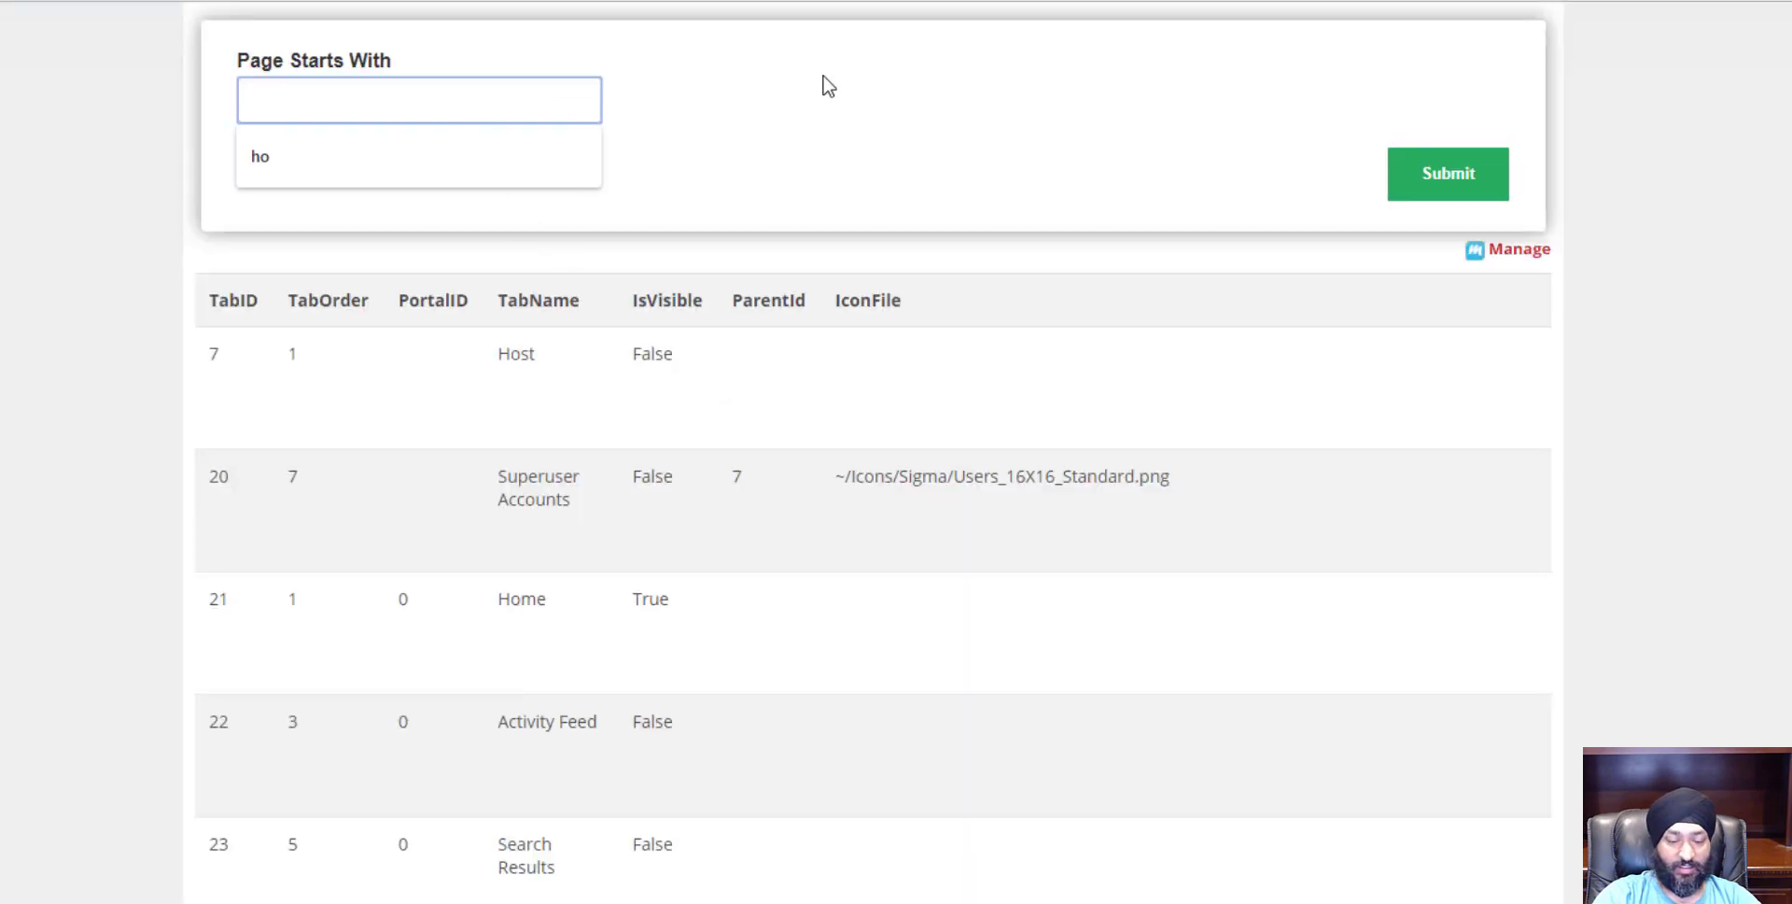
type("ho")
left_click(1475, 169)
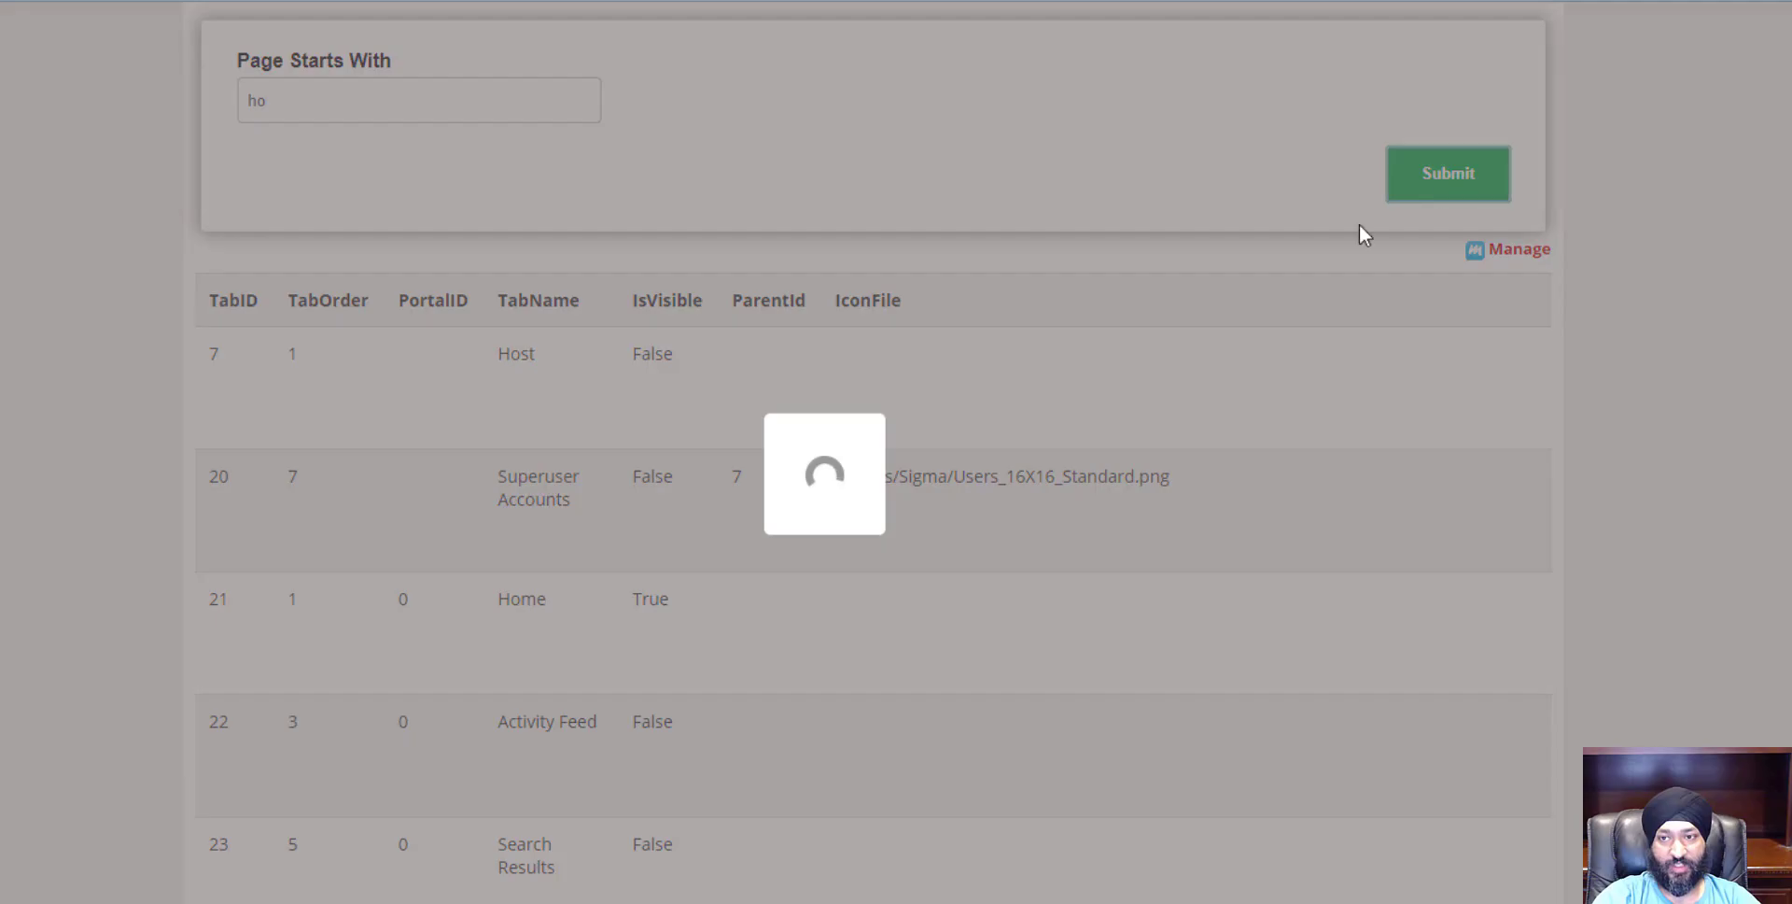
double_click(539, 359)
double_click(532, 478)
left_click(1139, 507)
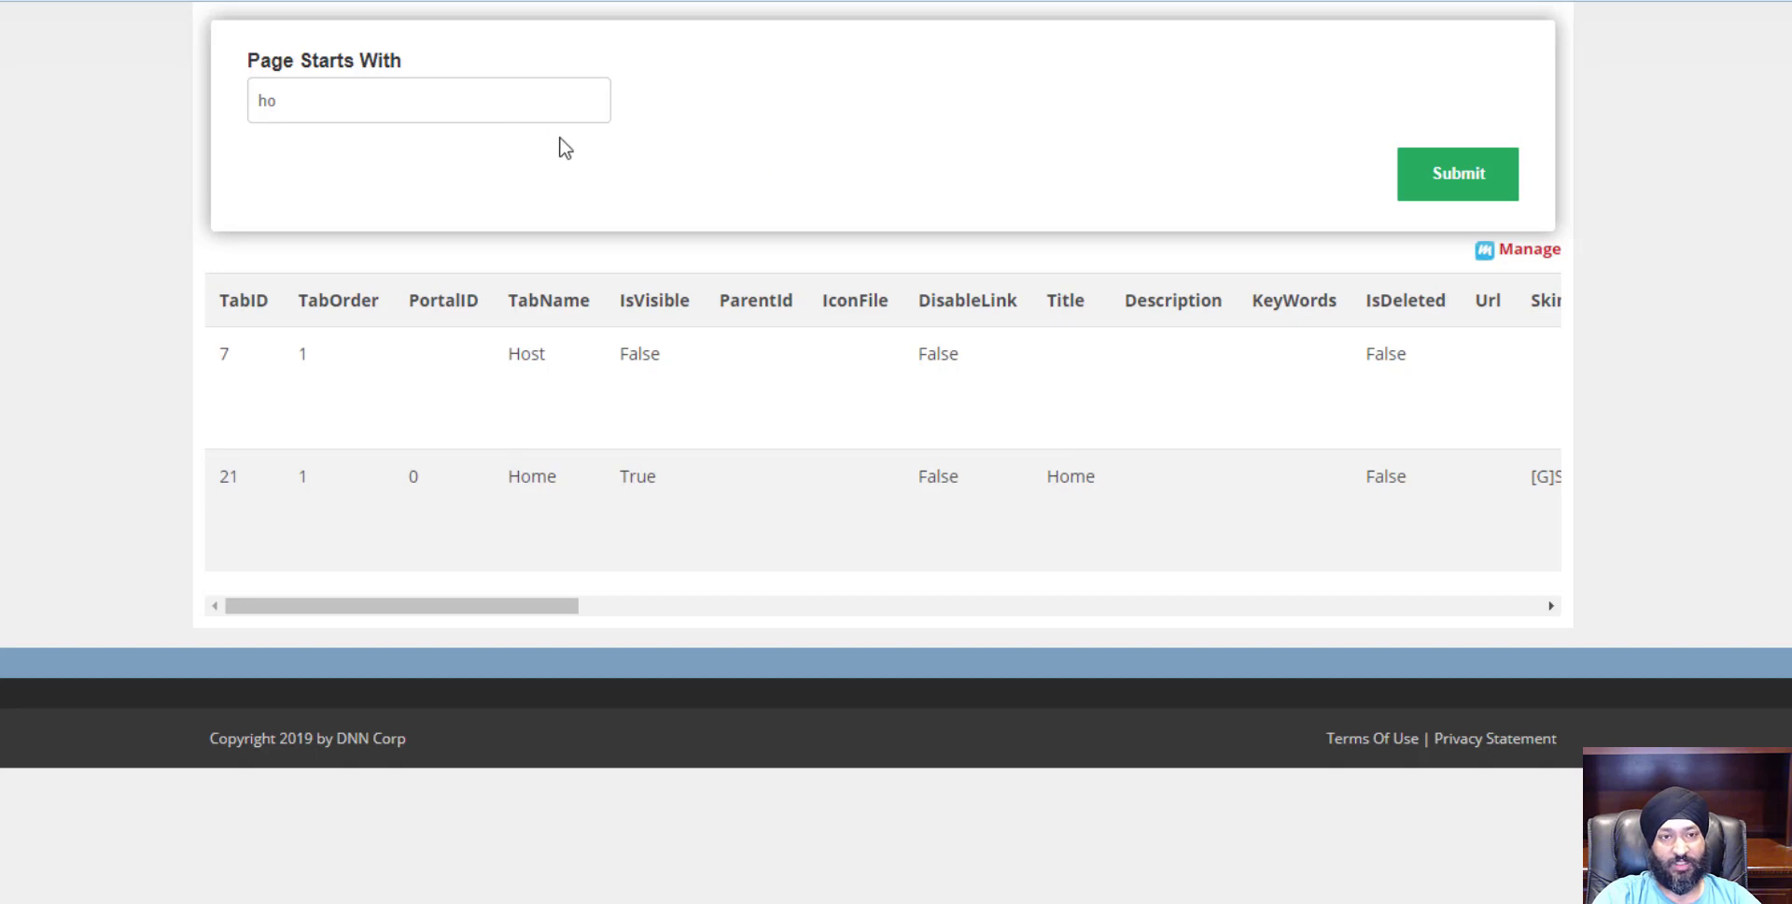
left_click(1409, 186)
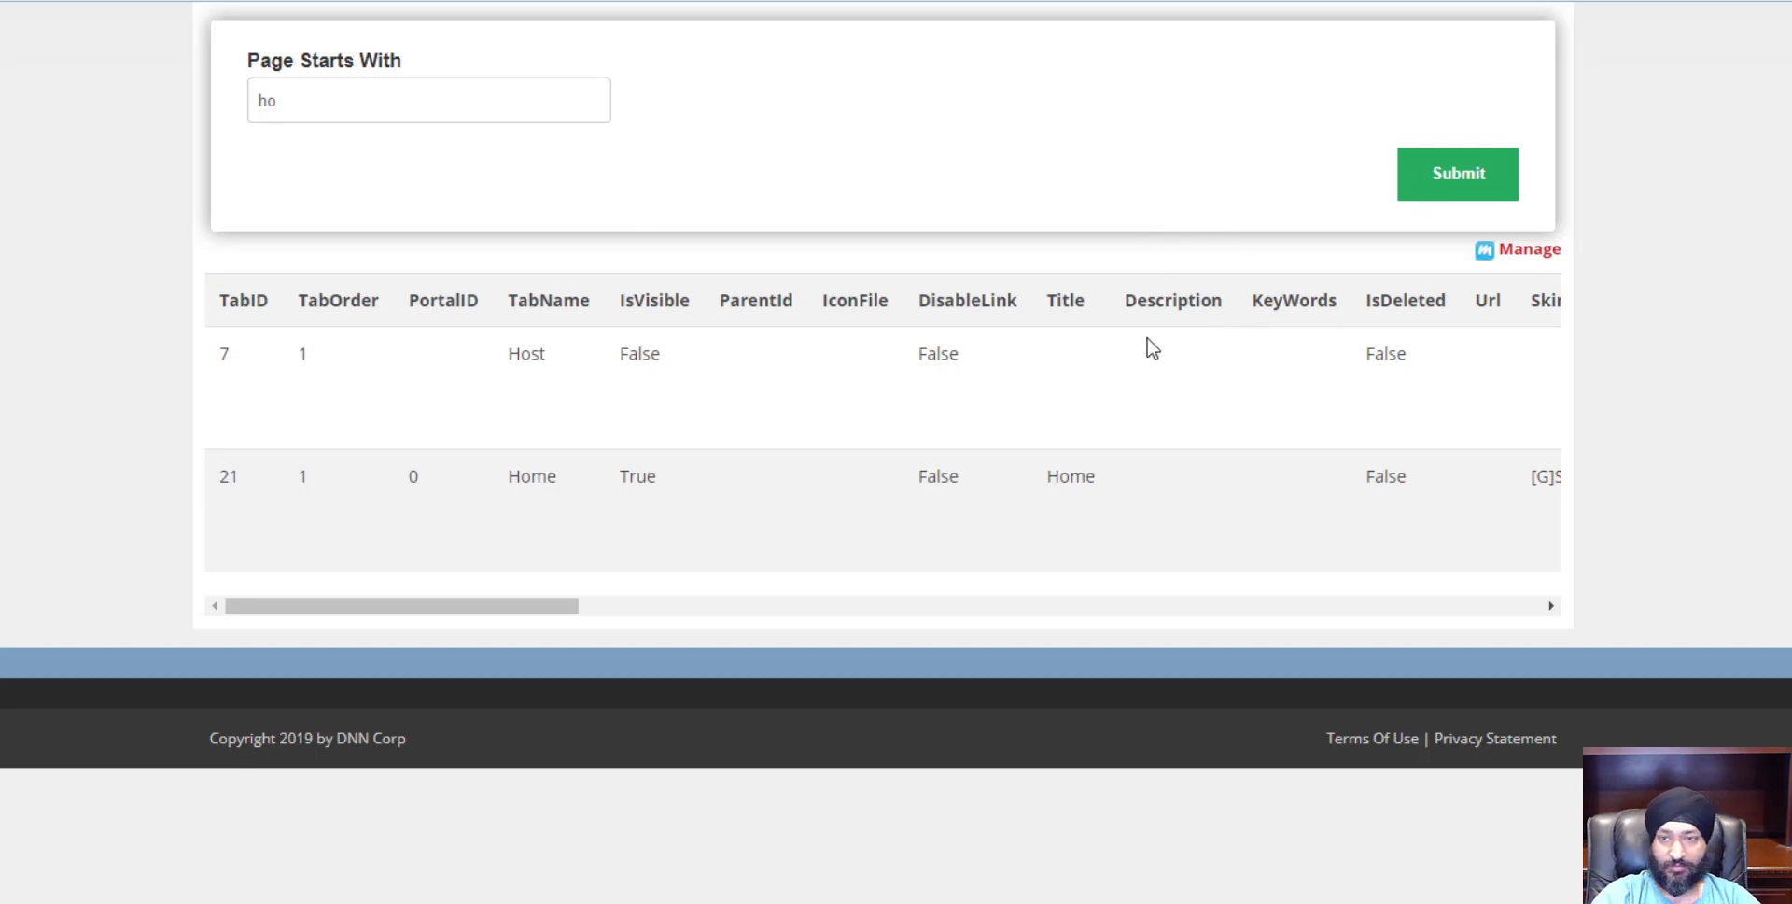
Reopen the DNN Pages visualizer and look through its template, stylesheet and script editors
left_click(1532, 250)
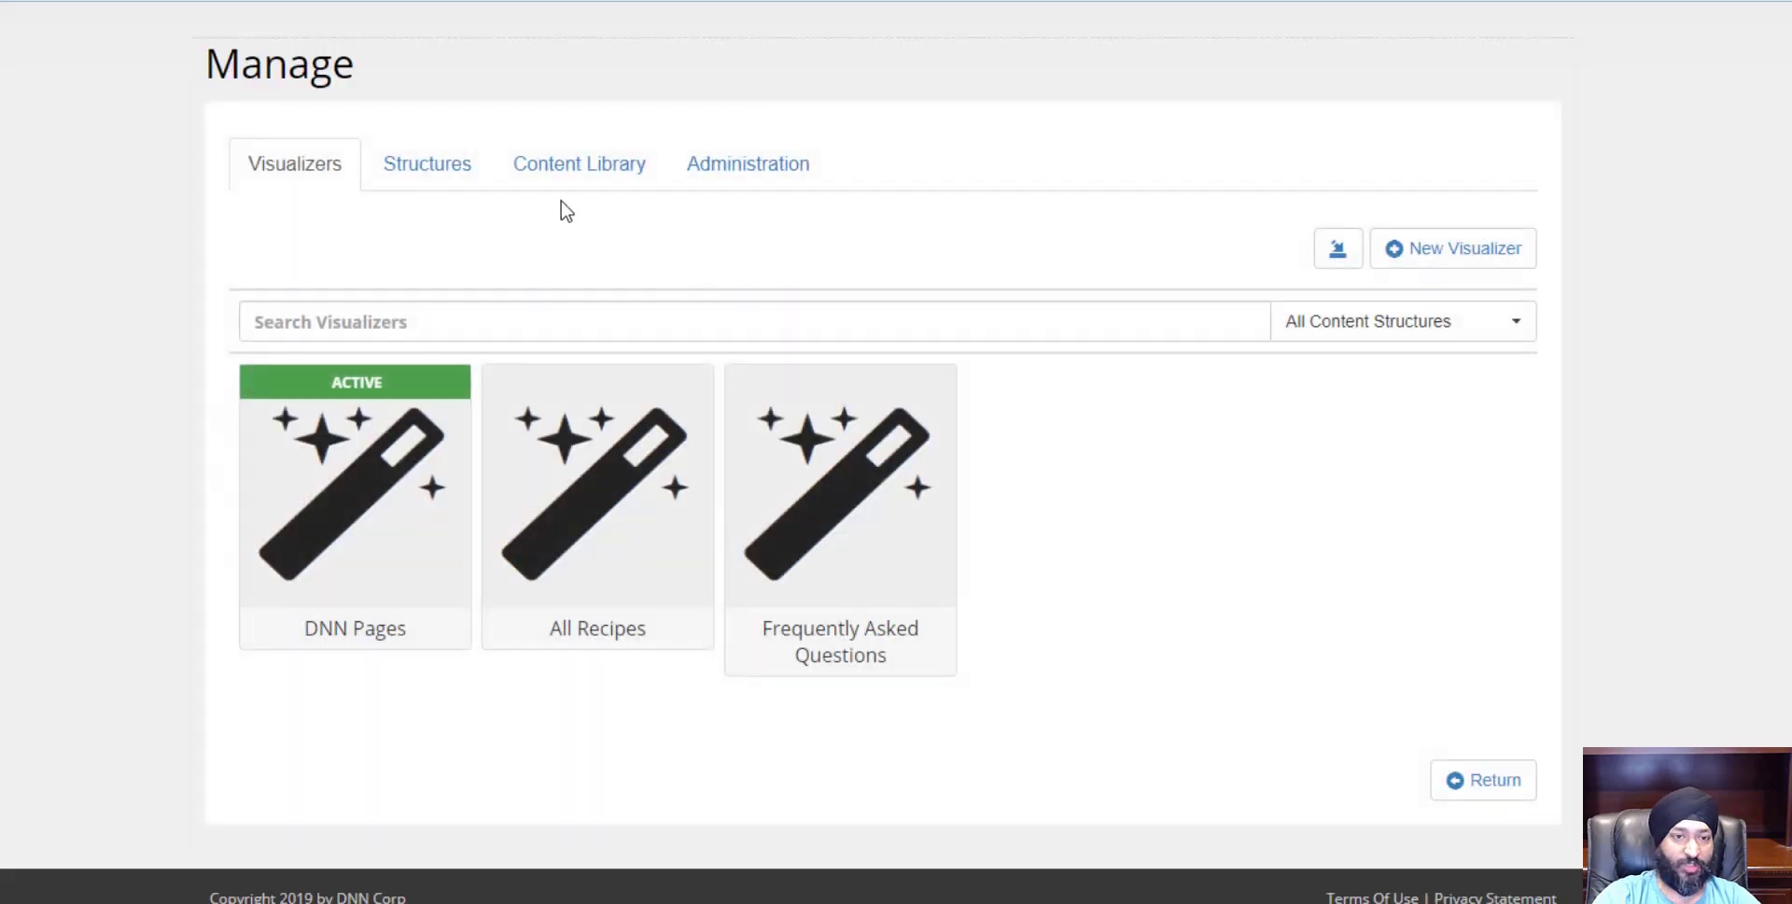
left_click(346, 487)
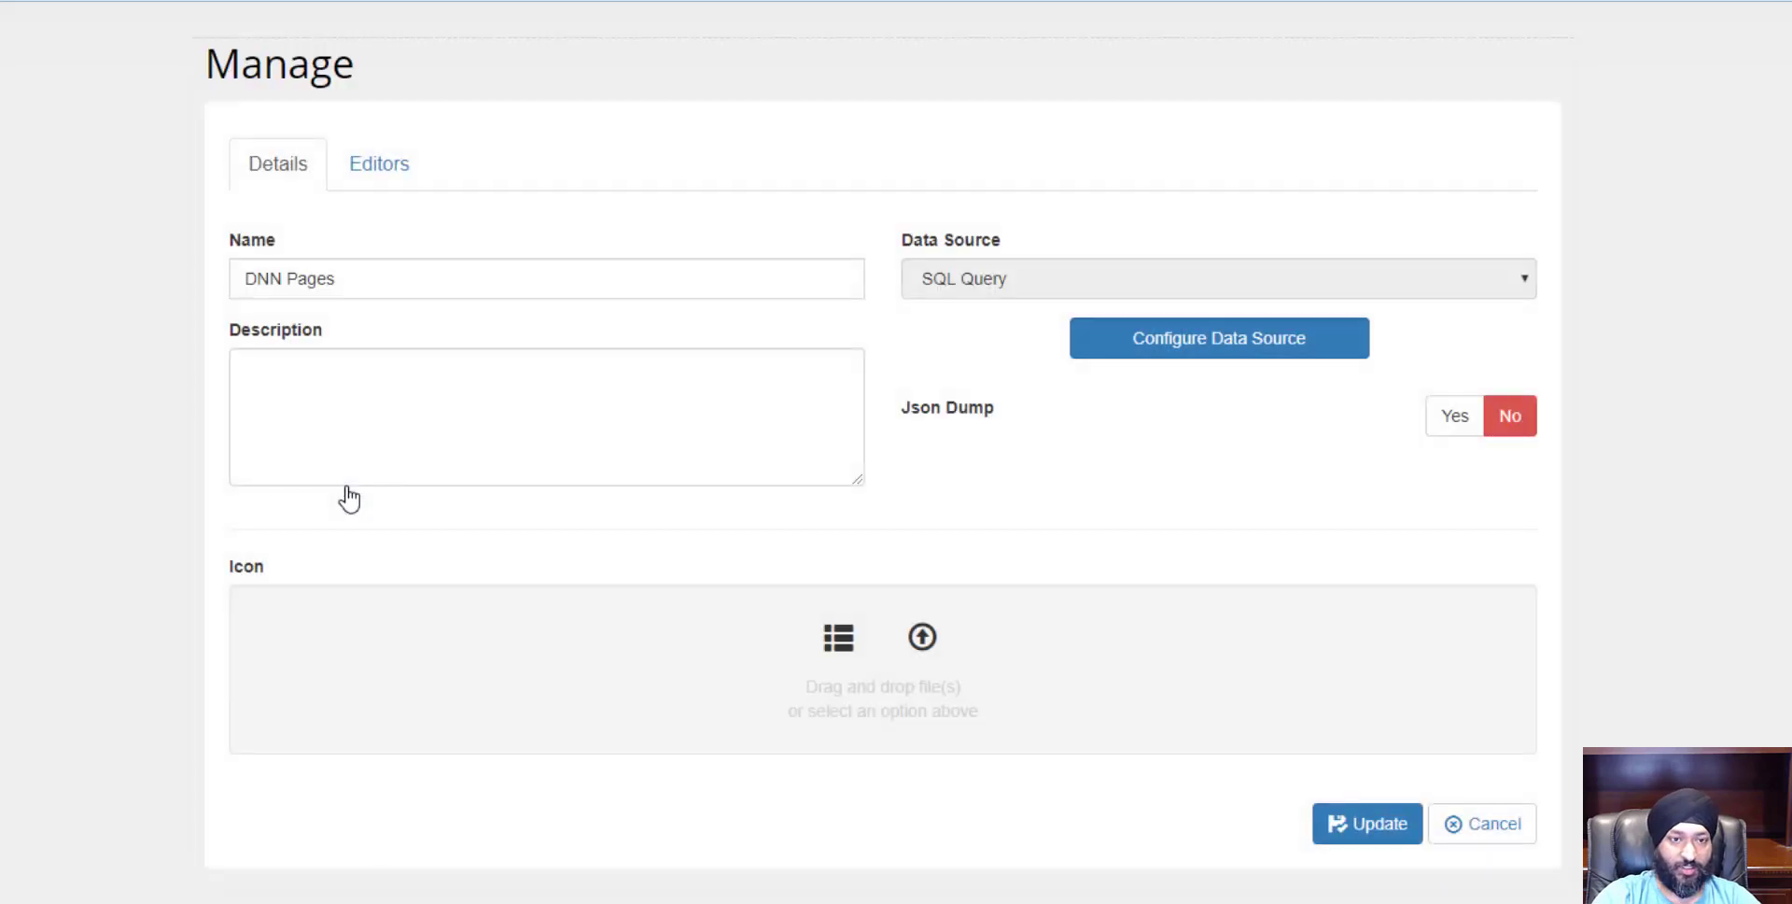
left_click(381, 170)
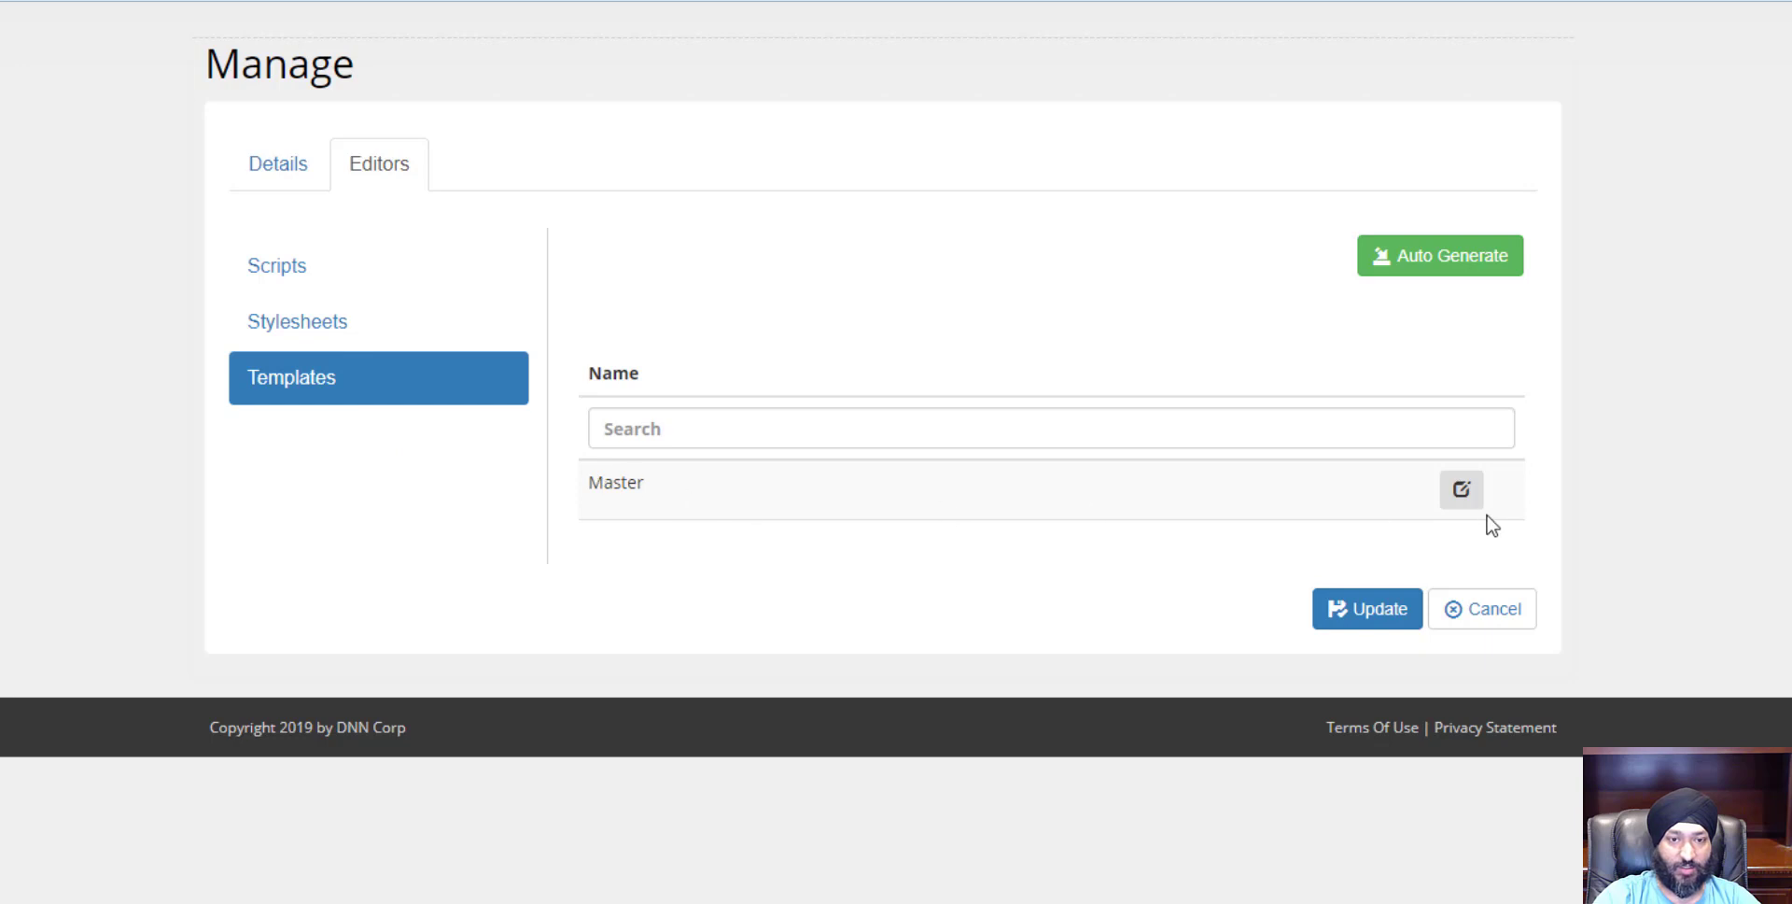
left_click(427, 340)
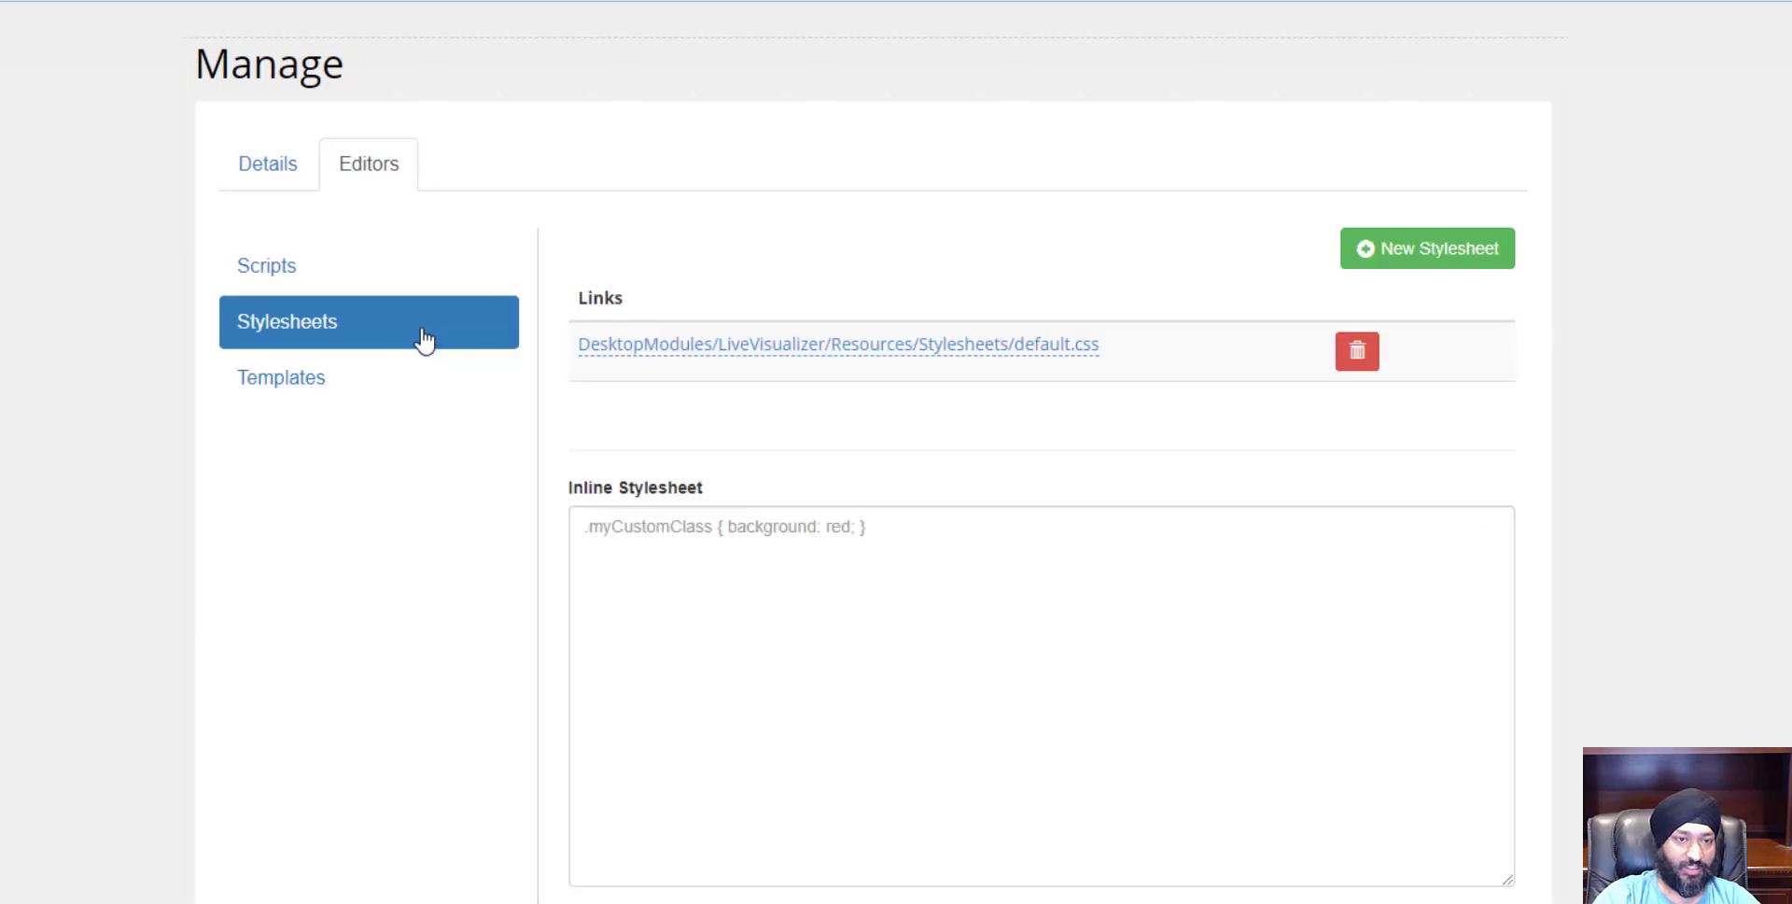
left_click(382, 271)
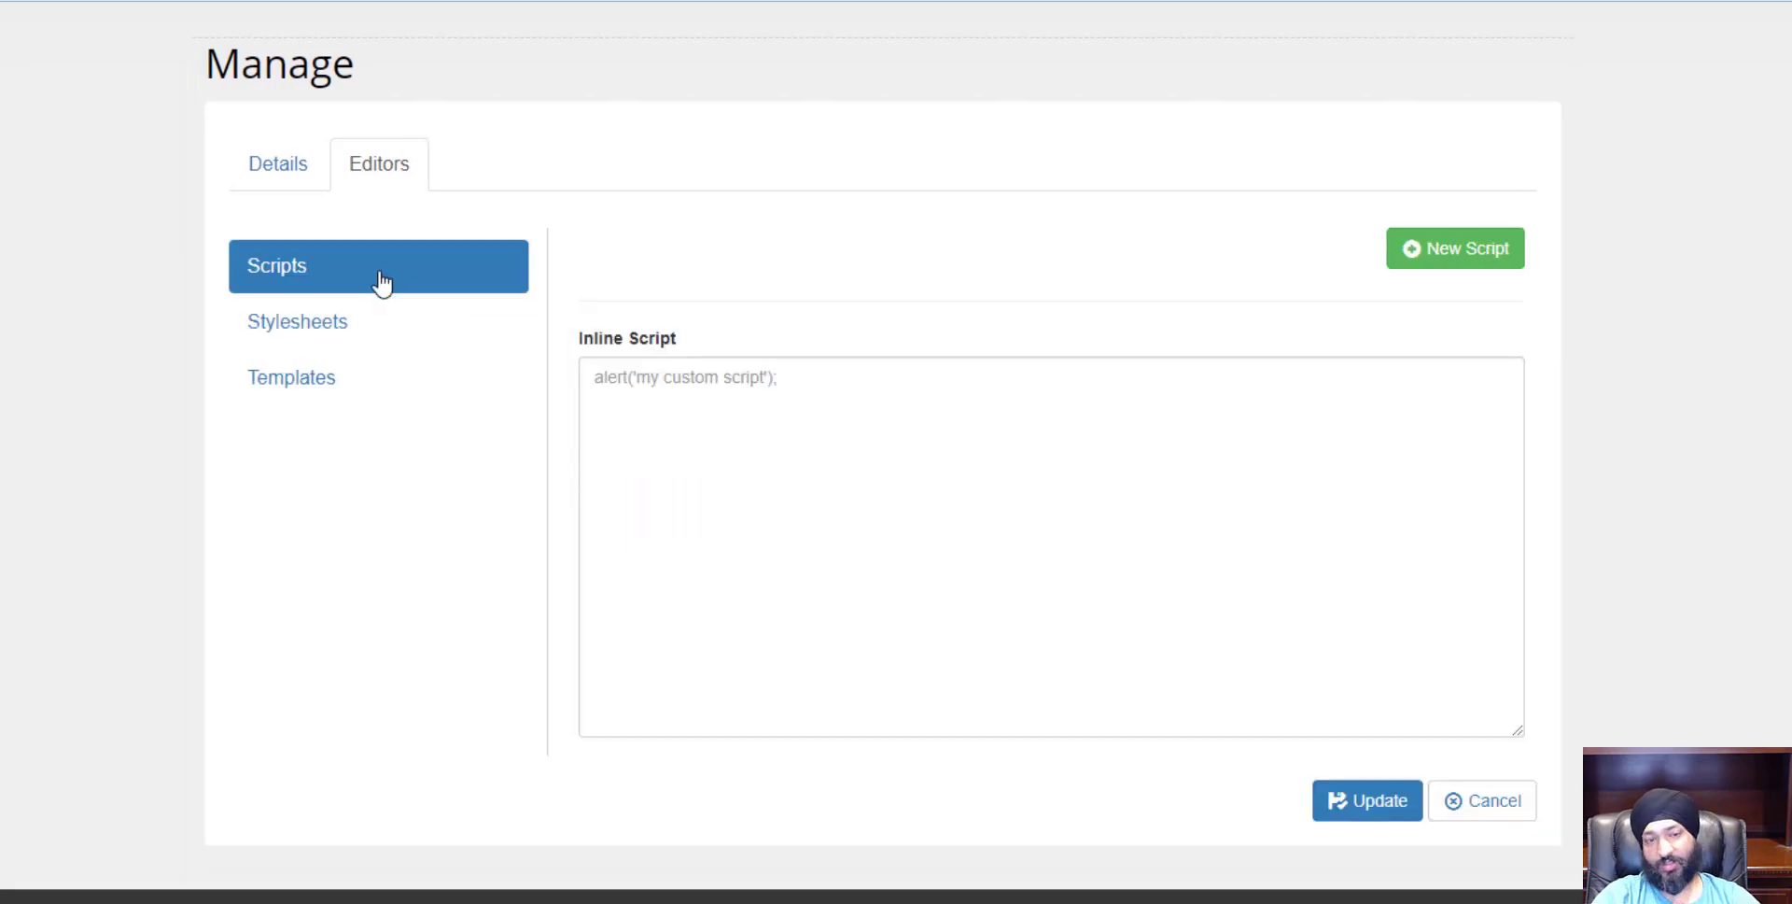